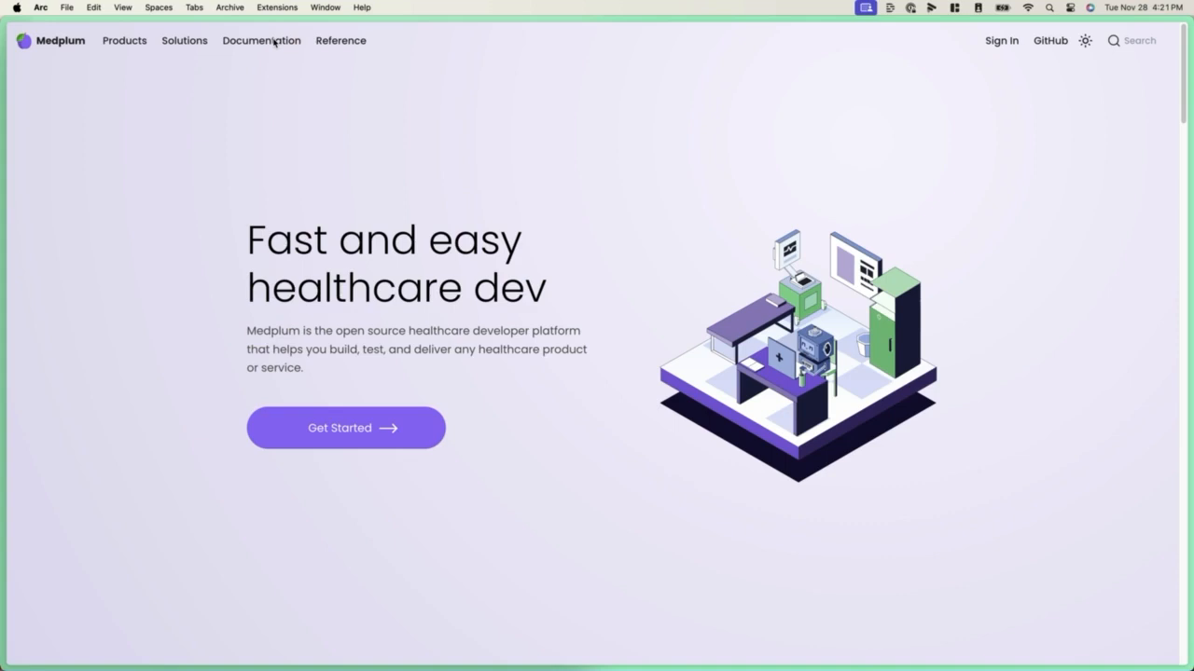
Open the Install on AWS guide in the Self-Hosting documentation and go to its Prerequisites section
click(262, 42)
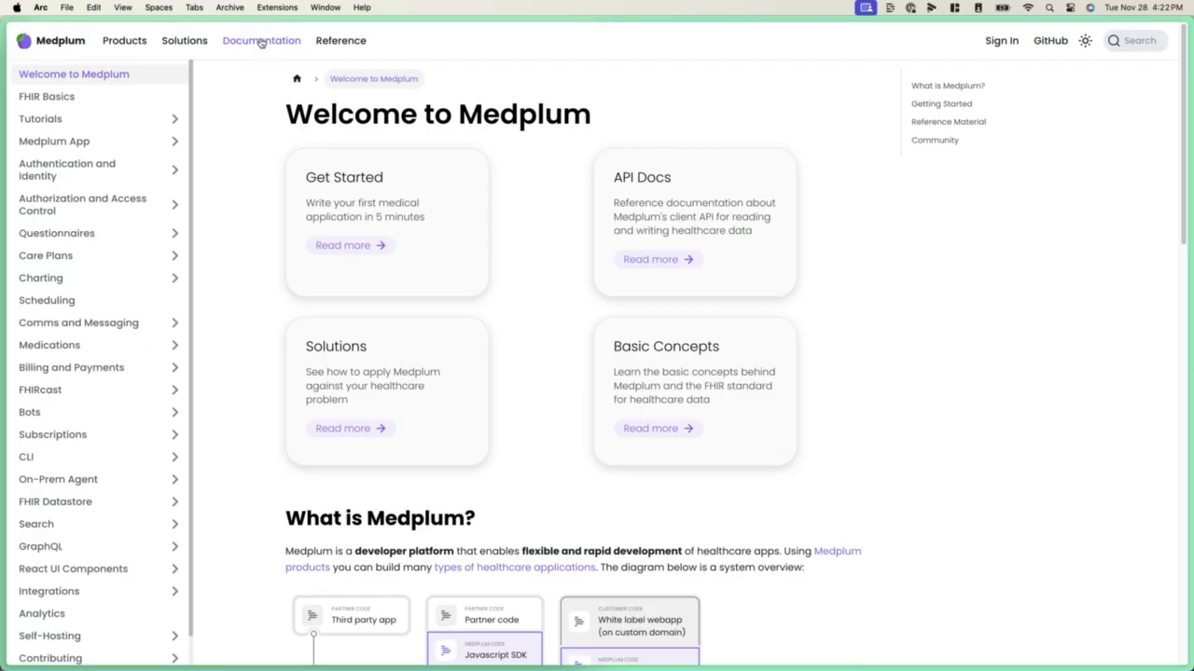
click(138, 643)
scroll(112, 616, down, 2)
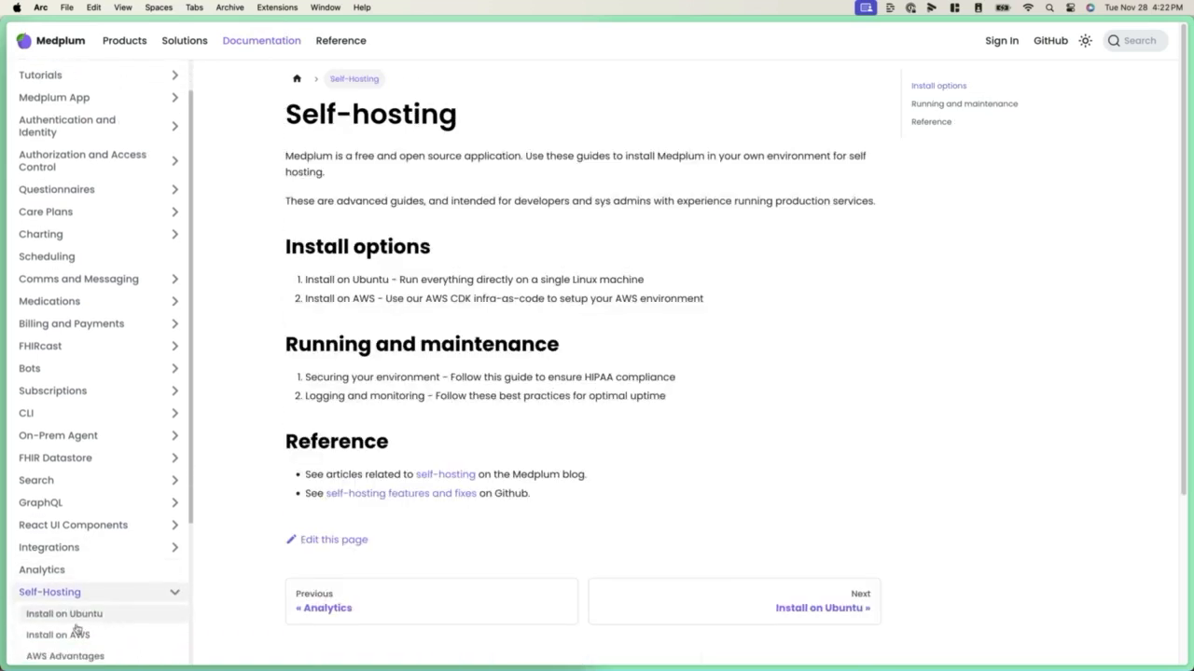
click(65, 637)
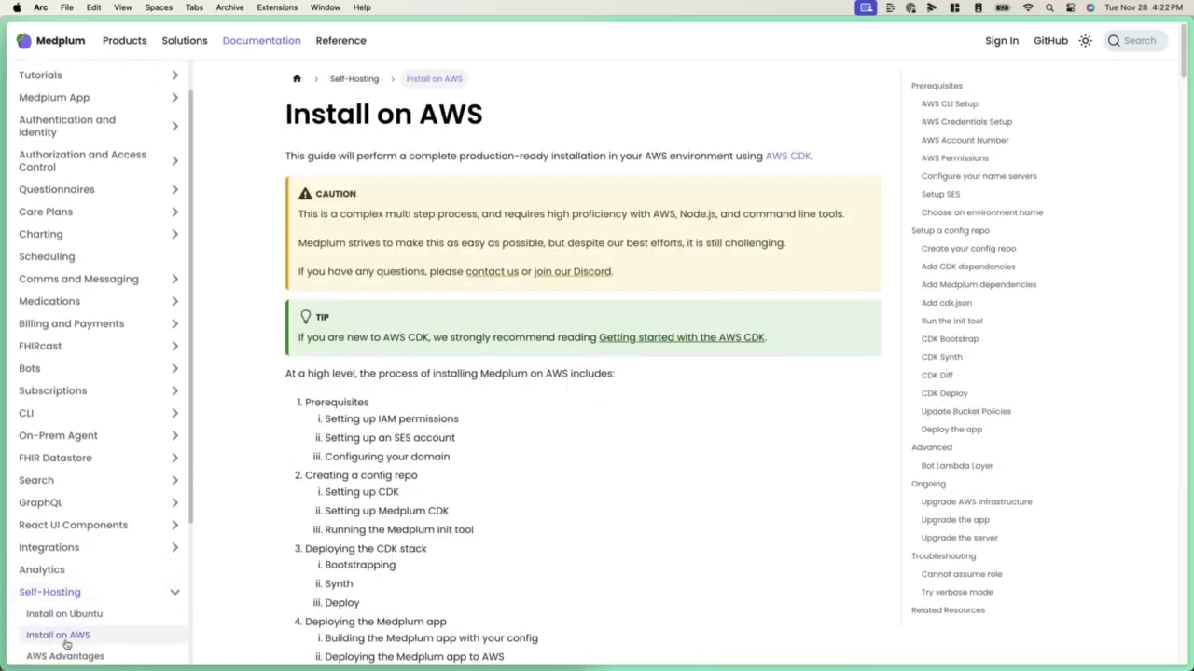
click(642, 408)
scroll(641, 407, down, 10)
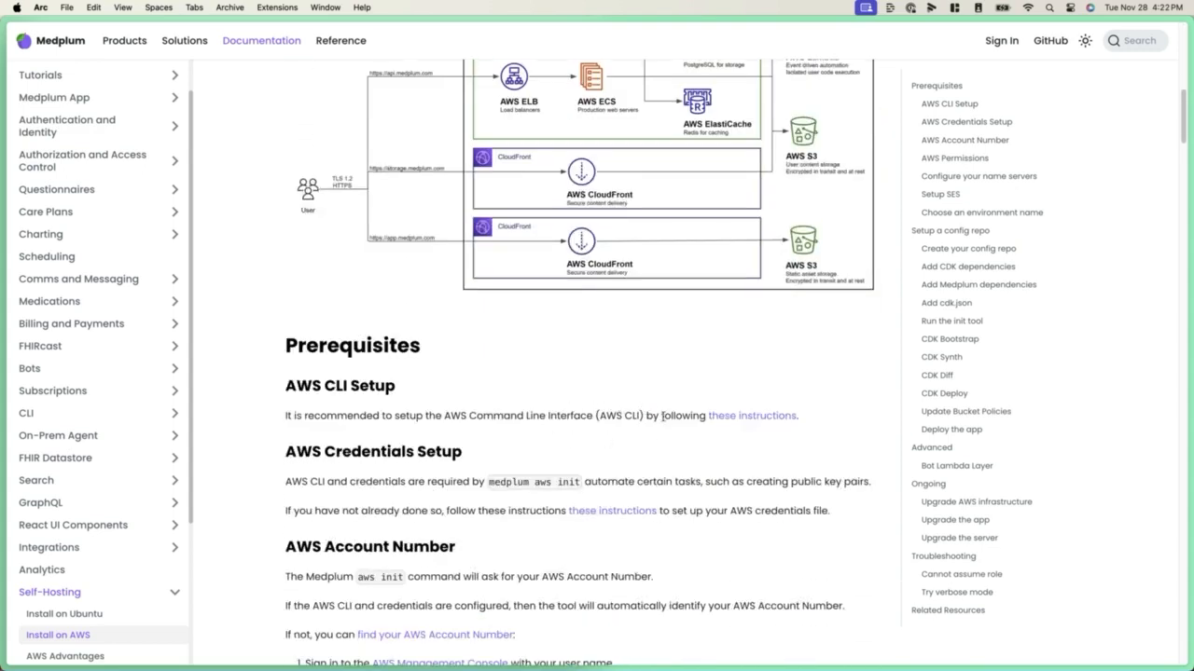
Download the macOS PKG of the AWS Command Line Interface from the guide's AWS CLI Setup link and install it
click(731, 417)
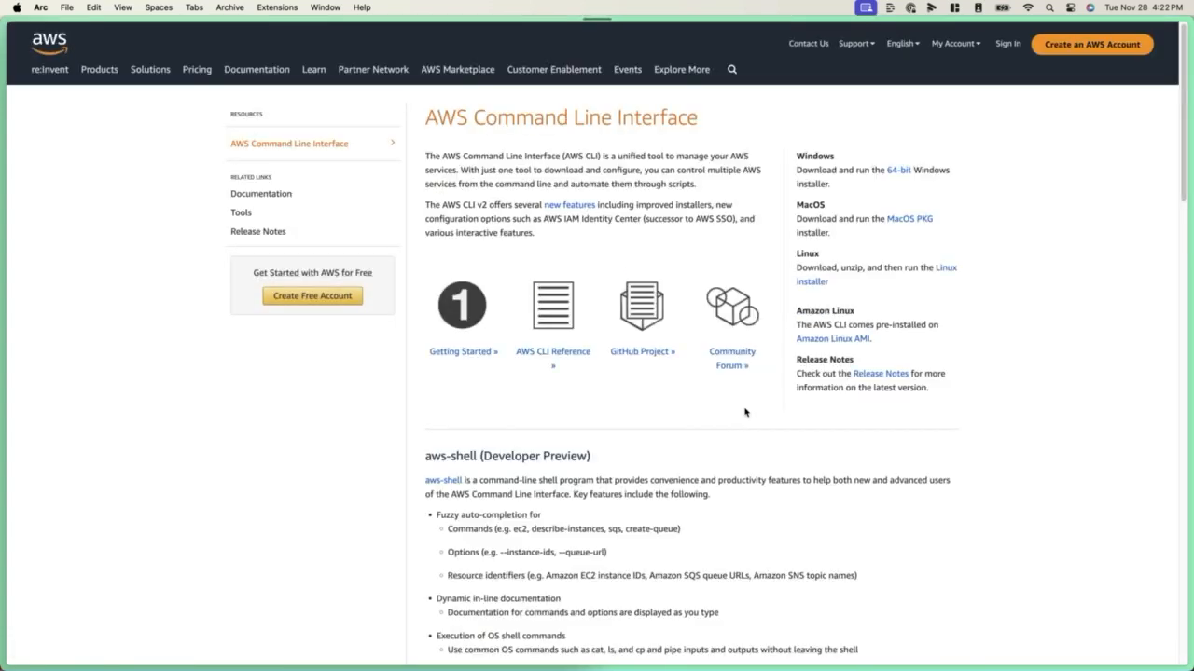
click(899, 220)
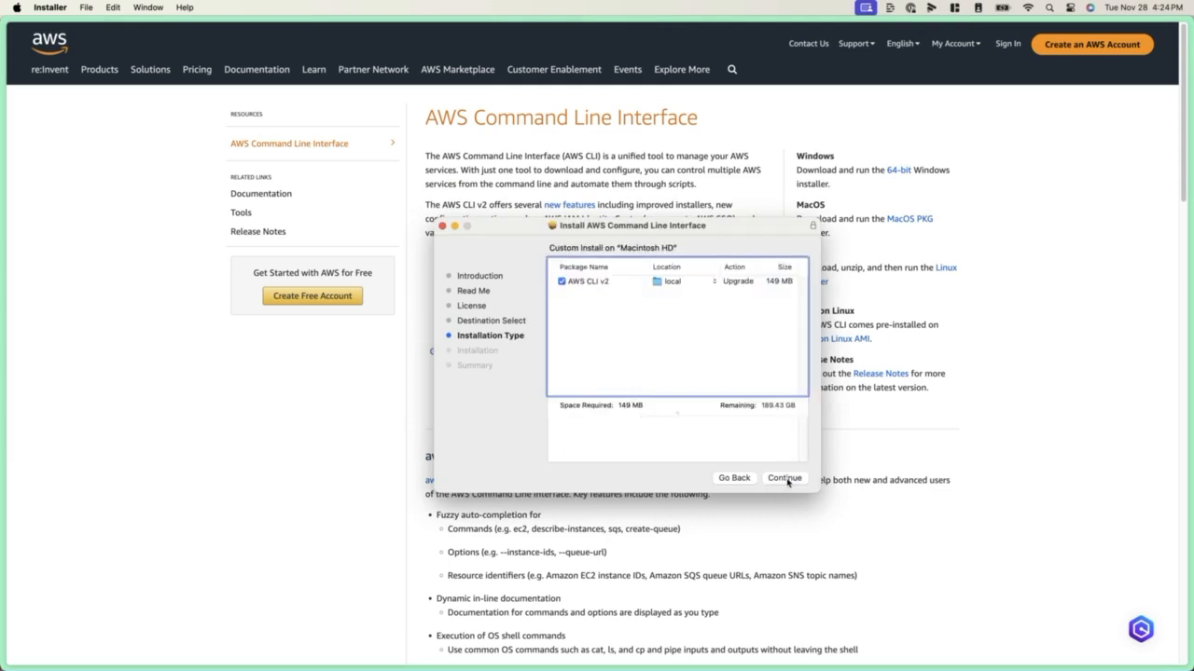
click(785, 479)
key(Return)
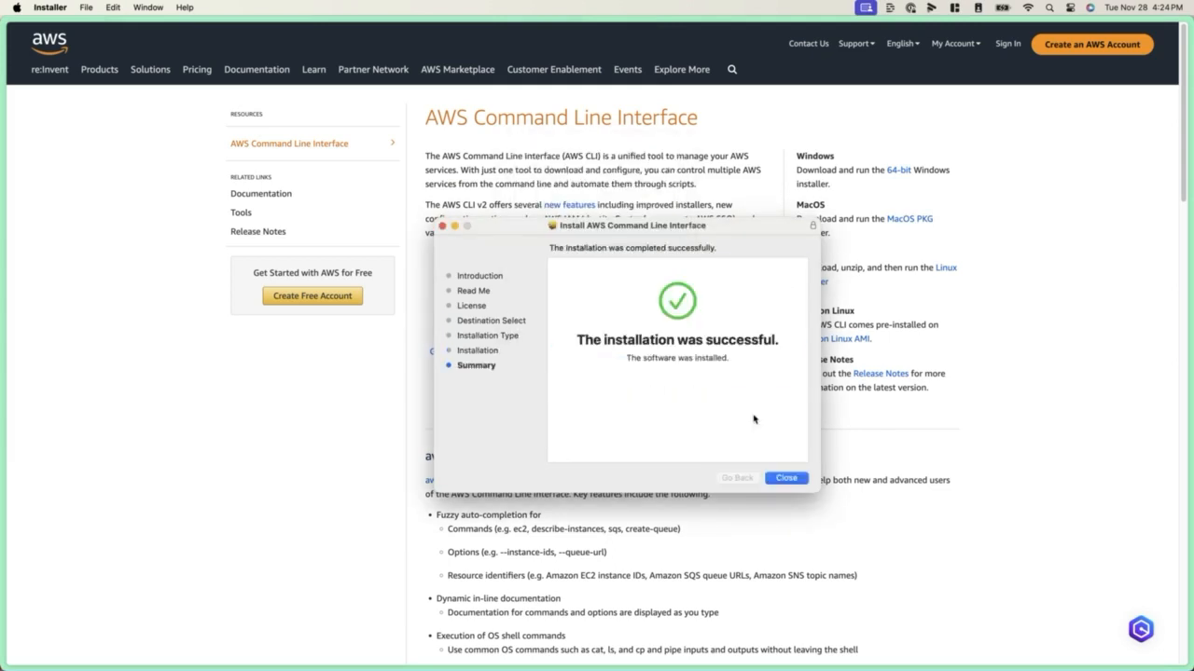
click(785, 478)
Run the aws command in the terminal to verify the CLI installation
key(ctrl+alt+Right)
click(456, 393)
text(aws)
key(Return)
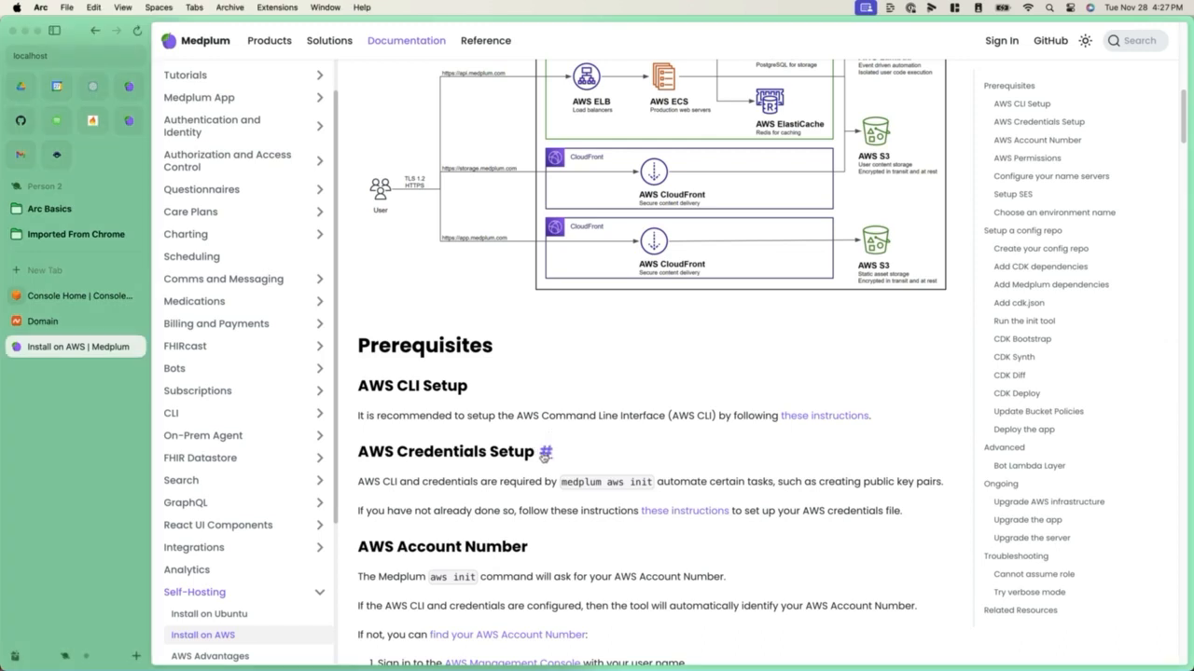
Open the instructions linked under AWS Credentials Setup and go to the section on setting configuration values using commands
scroll(539, 448, down, 5)
key(super+s)
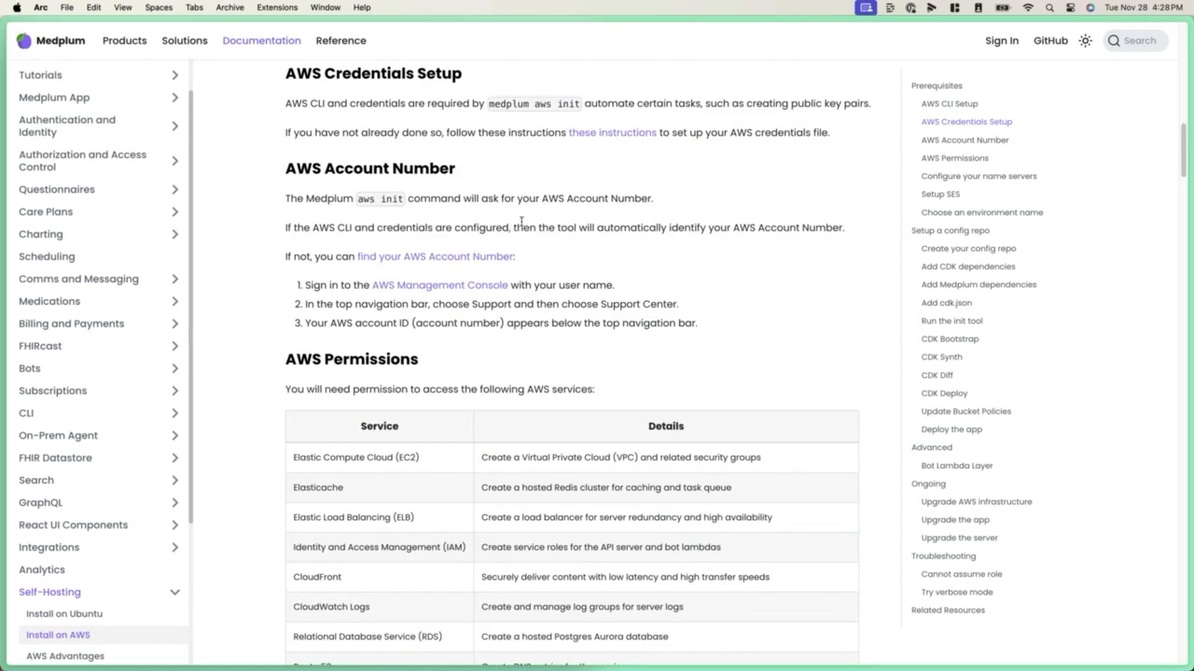
click(619, 136)
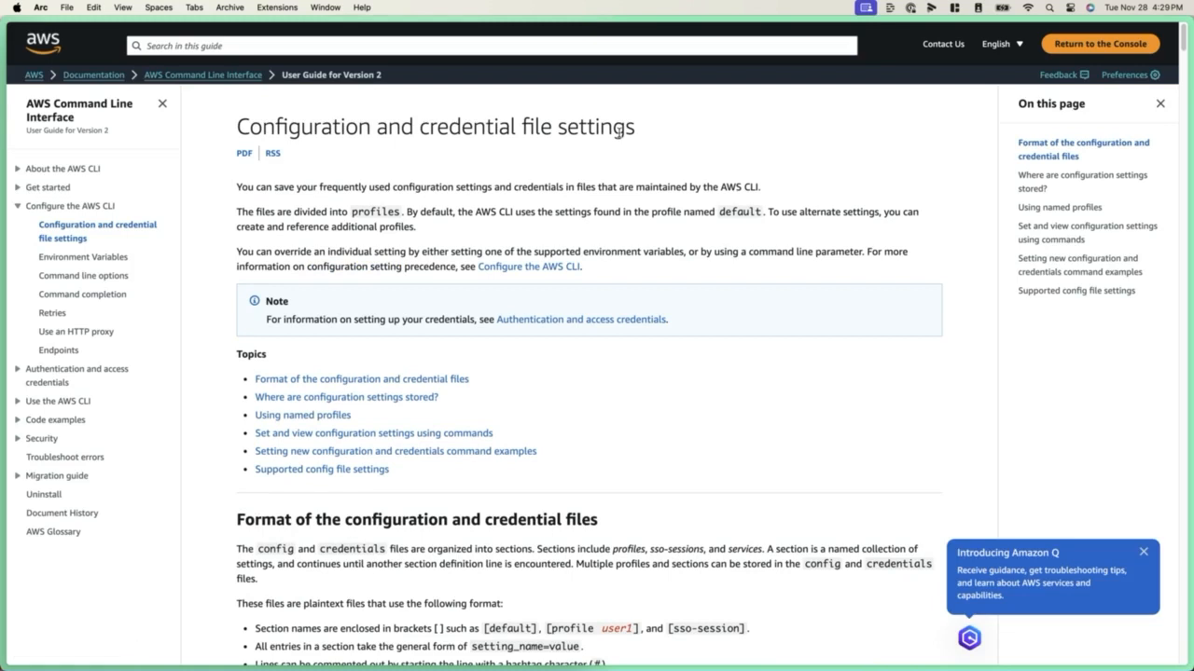
click(1074, 239)
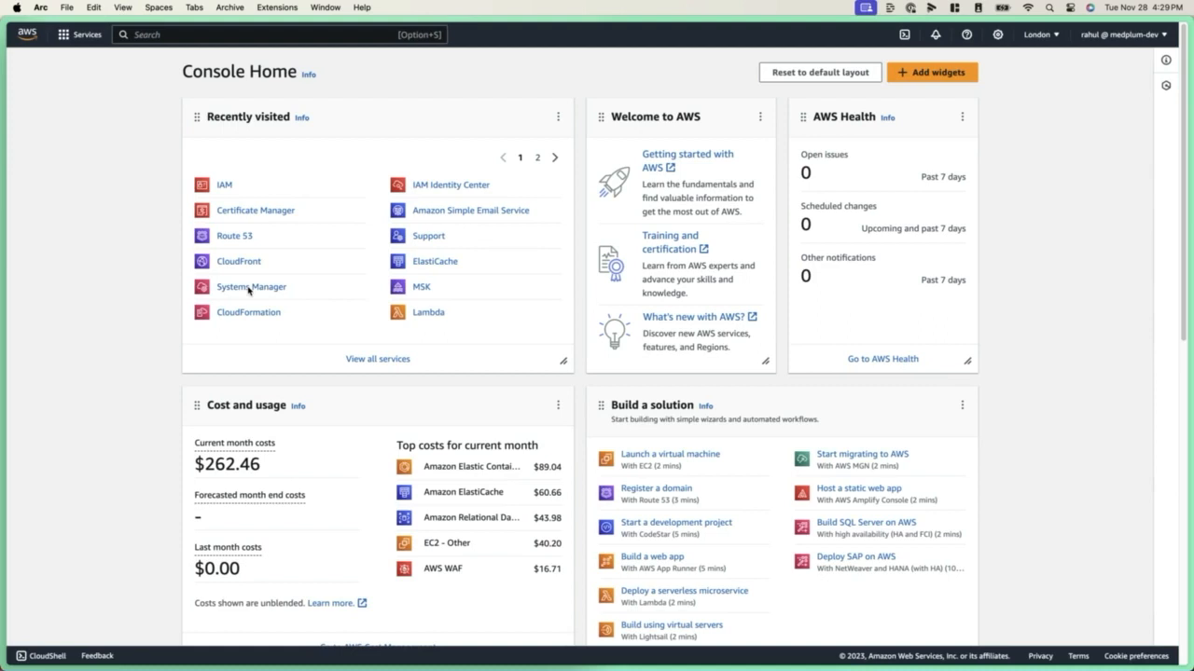
Open the IAM security credentials in the AWS console and start creating an access key
click(226, 186)
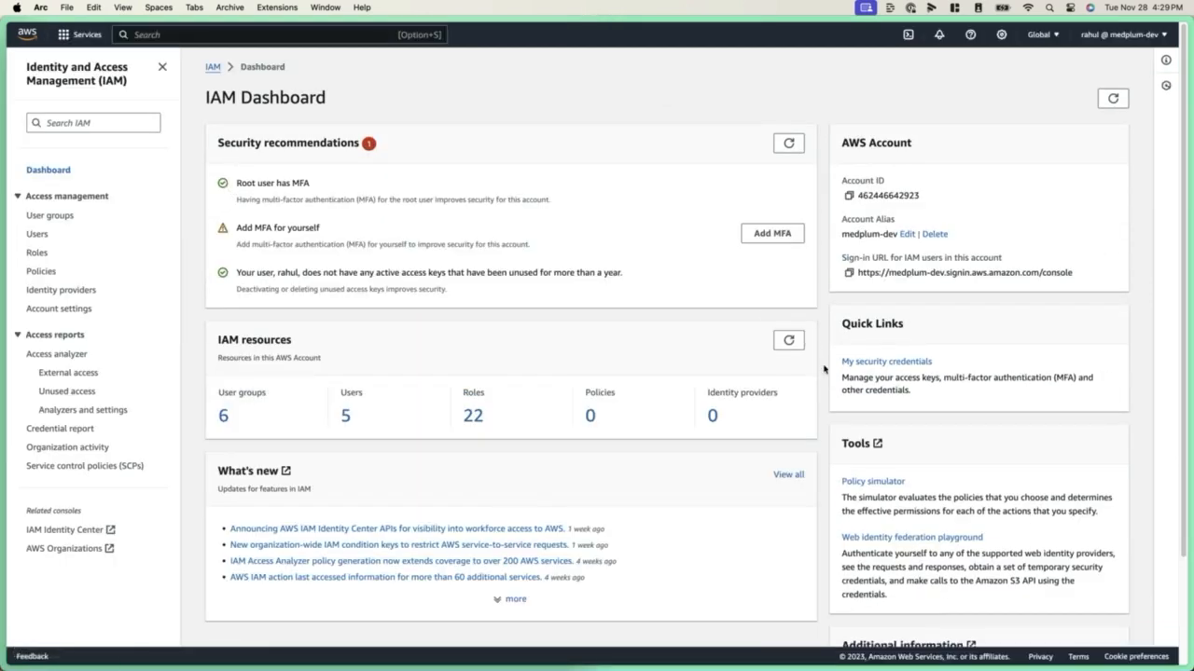
click(881, 365)
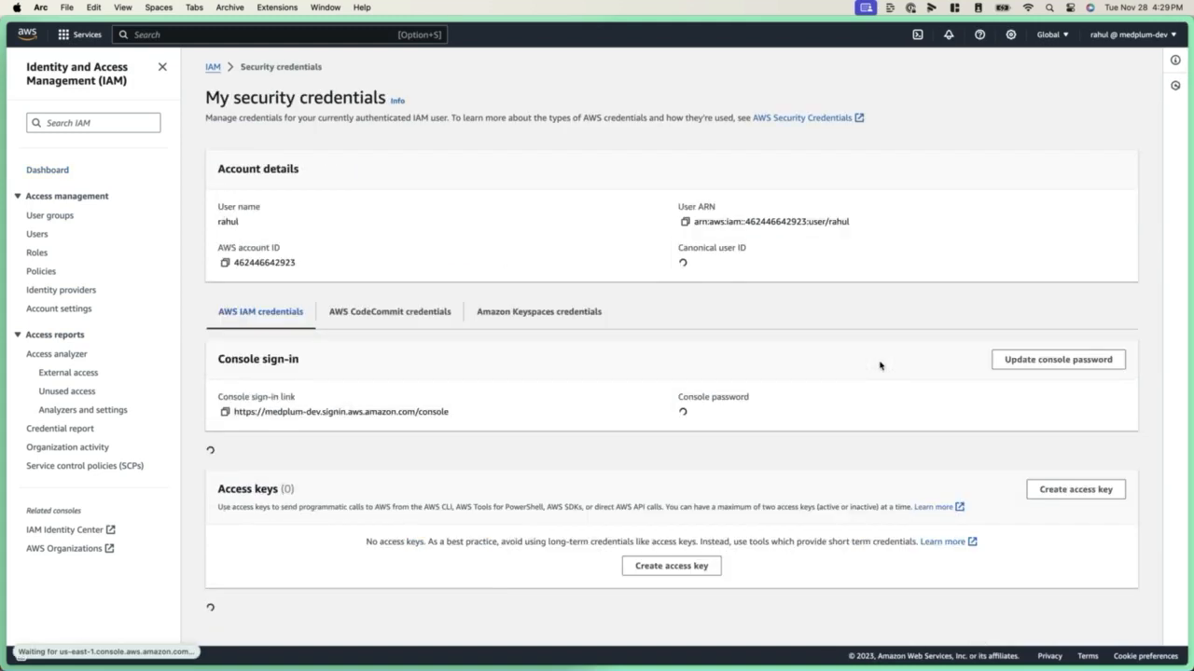
scroll(1030, 483, down, 5)
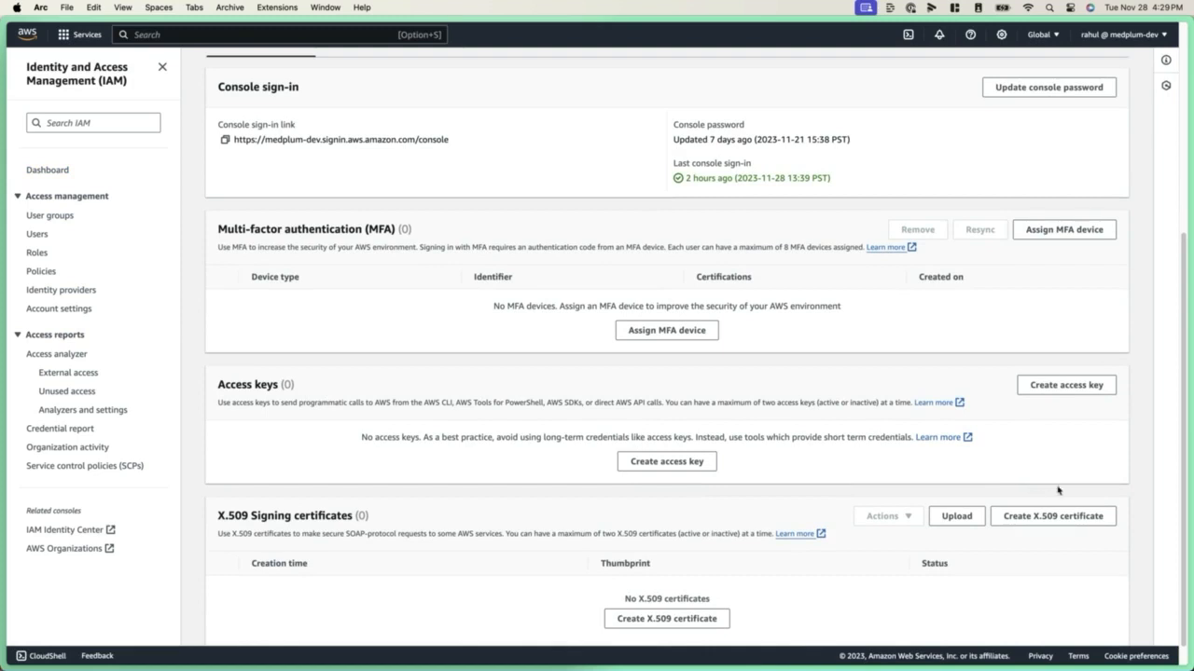
click(647, 462)
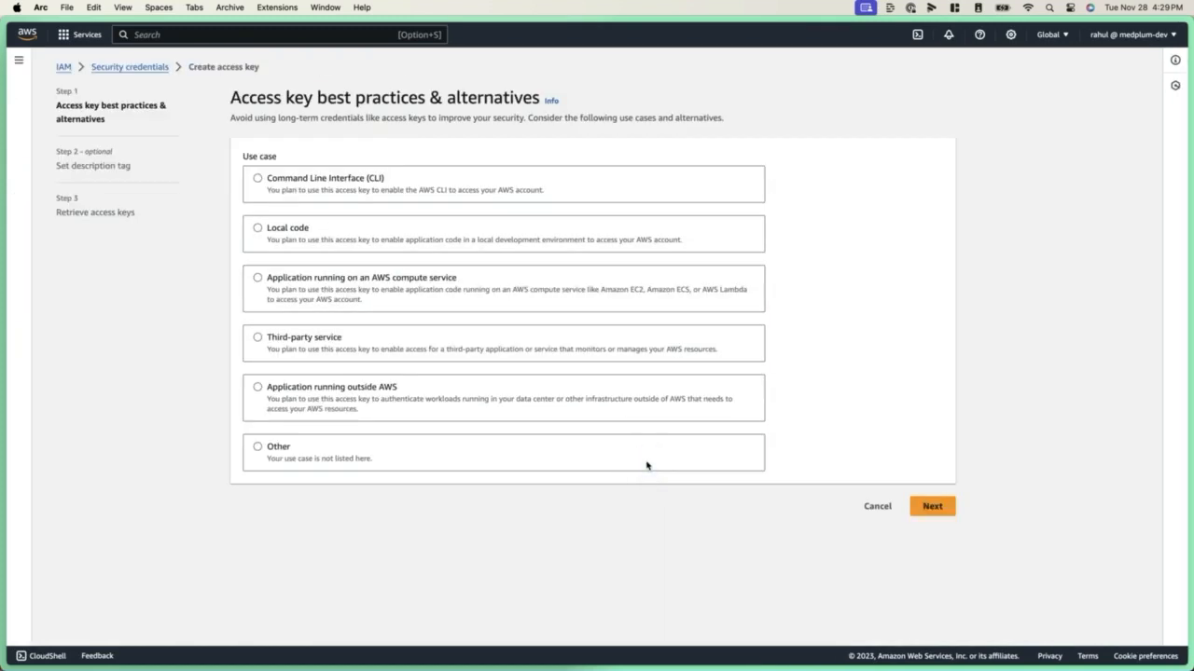
Create the access key for the Command Line Interface (CLI) use case, accepting the recommendation notice and giving a CLI description tag
click(347, 178)
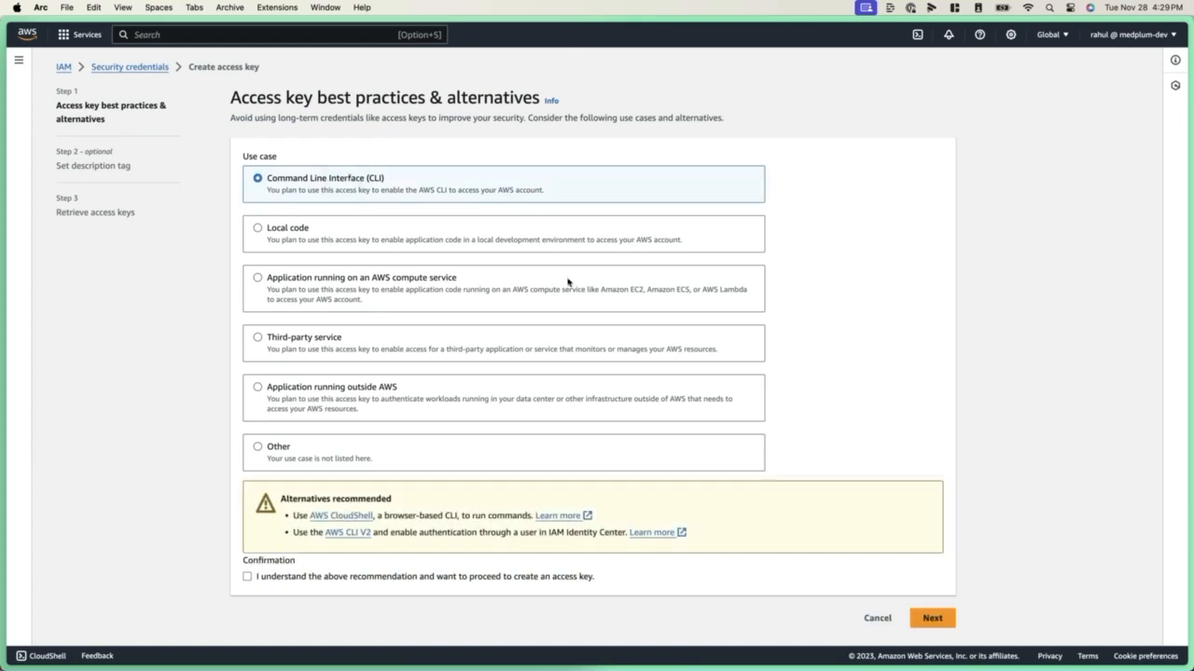
click(497, 575)
click(930, 618)
click(354, 183)
text(AWS CLI Laptop)
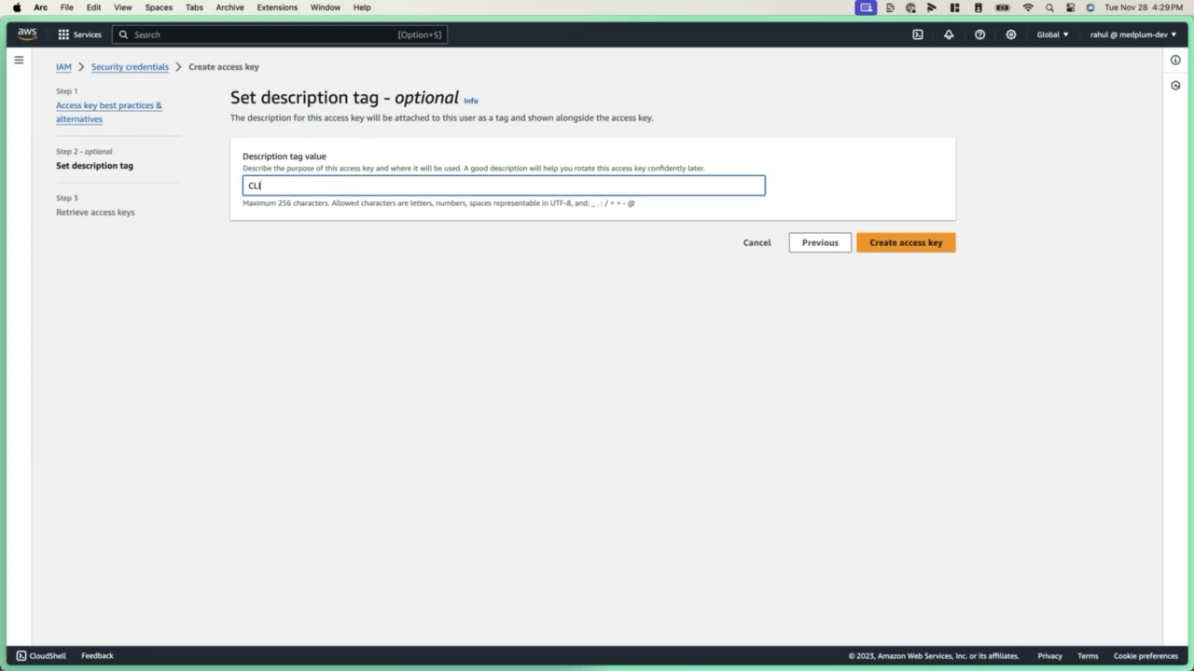
click(923, 243)
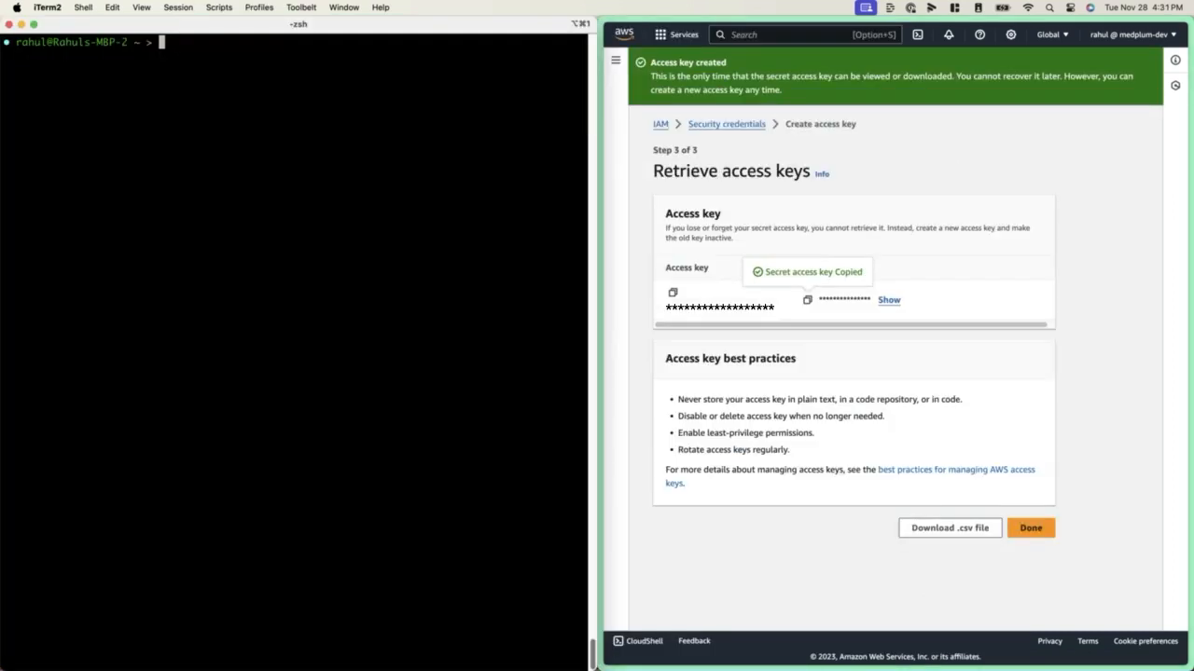
Run aws configure in iTerm2 and enter the AWS Access Key ID copied from the new access key
text(rm -rf ~/.aws)
key(Up)
key(Return)
key(super+v)
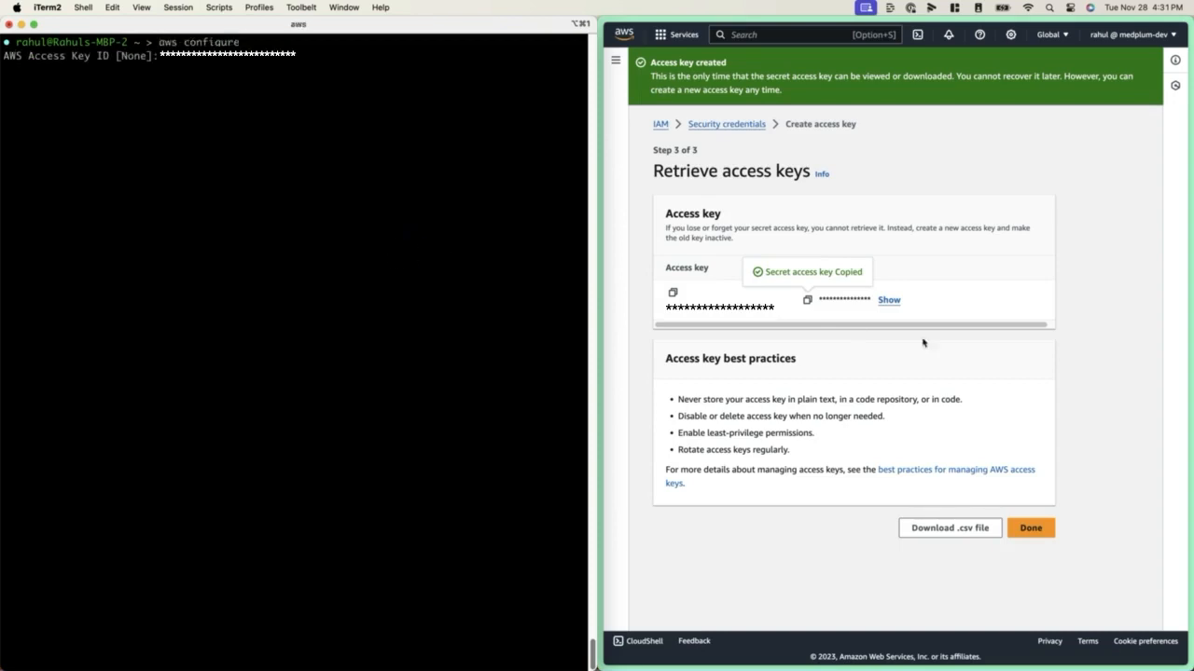
click(672, 292)
click(372, 224)
key(super+v)
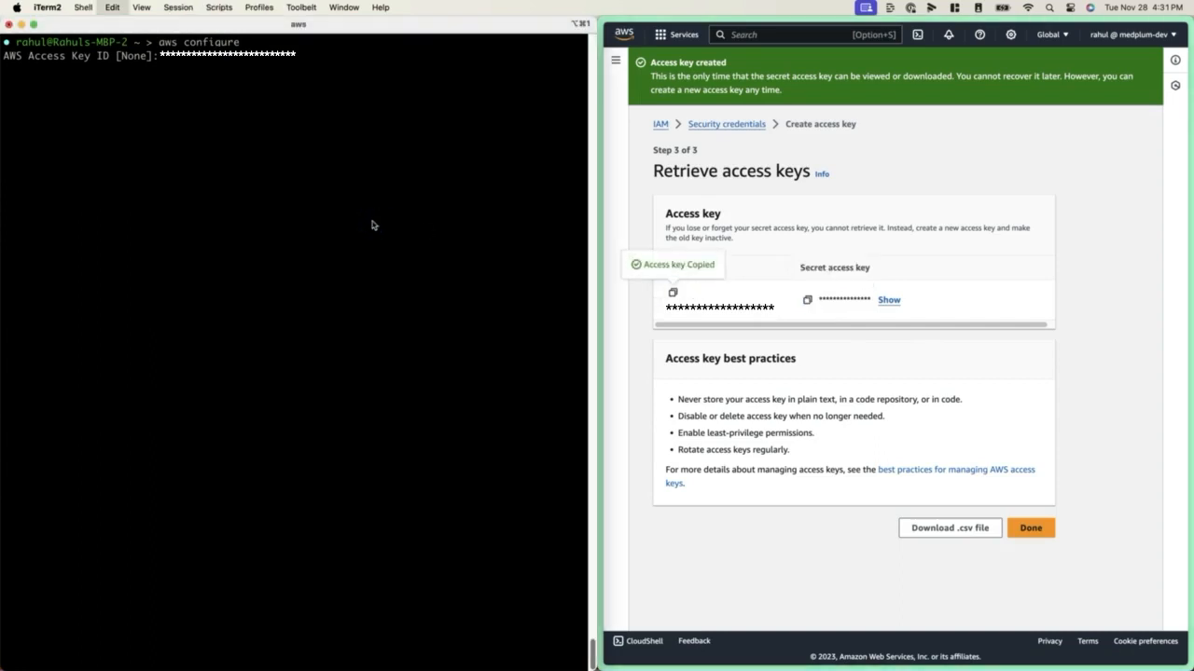
key(Return)
Copy the new secret access key from the console and enter it as the AWS Secret Access Key in aws configure
click(808, 301)
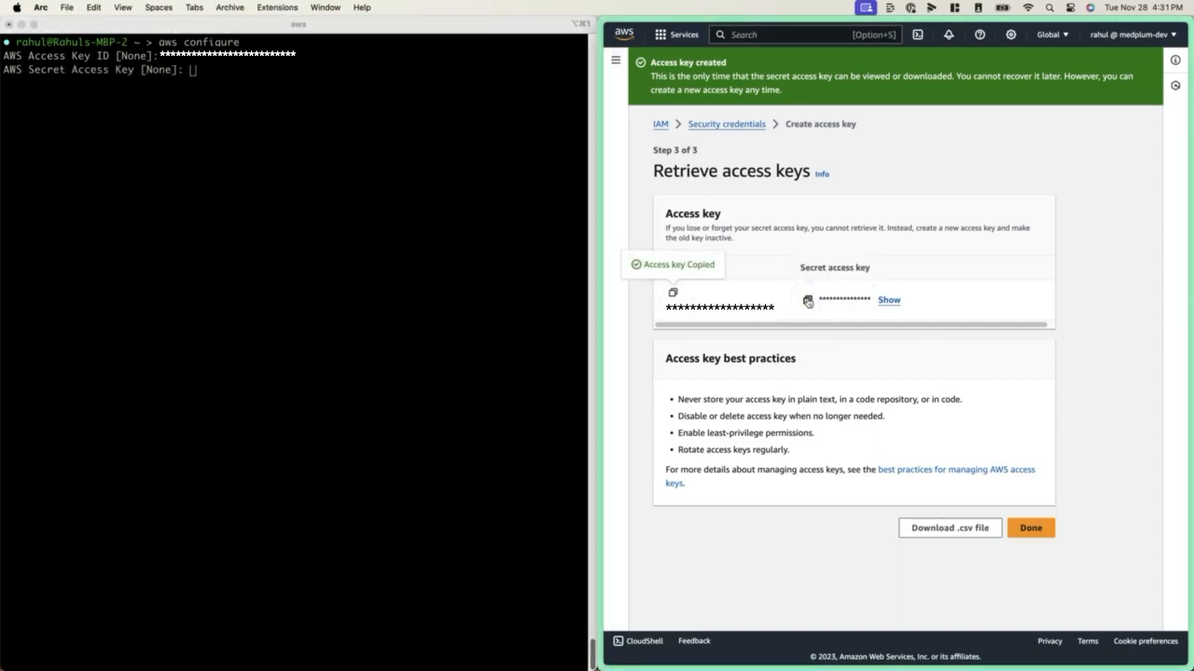
click(381, 213)
key(super+v)
key(Return)
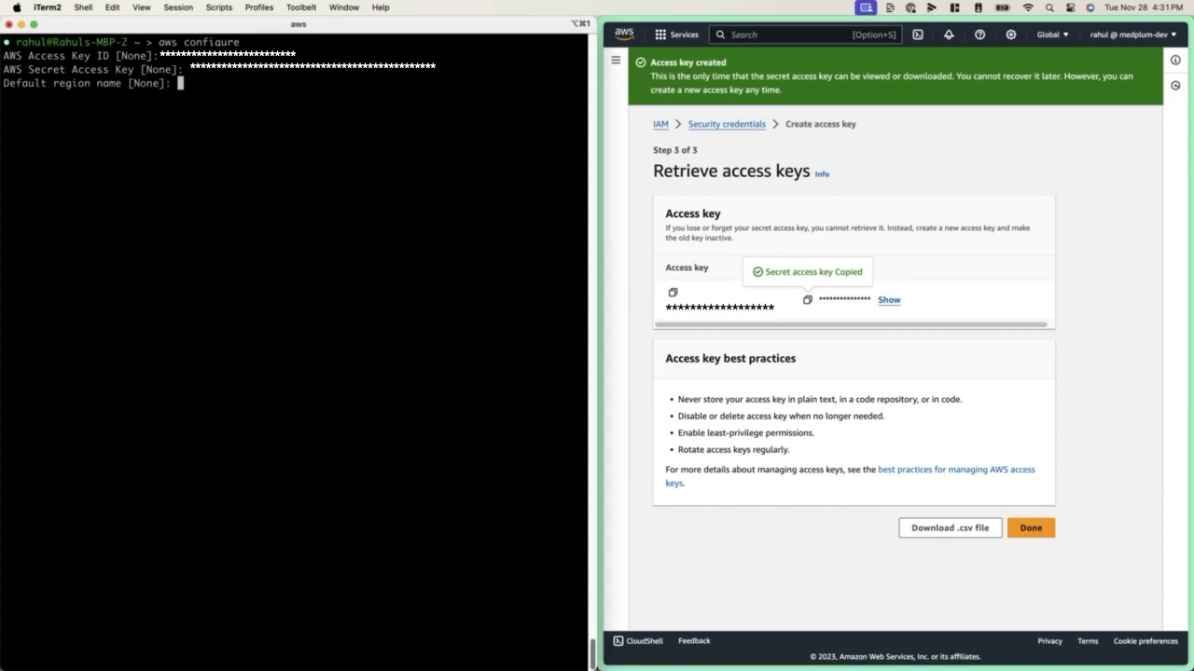
Set the default region name to eu-west-2 and the default output format to json
text(eu-west-2)
key(Return)
text(json)
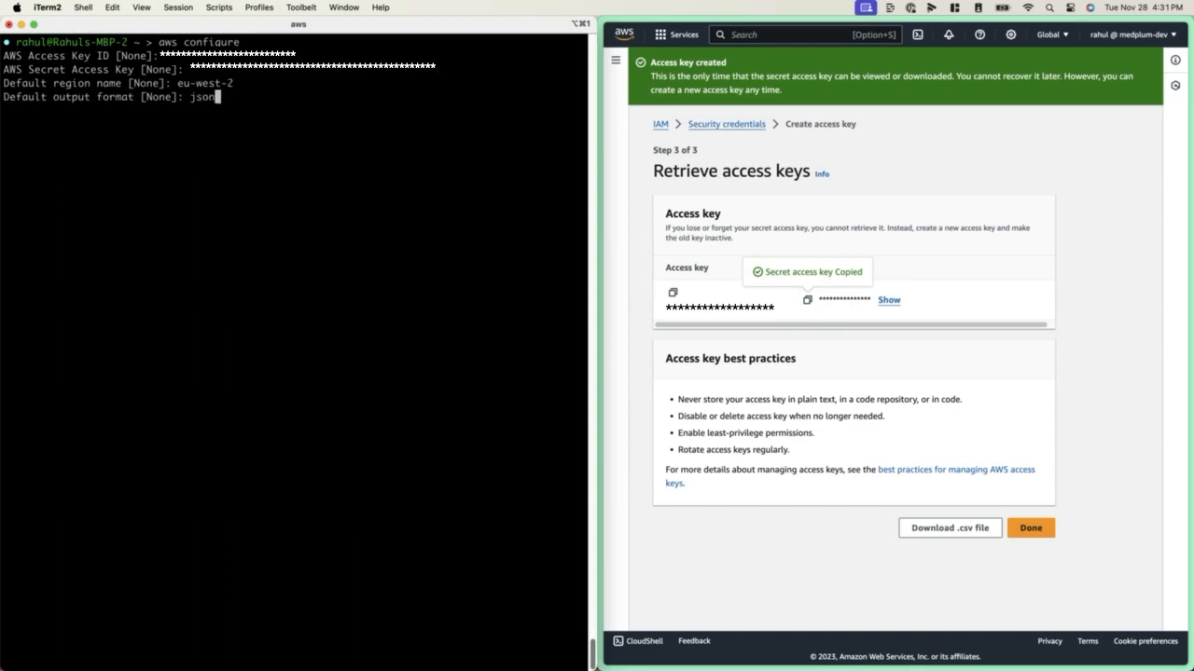
key(Return)
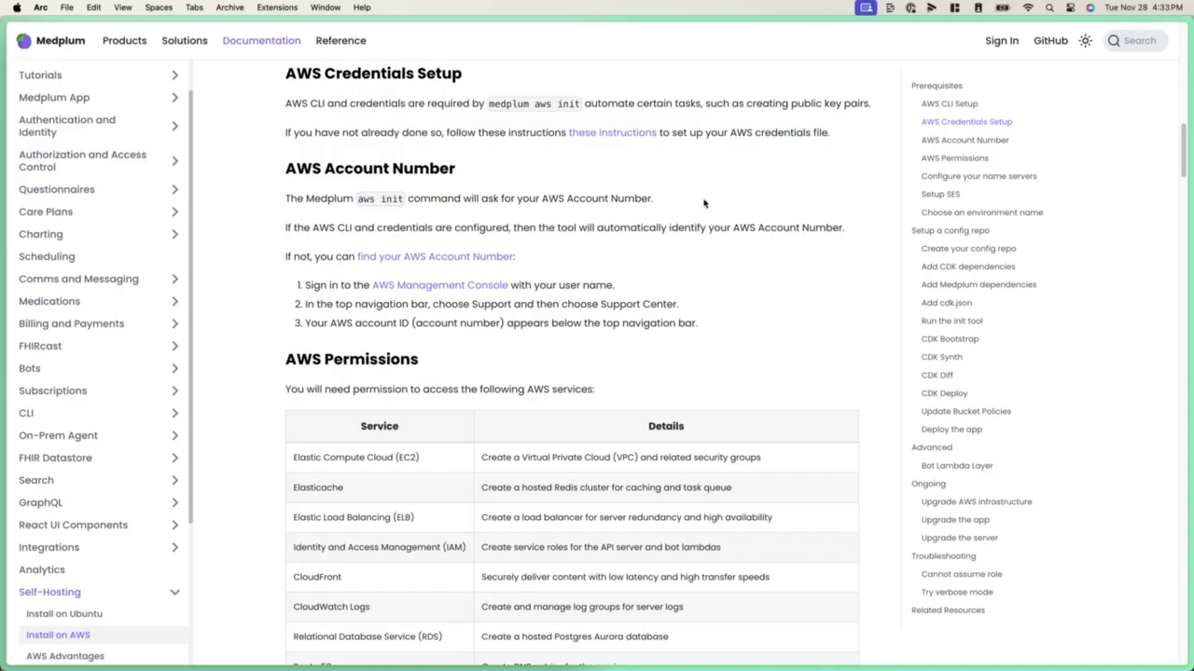
Review the guide's AWS Account Number, AWS Permissions and Configure your name servers sections
scroll(471, 172, down, 2)
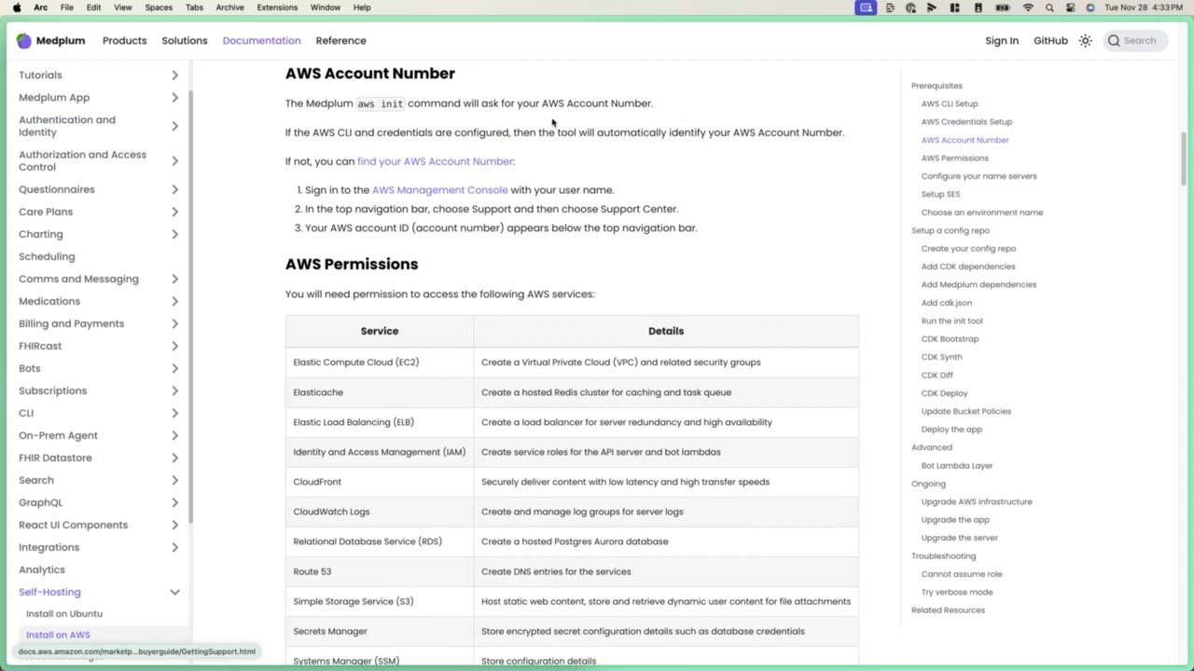
click(436, 264)
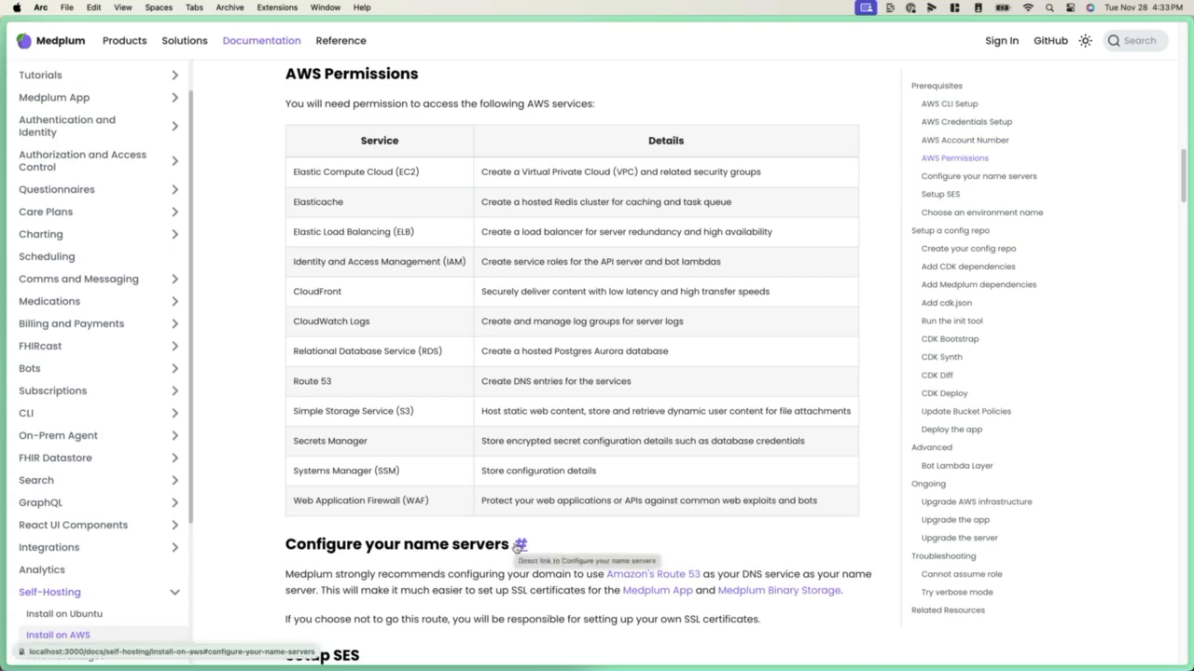
click(520, 546)
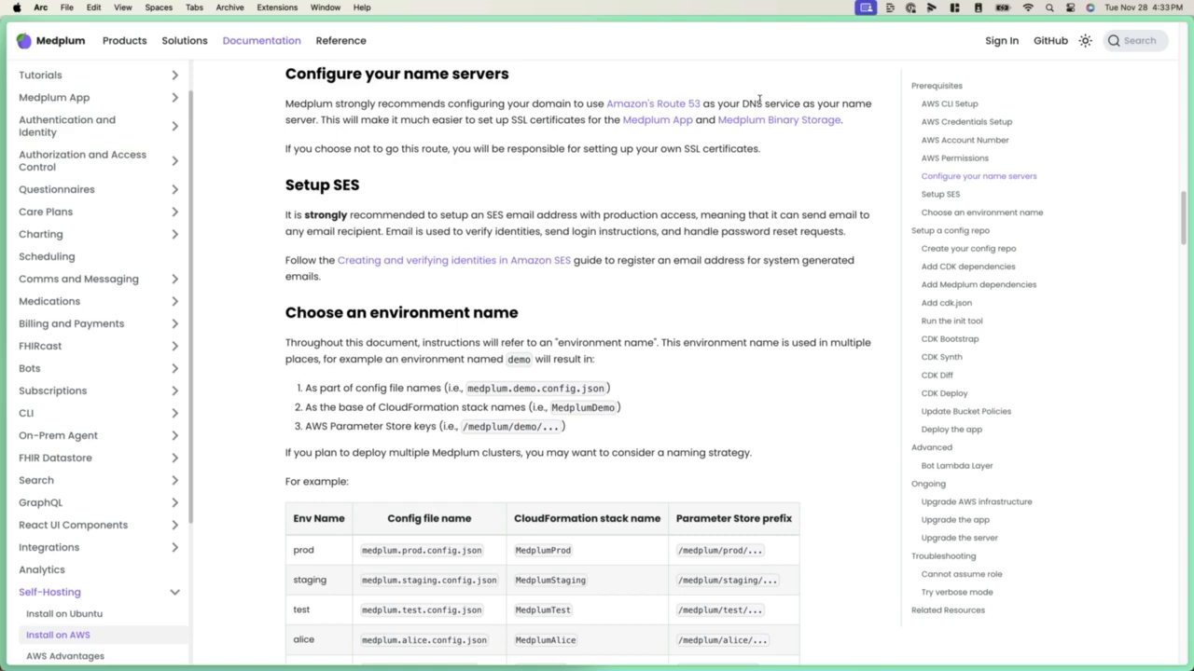
Create a public hosted zone for the domain foomedical.dev in Route 53 in the AWS console
key(ctrl+Tab)
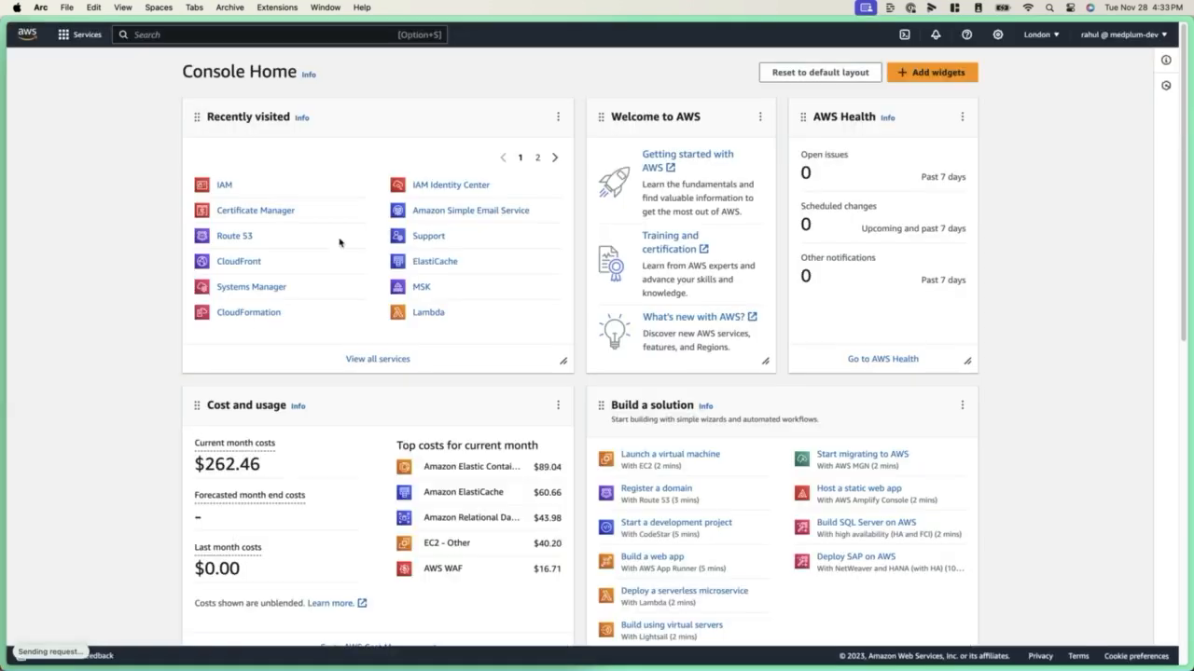
click(235, 237)
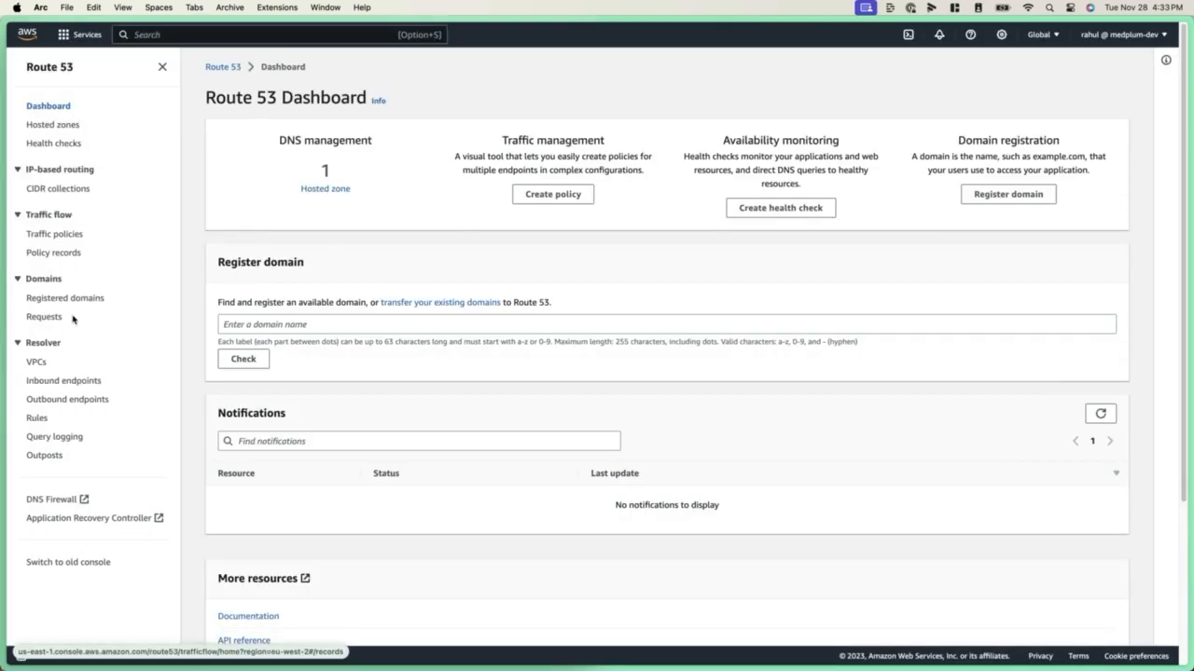
click(49, 125)
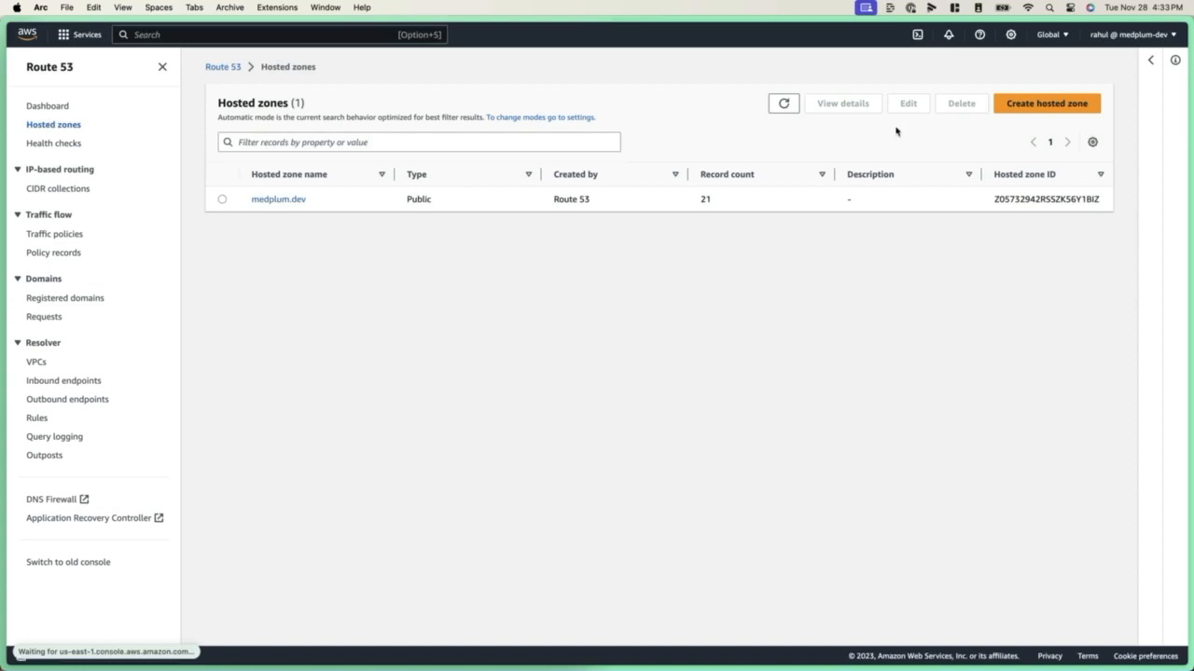
click(1052, 105)
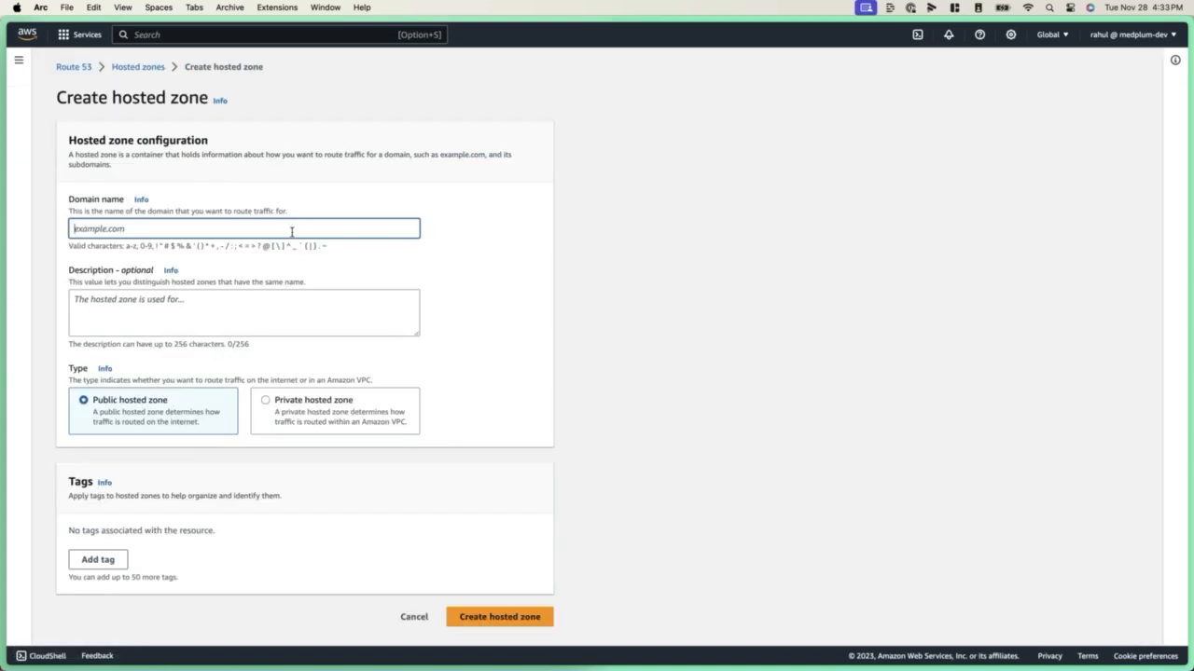
text(feemedical)
key(super+a)
key(BackSpace)
text(foomedical.dev)
click(508, 618)
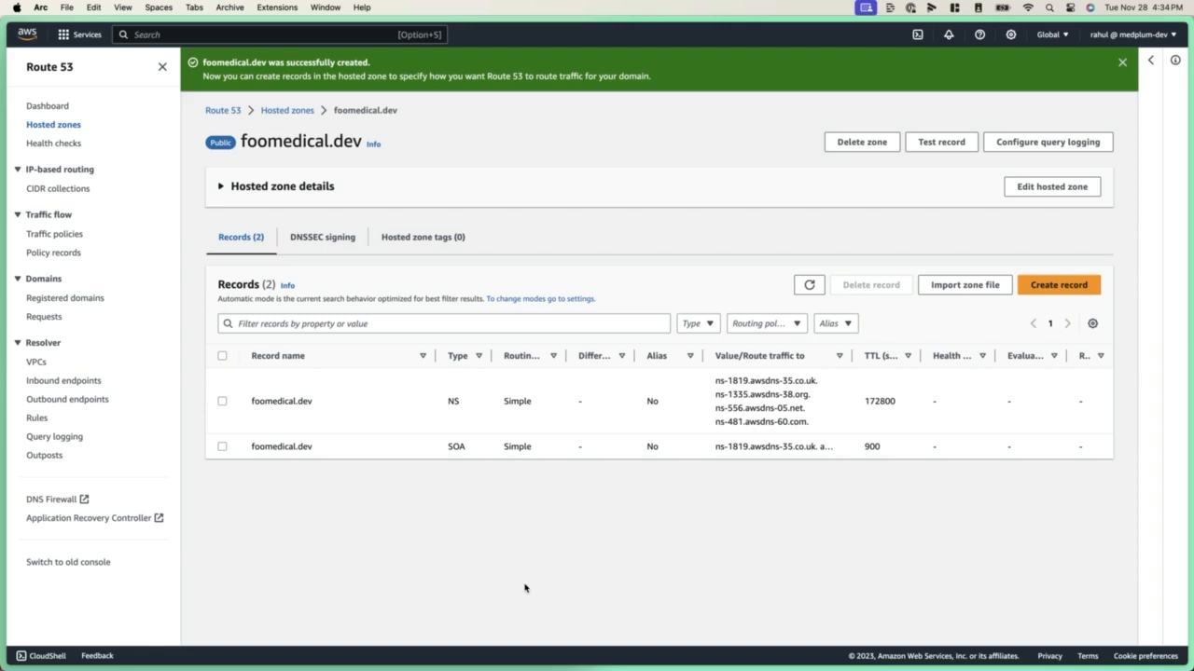
Show the Namecheap details page of foomedical.dev beside the Route 53 zone, with the NS record's name server values in view
mouse_move(160, 514)
drag(75, 325, 307, 336)
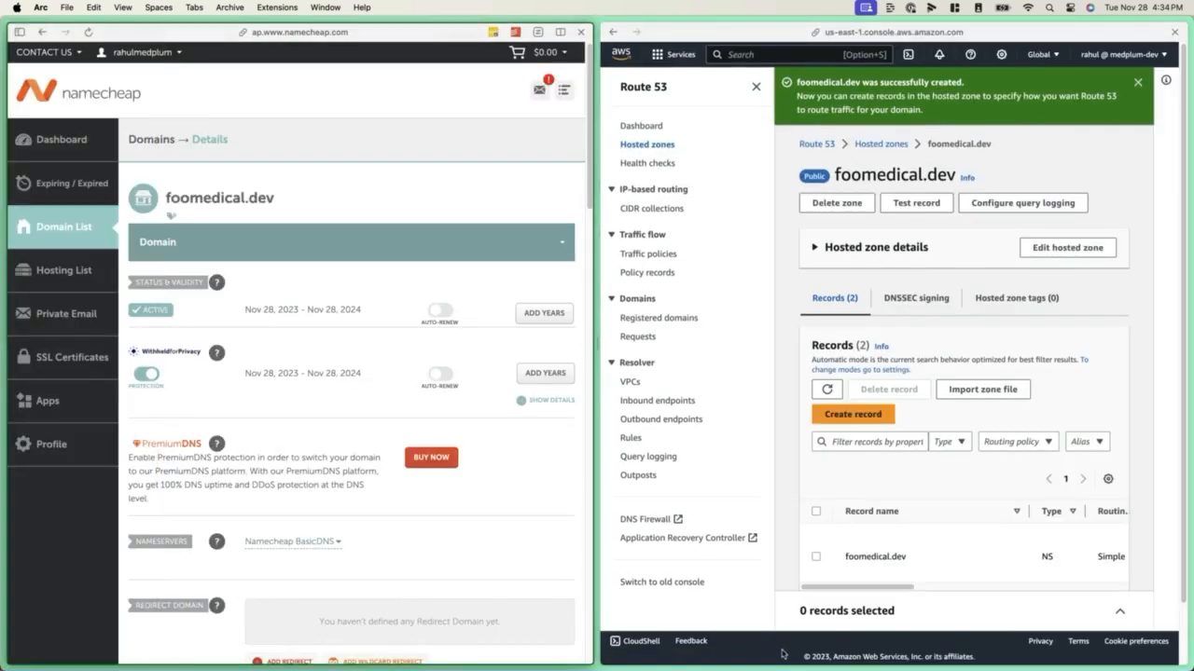
click(887, 588)
drag(888, 588, 1018, 592)
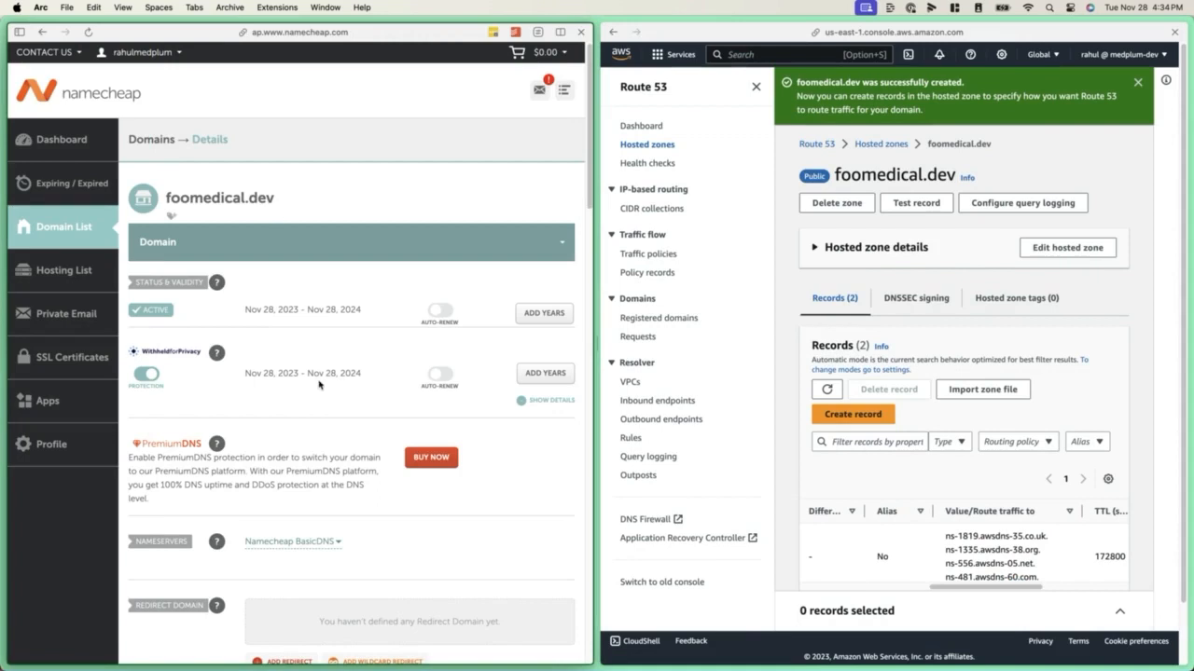
Switch foomedical.dev's nameservers in Namecheap to Custom DNS and fill the first two entries with name servers from the Route 53 NS record
click(315, 541)
click(296, 629)
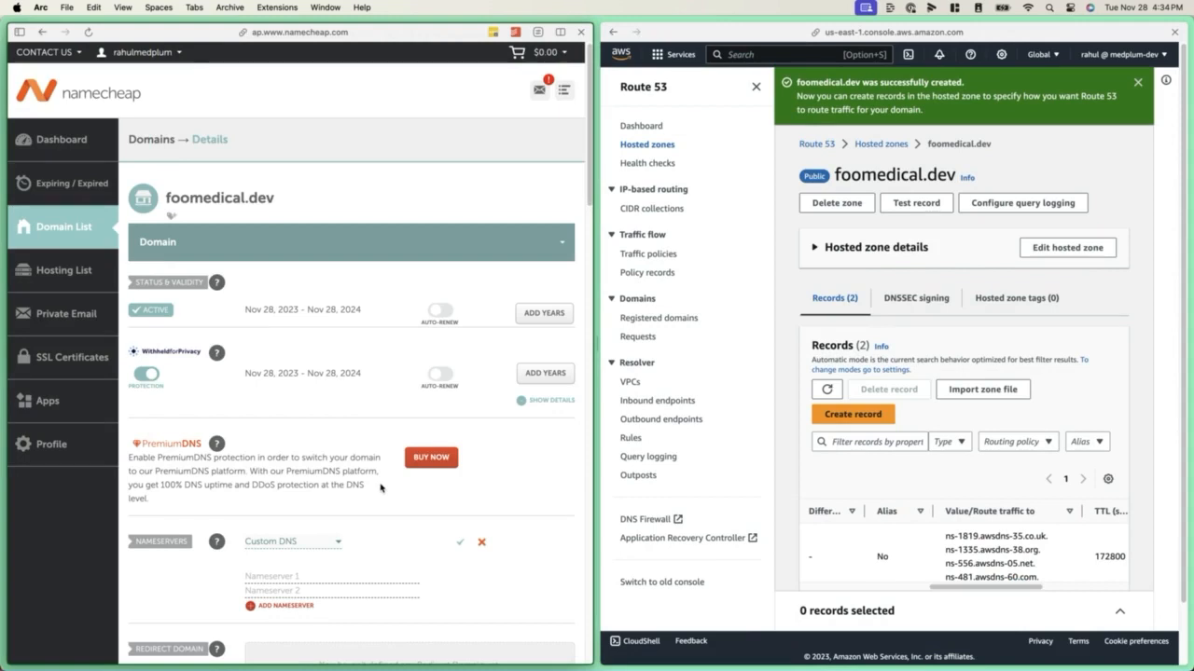
drag(1050, 539, 939, 549)
key(super+c)
click(293, 575)
key(super+v)
key(BackSpace)
key(super+c)
click(291, 588)
drag(1038, 551, 945, 564)
key(super+v)
Add the remaining Route 53 name servers to foomedical.dev's nameserver list and save the custom DNS settings
click(285, 606)
key(super+v)
drag(1036, 523, 944, 524)
key(super+v)
click(465, 542)
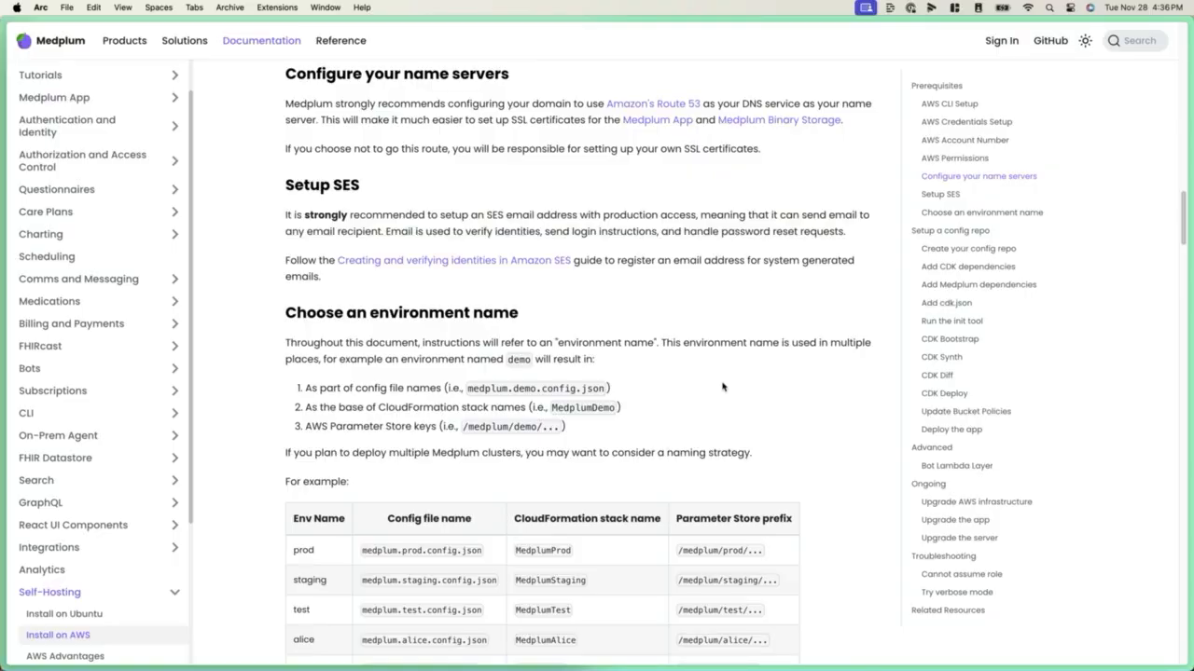
Review the Medplum guide's Setup SES, Choose an environment name and Create your config repo sections
click(372, 185)
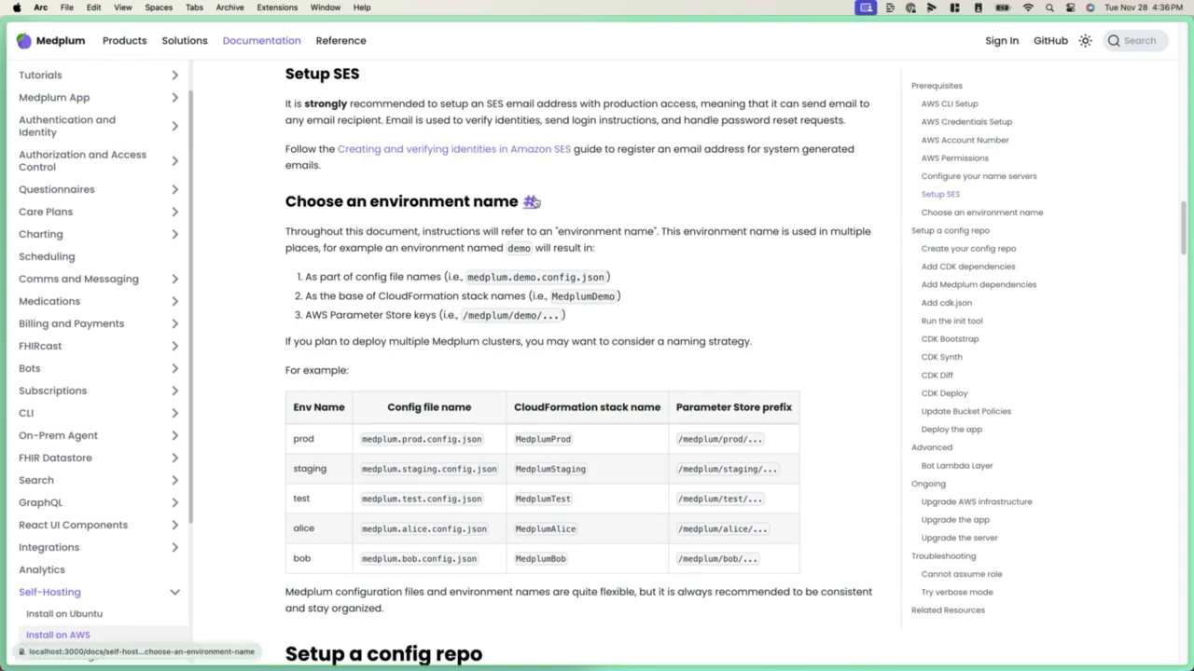
click(534, 202)
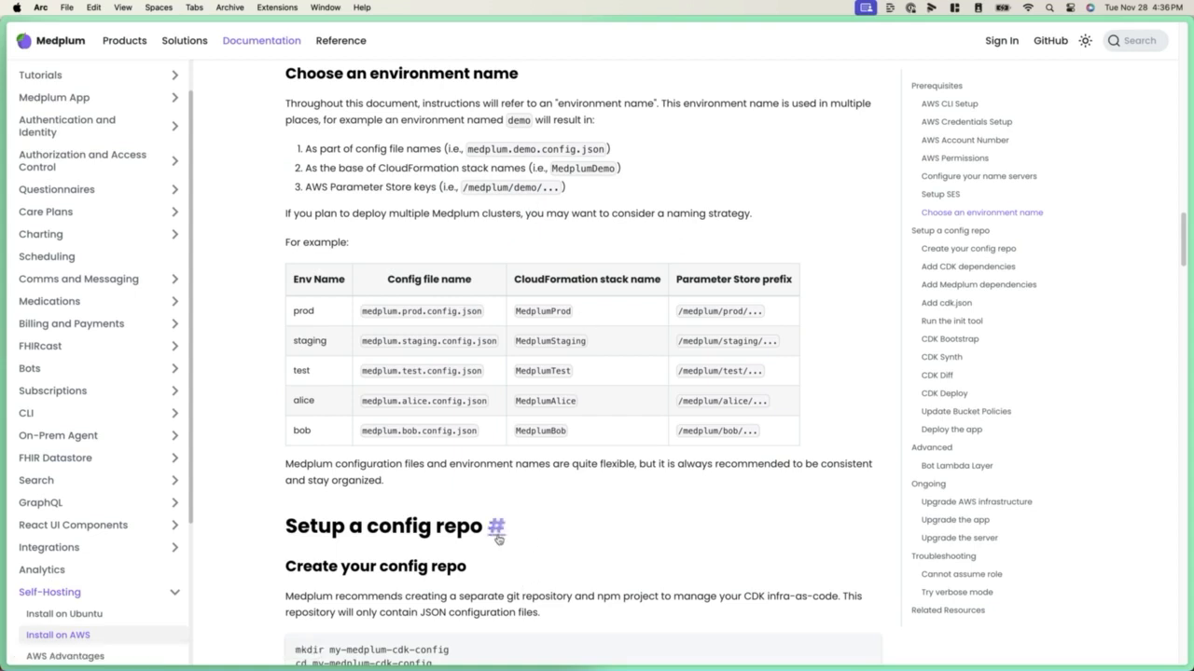
scroll(493, 525, down, 5)
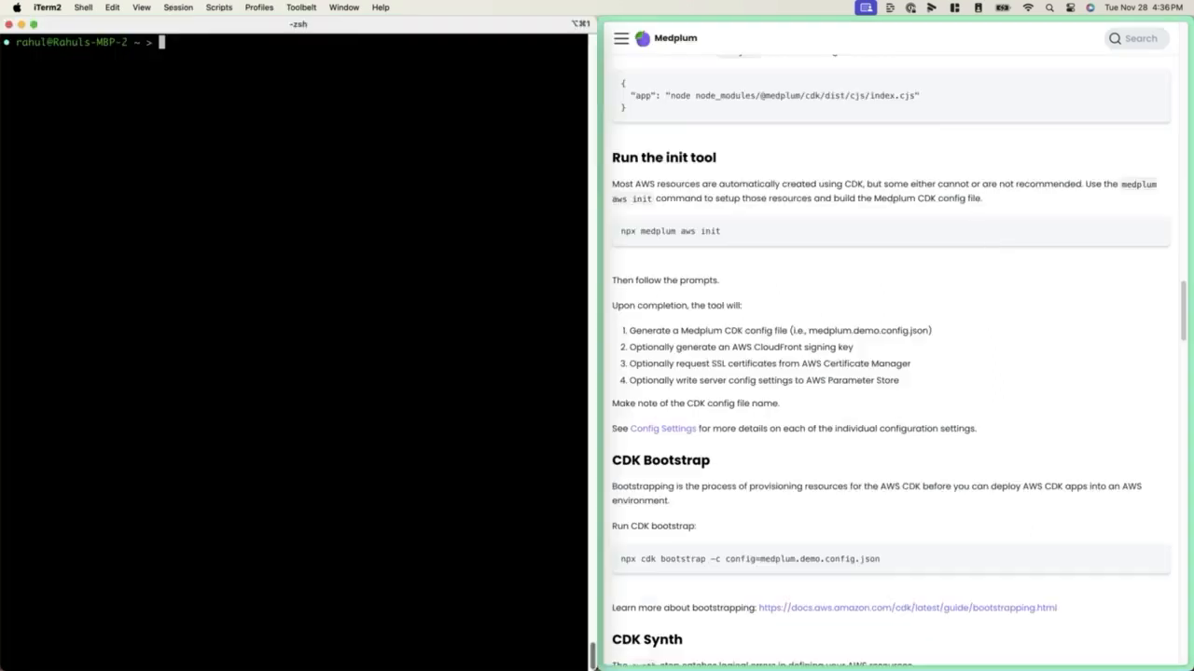
scroll(886, 373, up, 5)
In the iTerm2 terminal, create a directory named medplum-aws-tutorial in the home folder and change into it
text(m)
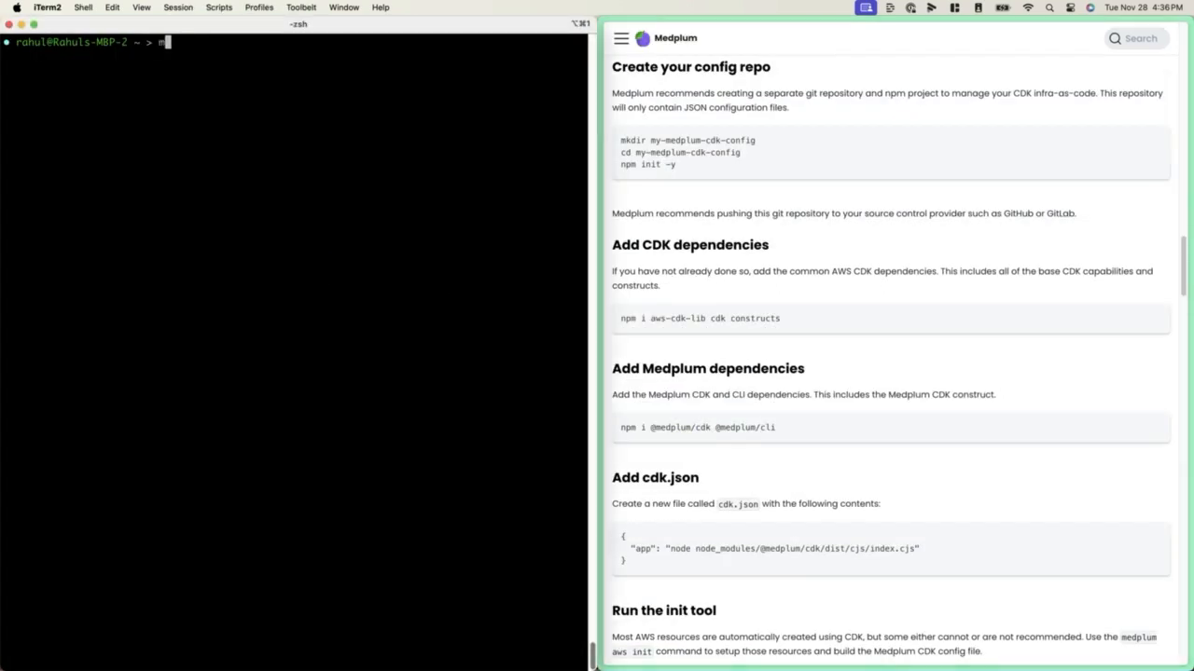
text(kdir medplum-aws-tutorial)
key(Return)
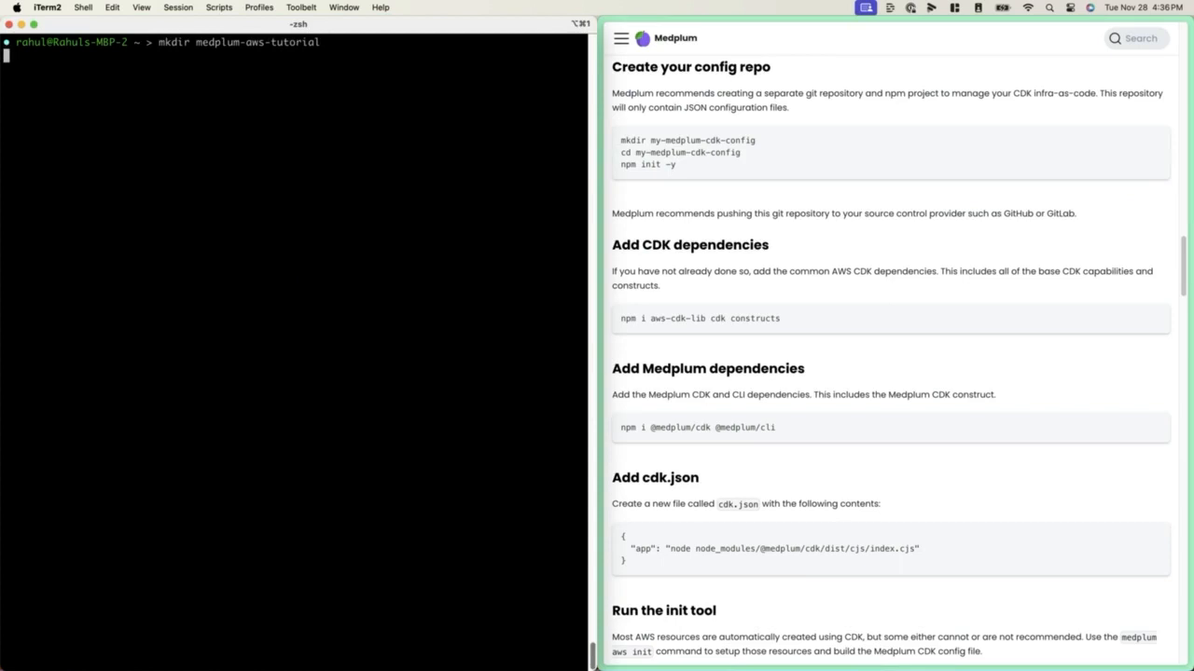
text(cd medplum-aws-tutorial/)
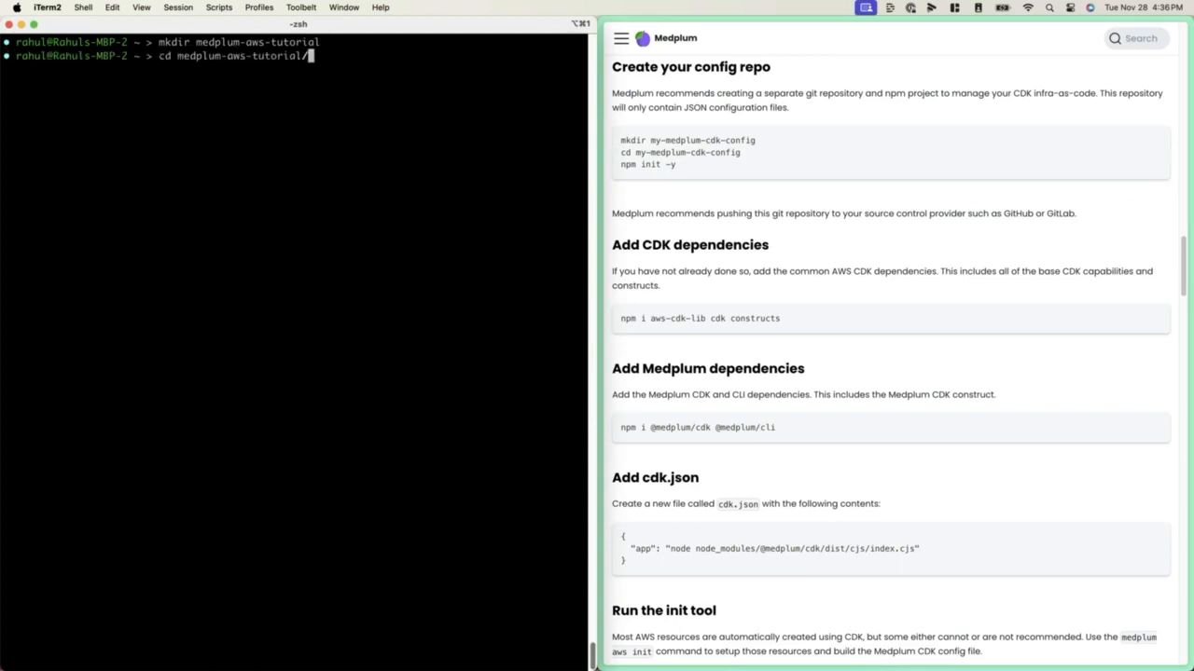
key(Return)
key(ctrl+l)
Initialise an npm project with default settings in medplum-aws-tutorial using npm init -y, and clear the terminal
text(npm init -y)
key(Return)
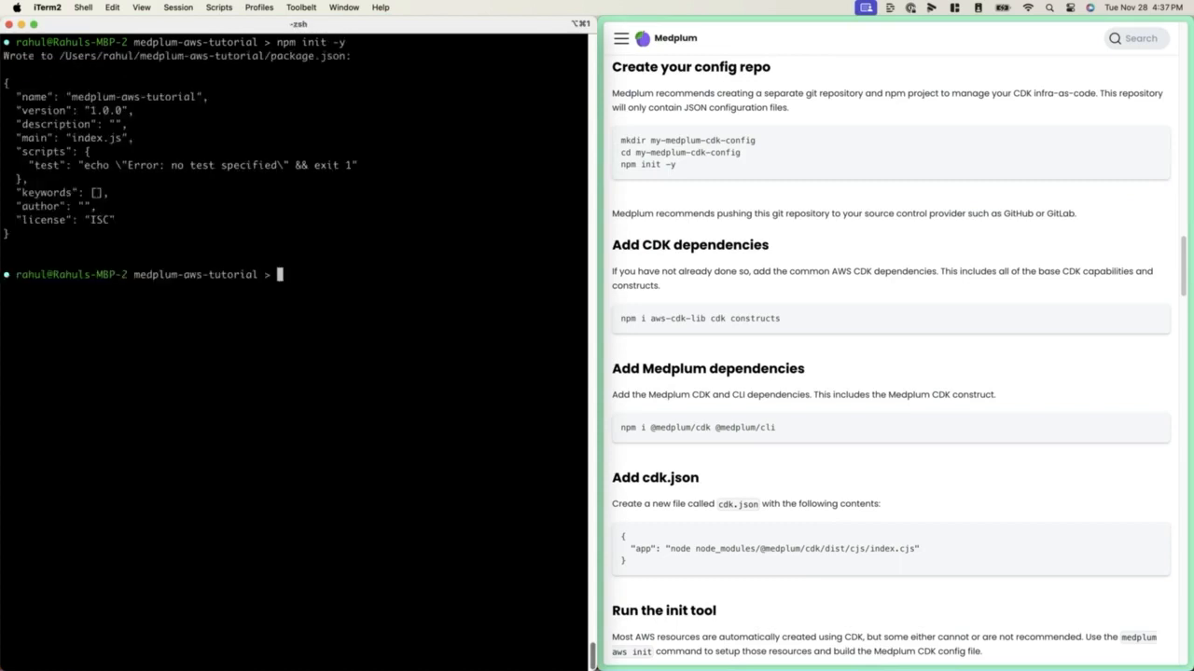
key(ctrl+l)
Install the CDK dependencies with the guide's command npm i aws-cdk-lib cdk constructs
click(859, 322)
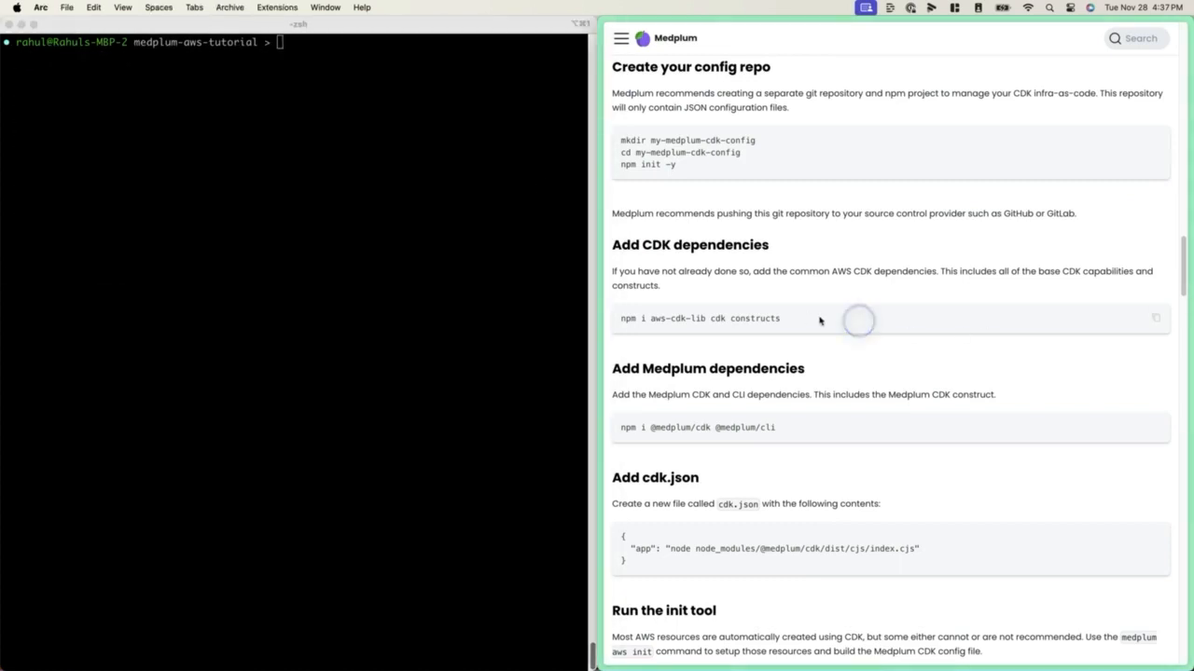
click(1154, 318)
click(420, 221)
key(super+v)
key(Return)
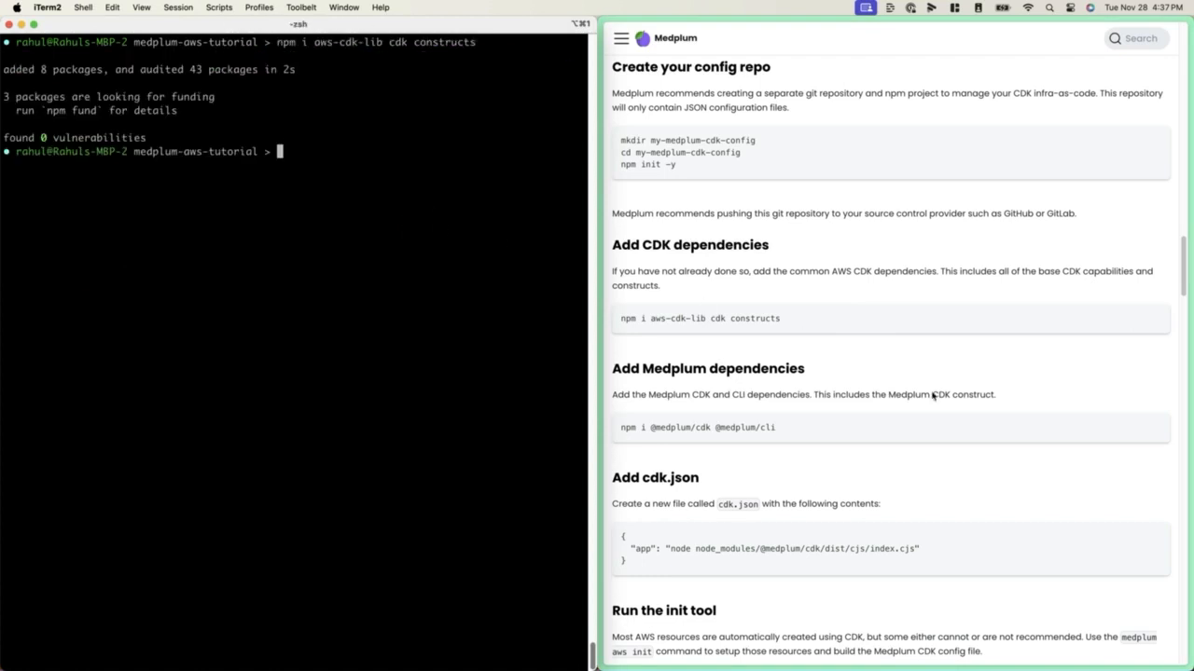
click(1025, 445)
click(1153, 430)
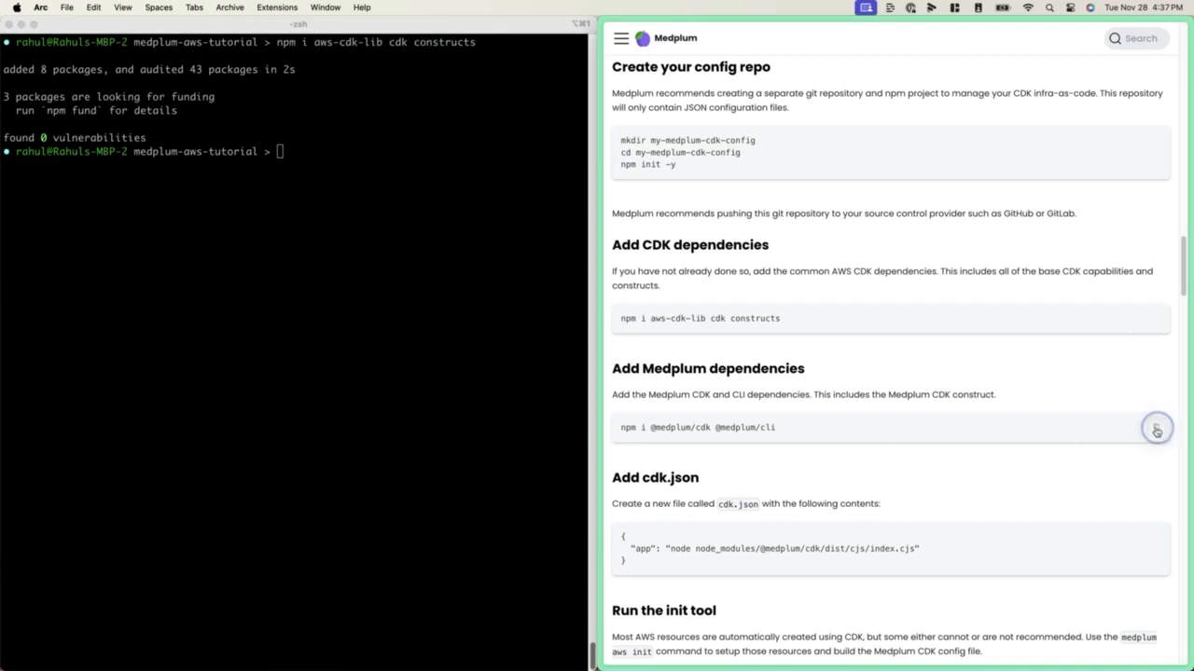
click(403, 394)
key(super+v)
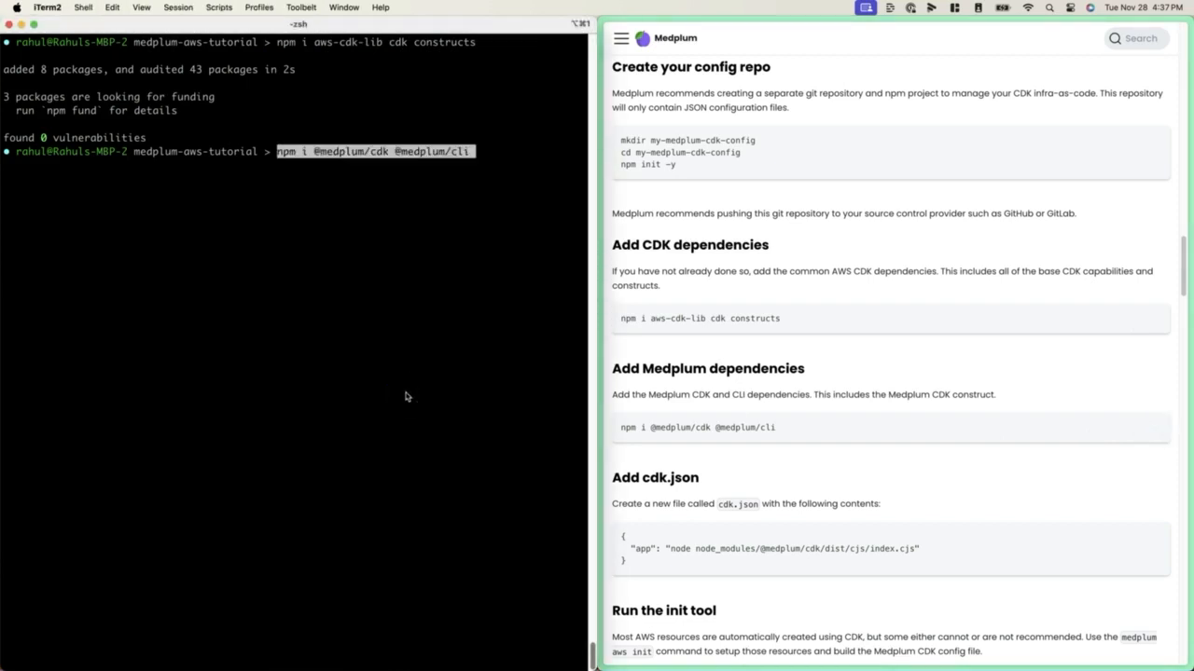
key(Return)
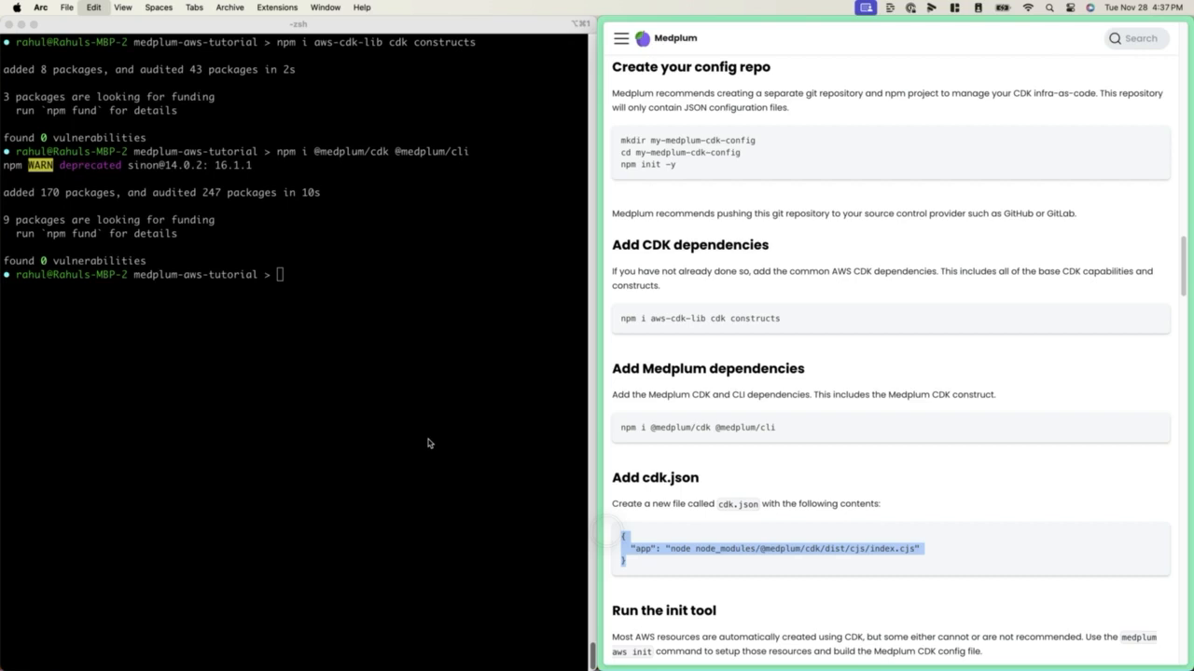
click(326, 413)
text(vim )
text(cdk.)
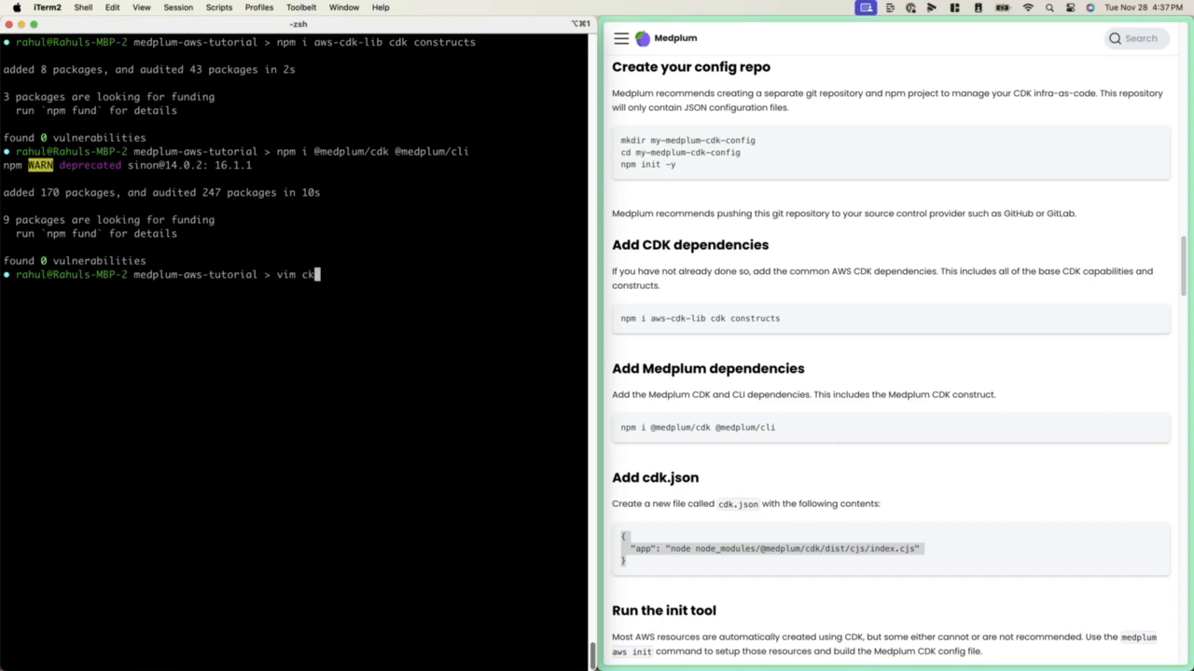
text(json)
key(Return)
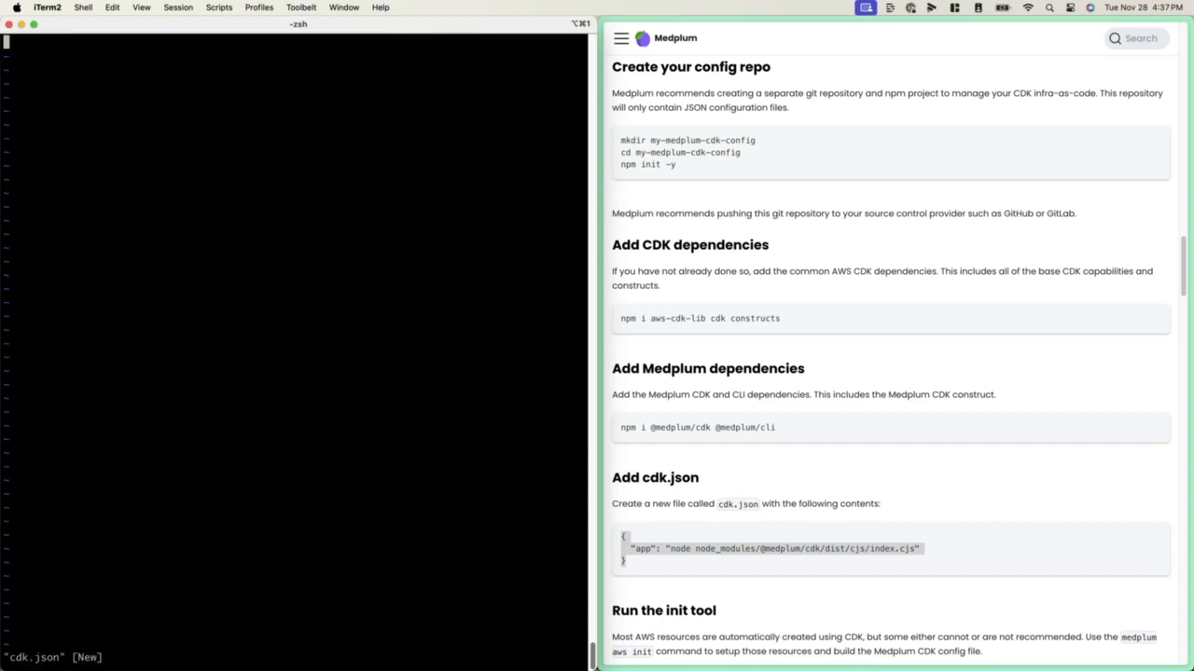
key(i)
key(super+v)
key(Escape)
text(:wq)
key(Return)
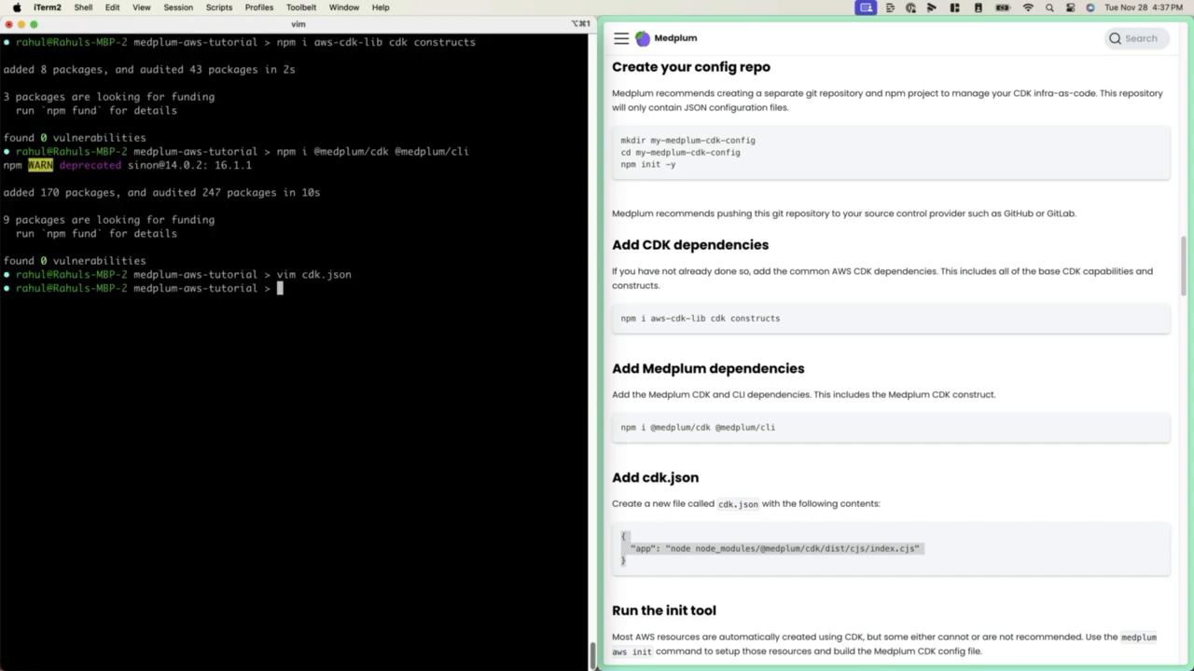
key(ctrl+l)
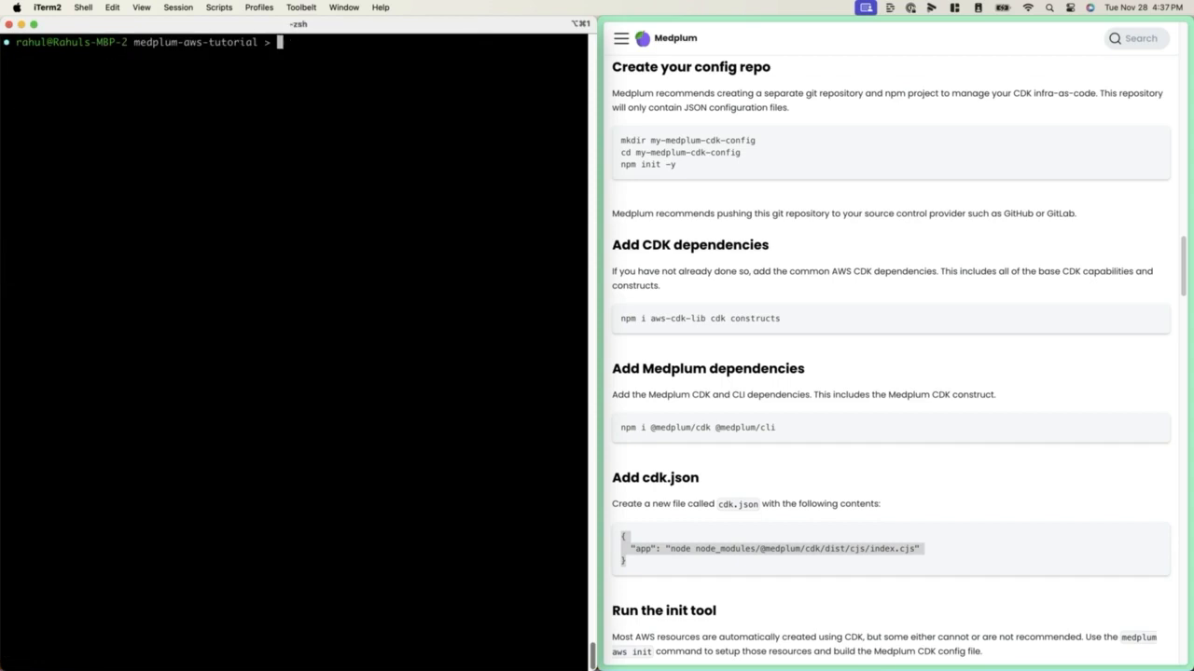
List the project directory's files one per line and print the contents of cdk.json
text(ls -1)
key(Return)
text(cat cdk.json)
key(Return)
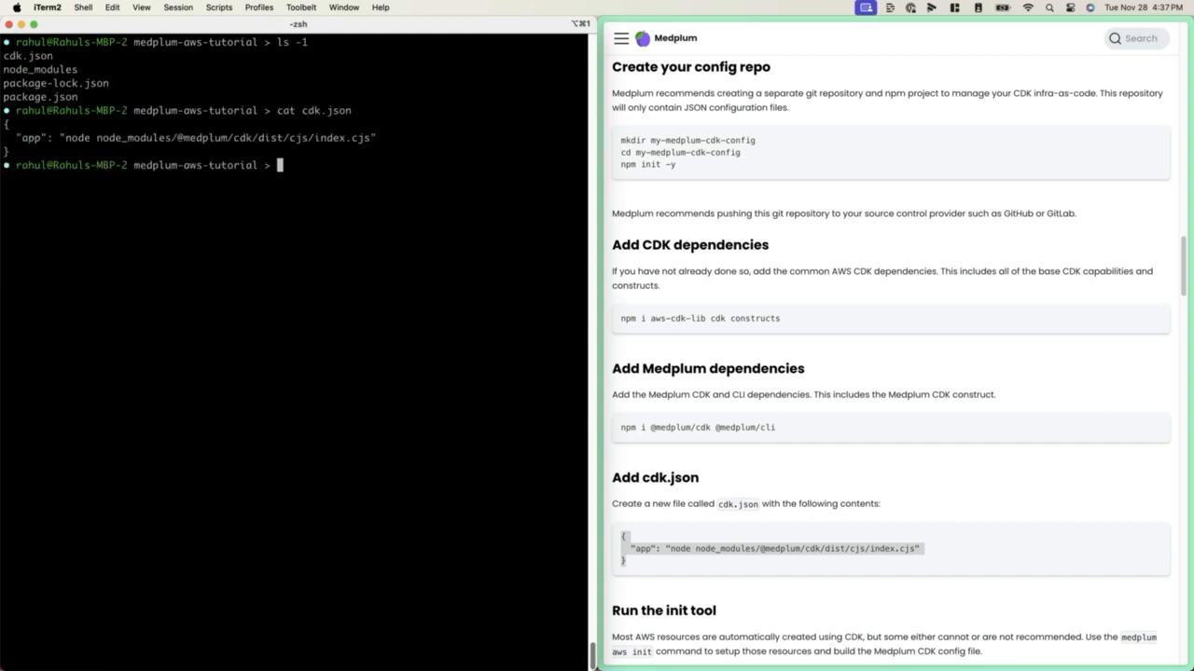
key(ctrl+l)
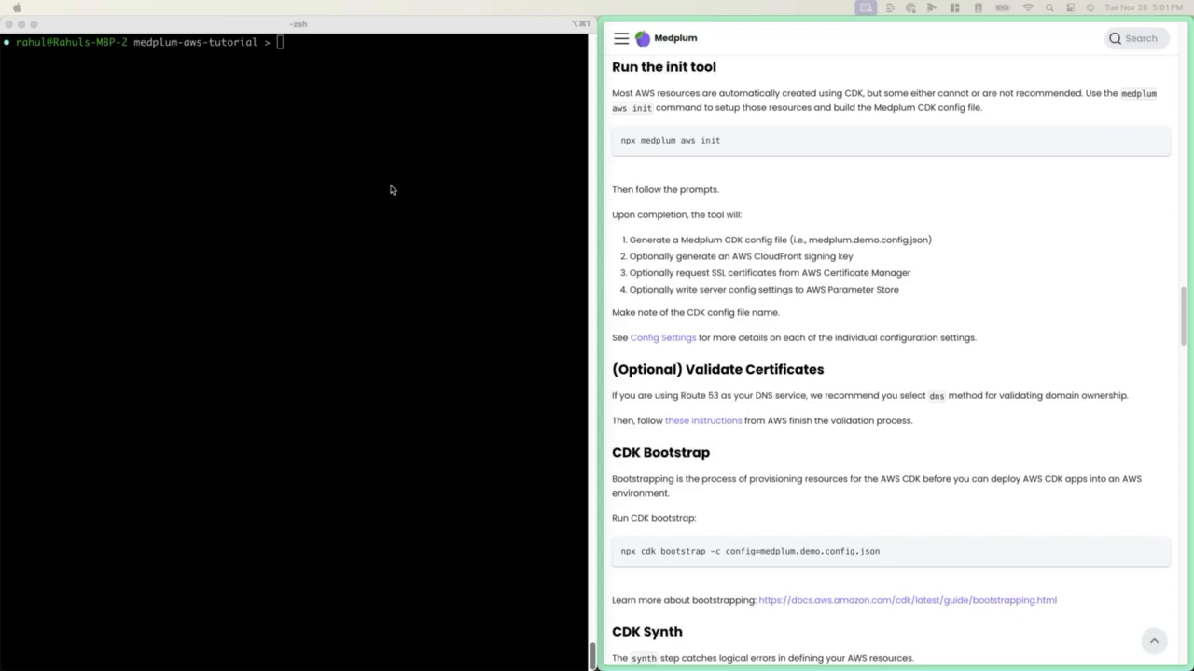
Start the Medplum init tool in the project directory with the guide's command npx medplum aws init
click(391, 189)
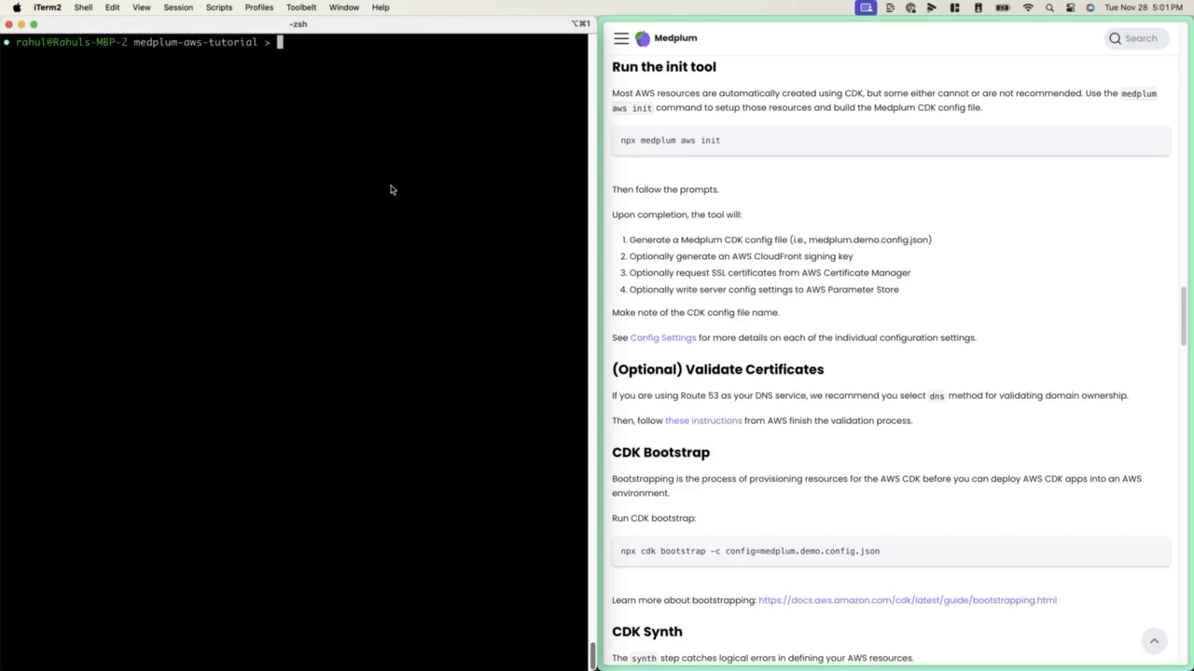
click(1103, 127)
click(1155, 140)
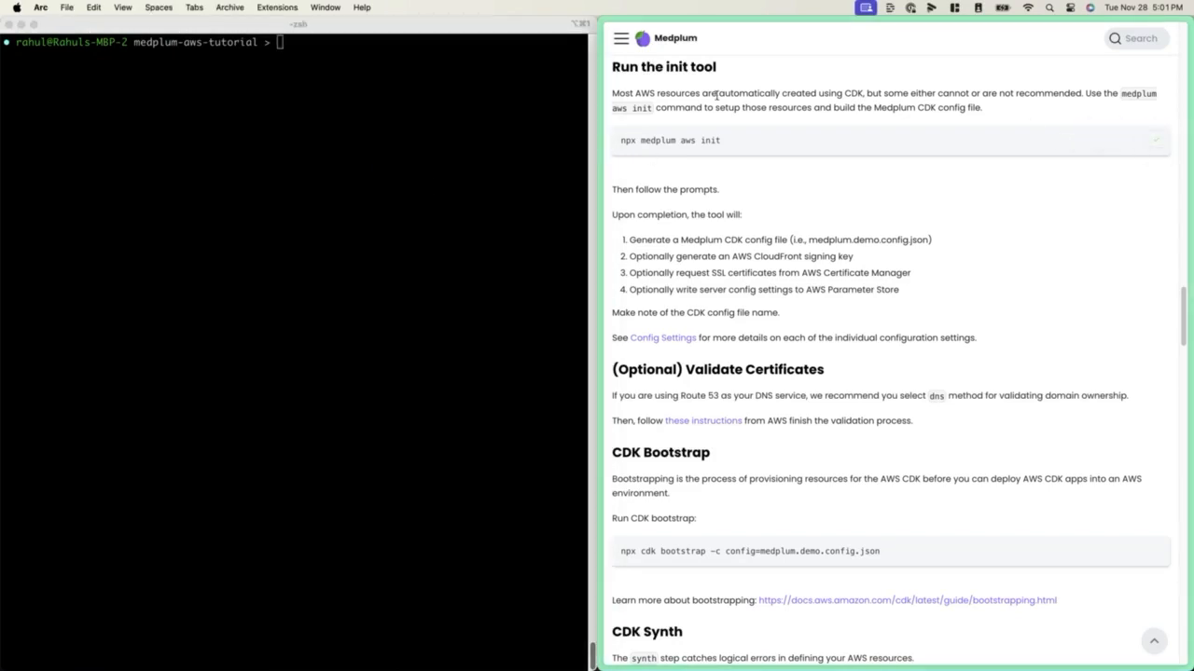
click(395, 165)
key(super+v)
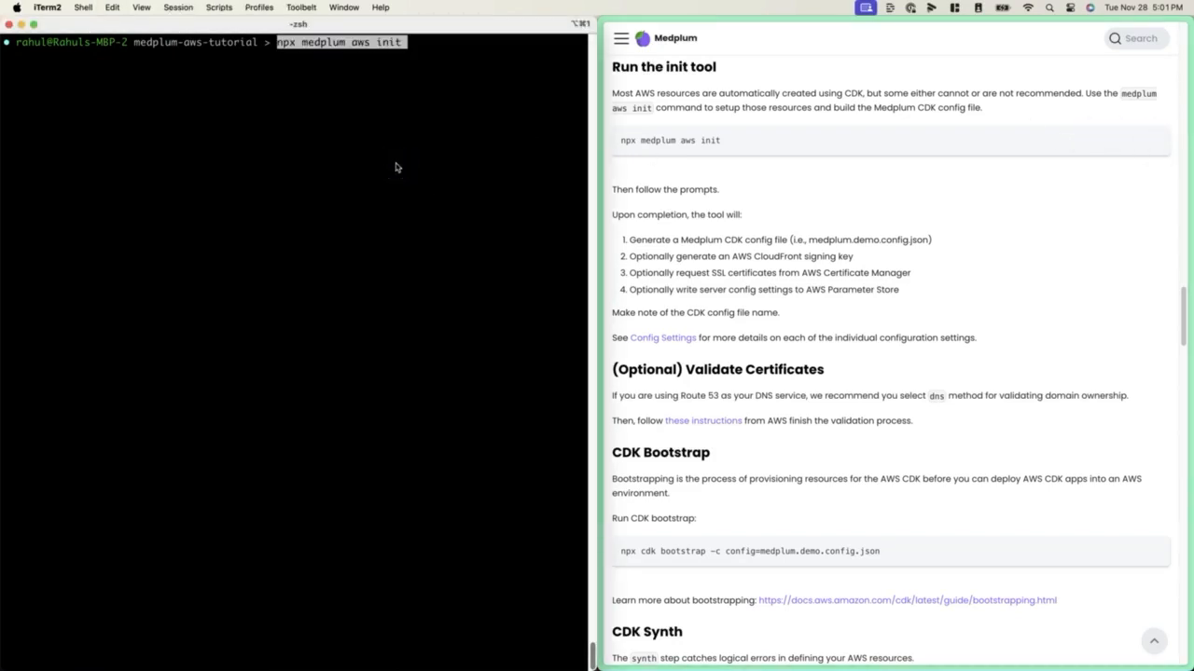
key(Return)
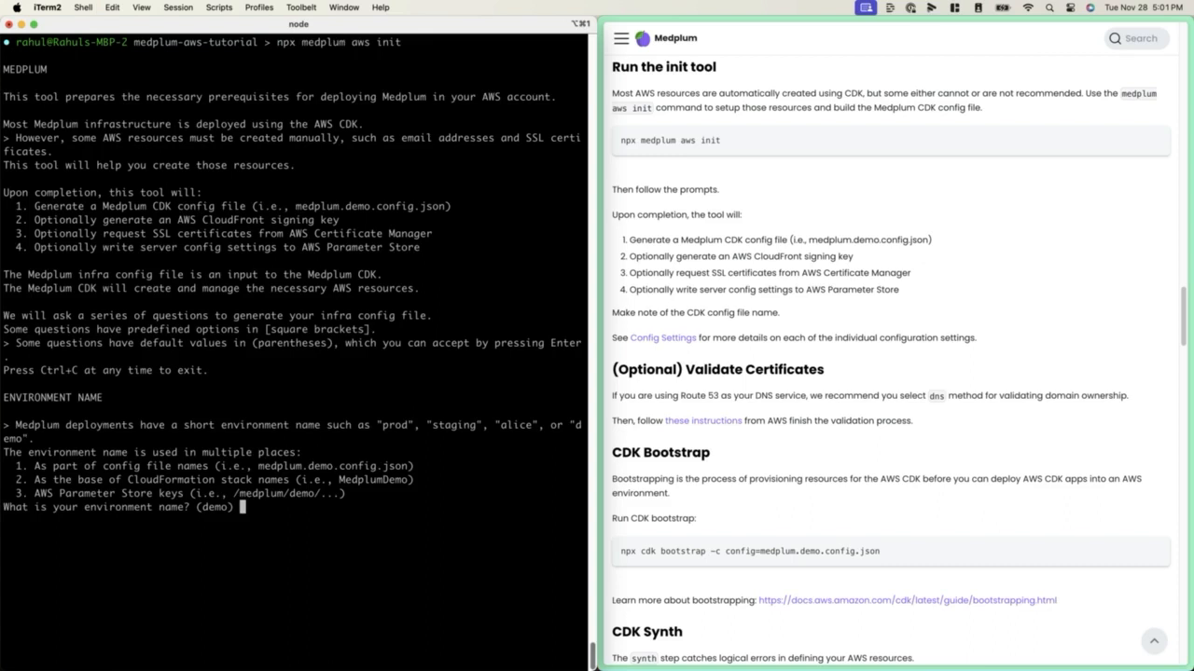
Set the environment name to tutorial and accept the default config file name medplum.tutorial.config.json
text(tutorial)
key(Return)
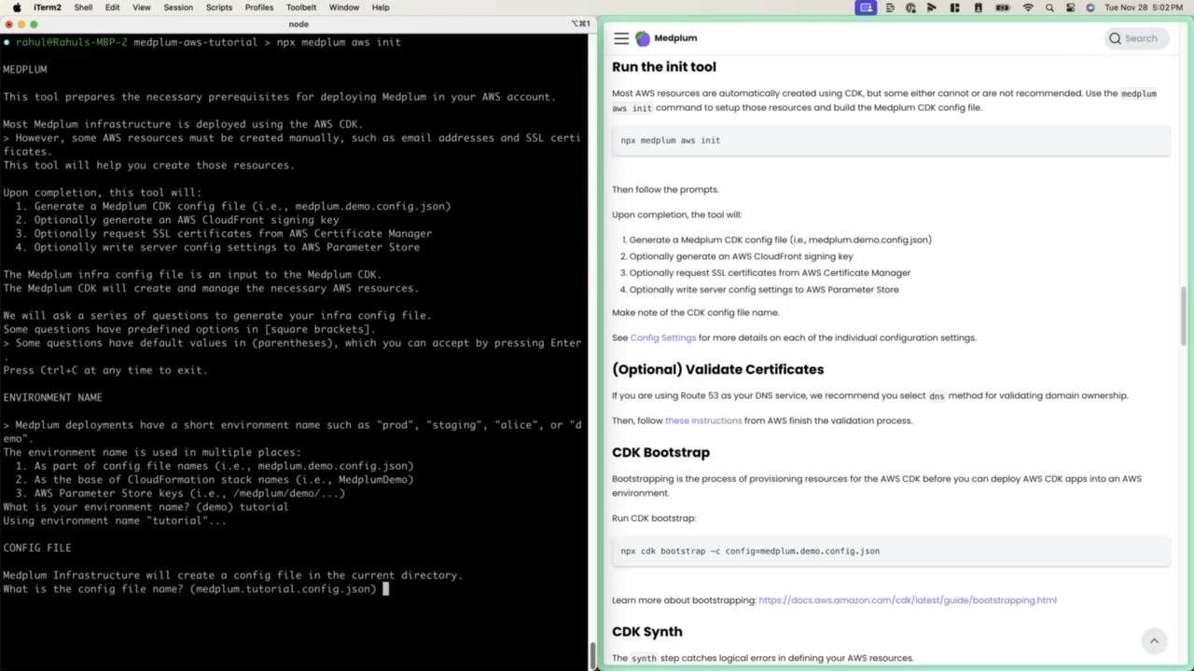
key(ctrl+l)
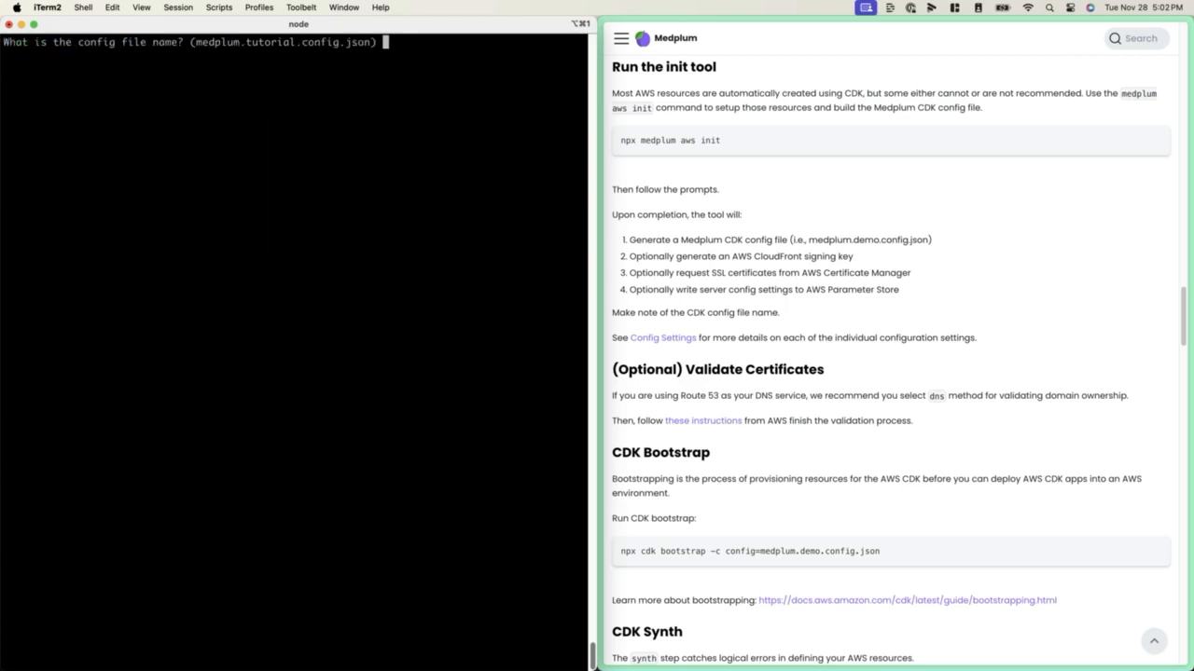
key(Return)
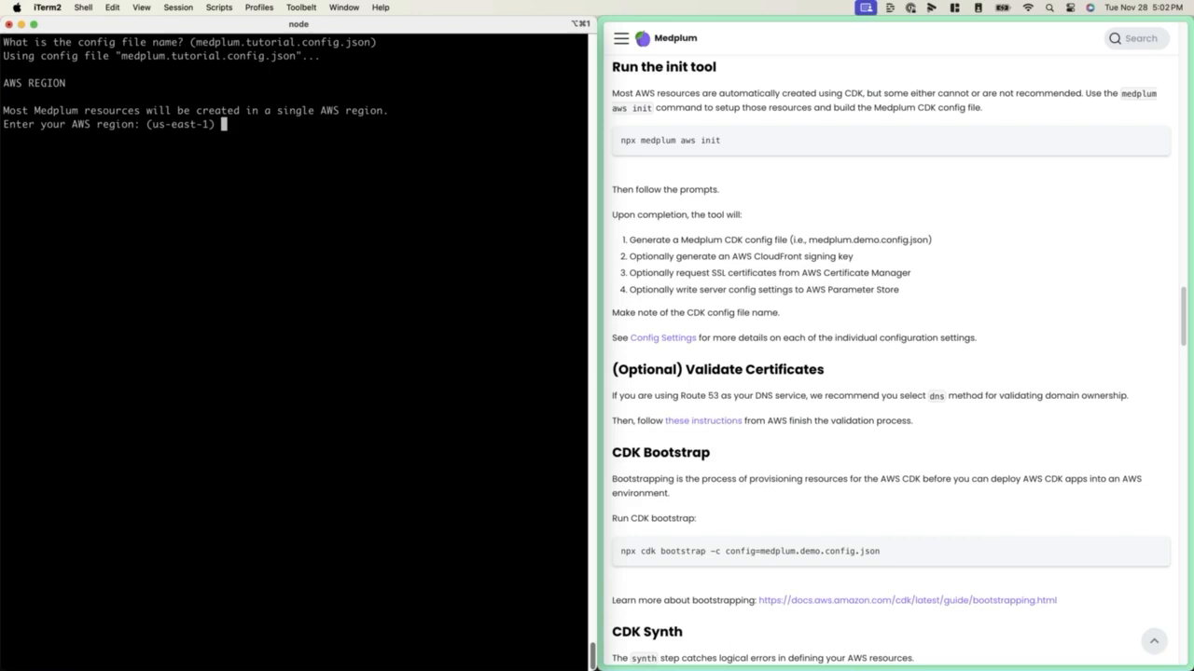
Set the AWS region to eu-west-2 and accept the default AWS account number and CloudFormation stack name MedplumTutorial
text(eu-west-2)
key(Return)
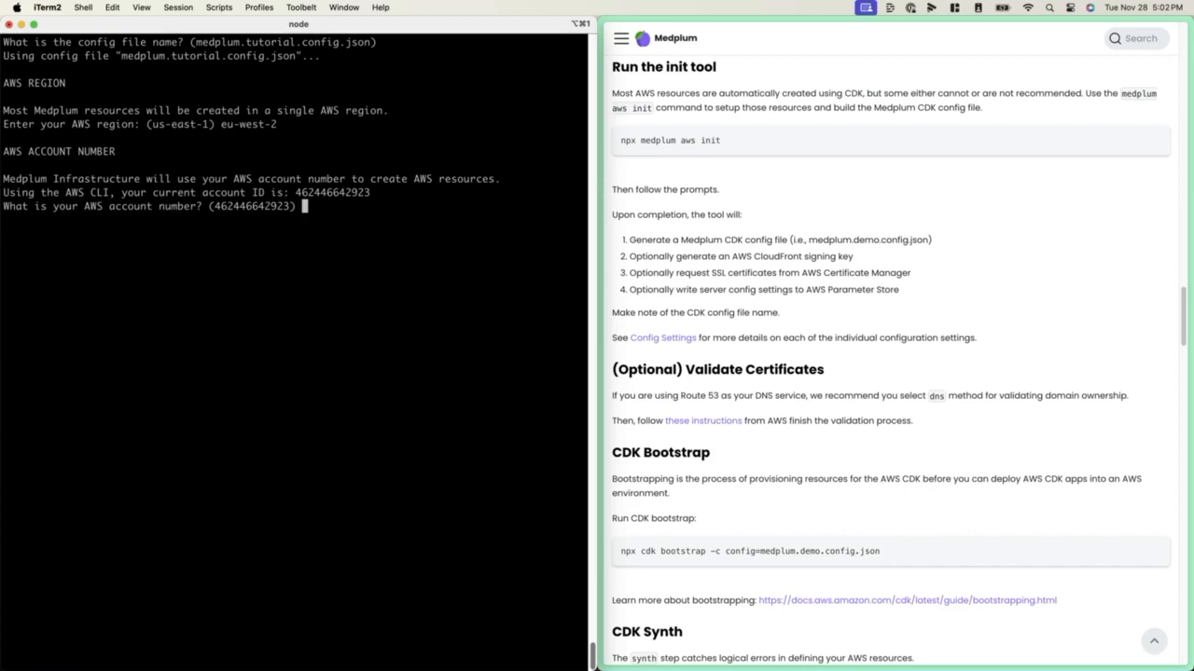
key(Return)
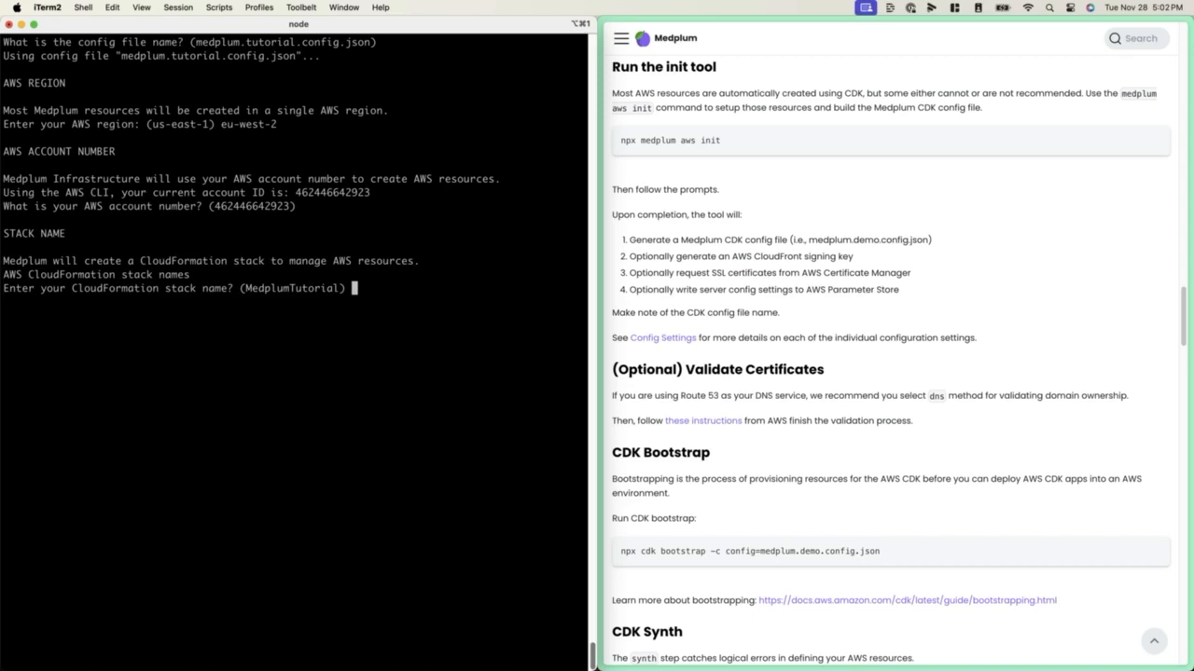
key(Return)
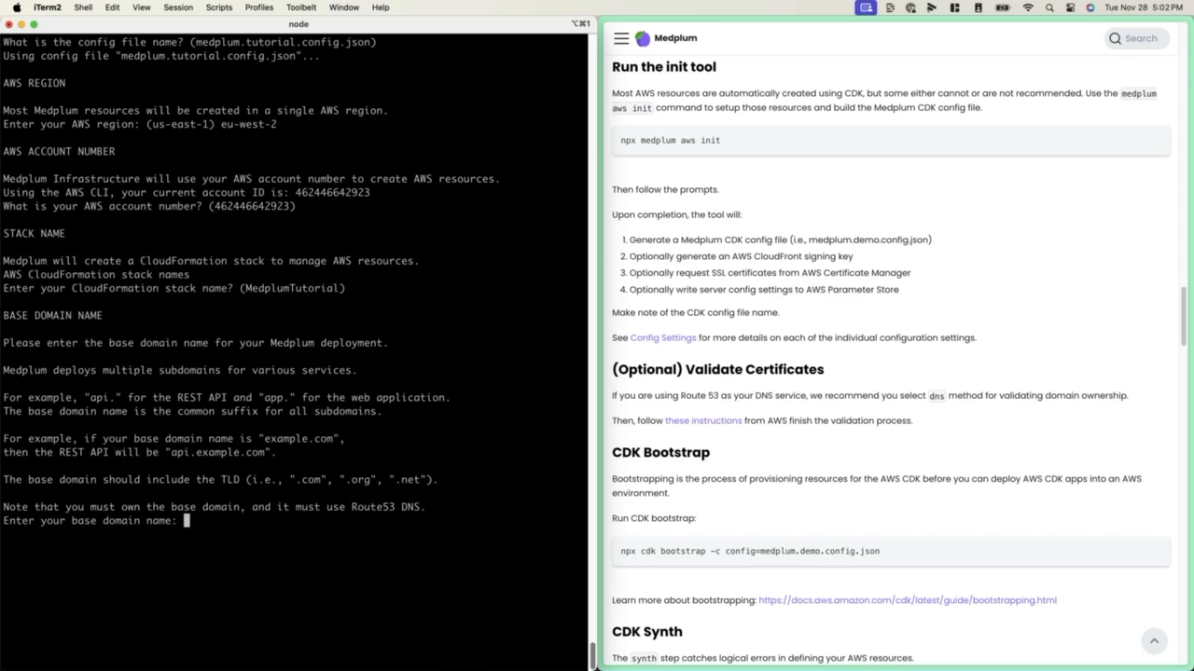
key(super+k)
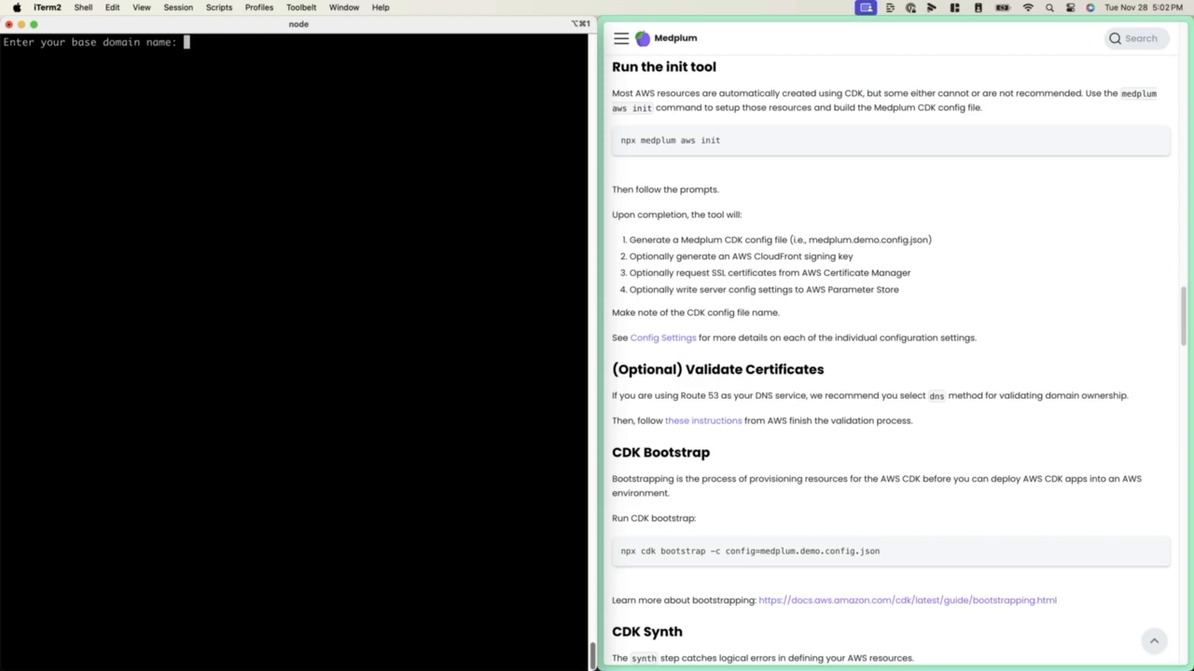
Set the base domain name to foomedical.dev and enter the support email address on that domain
text(foomedical.dev)
key(Return)
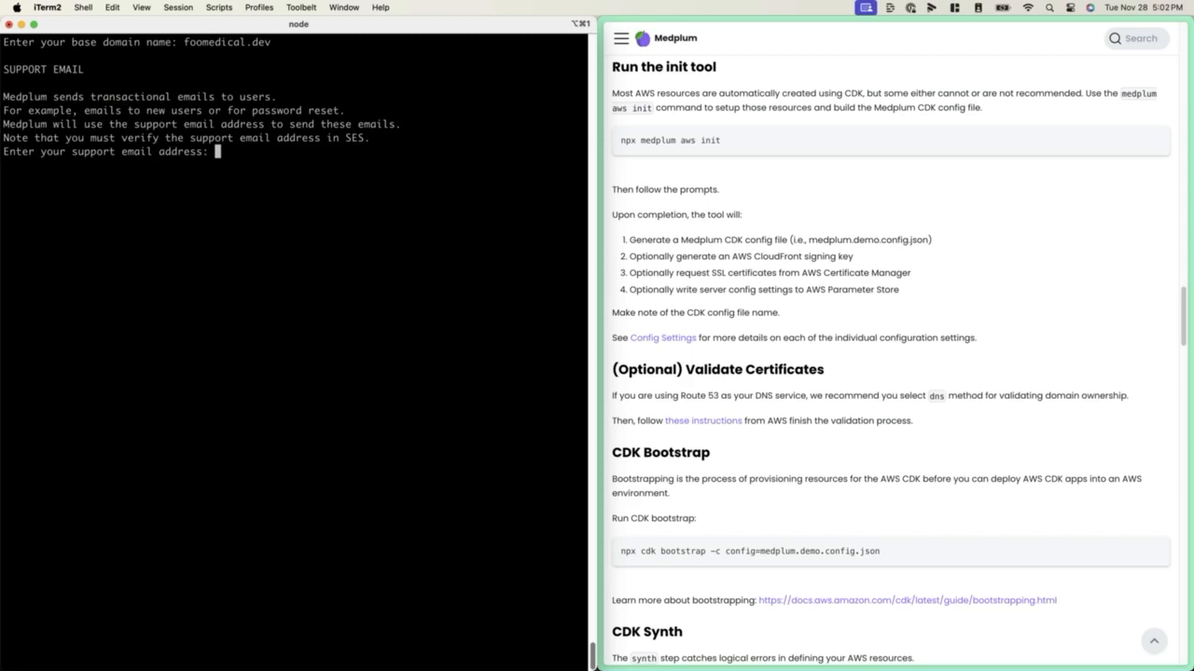
key(Return)
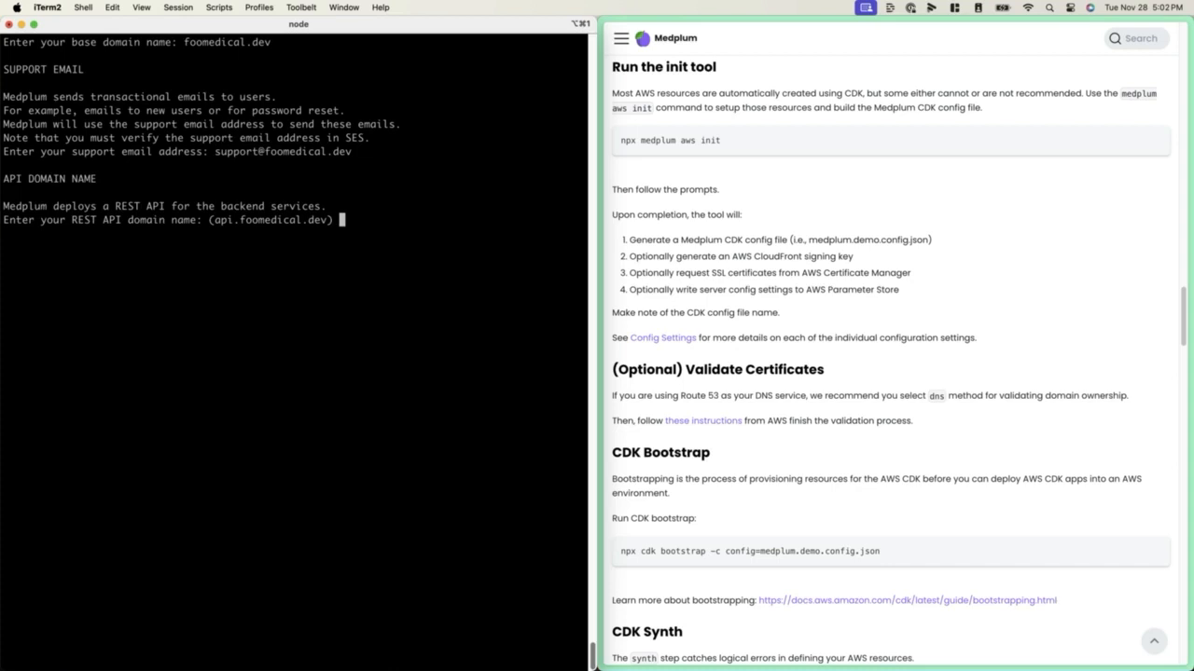
Accept the default REST API domain api.foomedical.dev and web application domain app.foomedical.dev
key(Return)
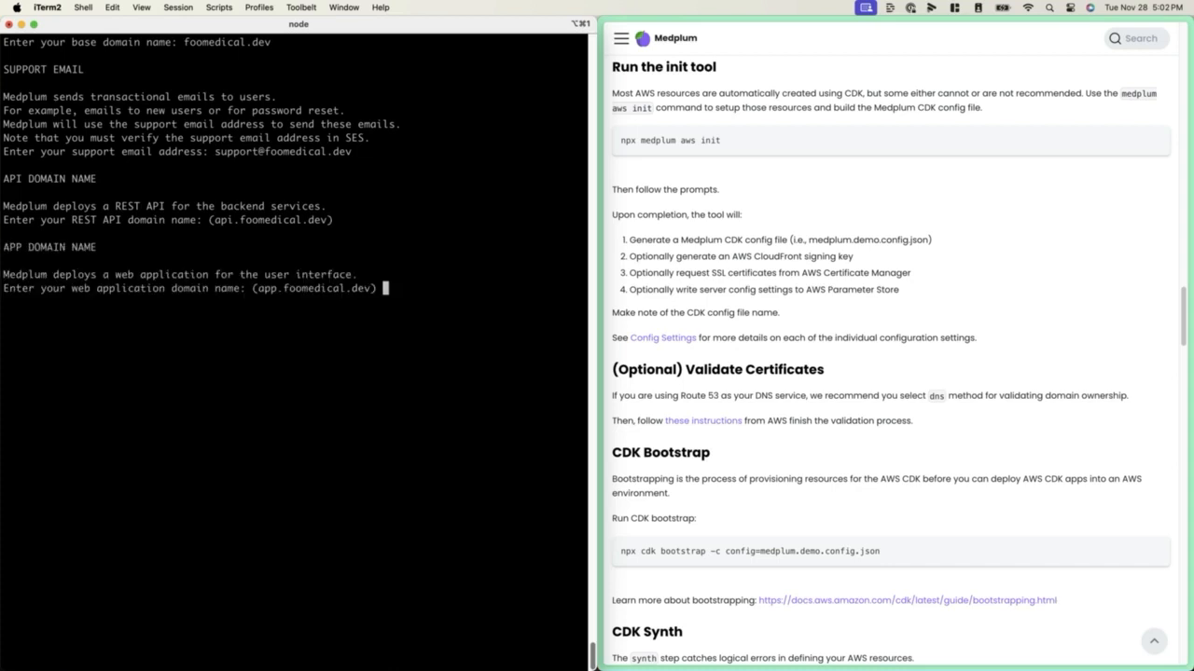
key(Return)
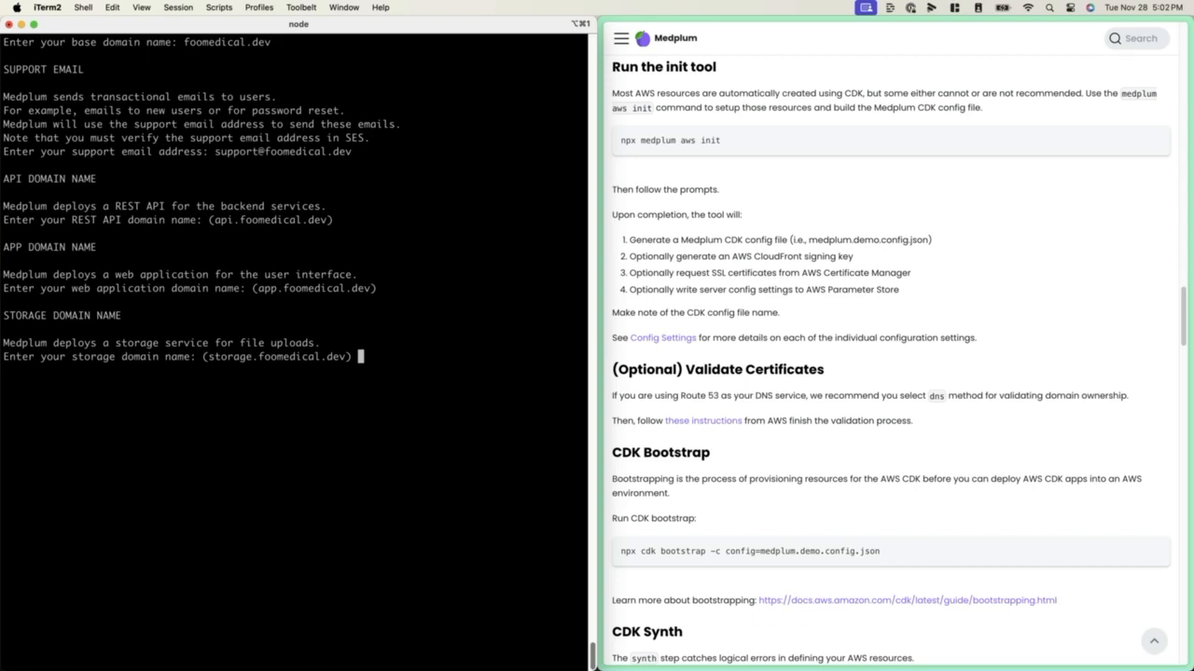
Accept storage.foomedical.dev as both storage domain and storage bucket name, and set the maximum number of availability zones to 2
key(Return)
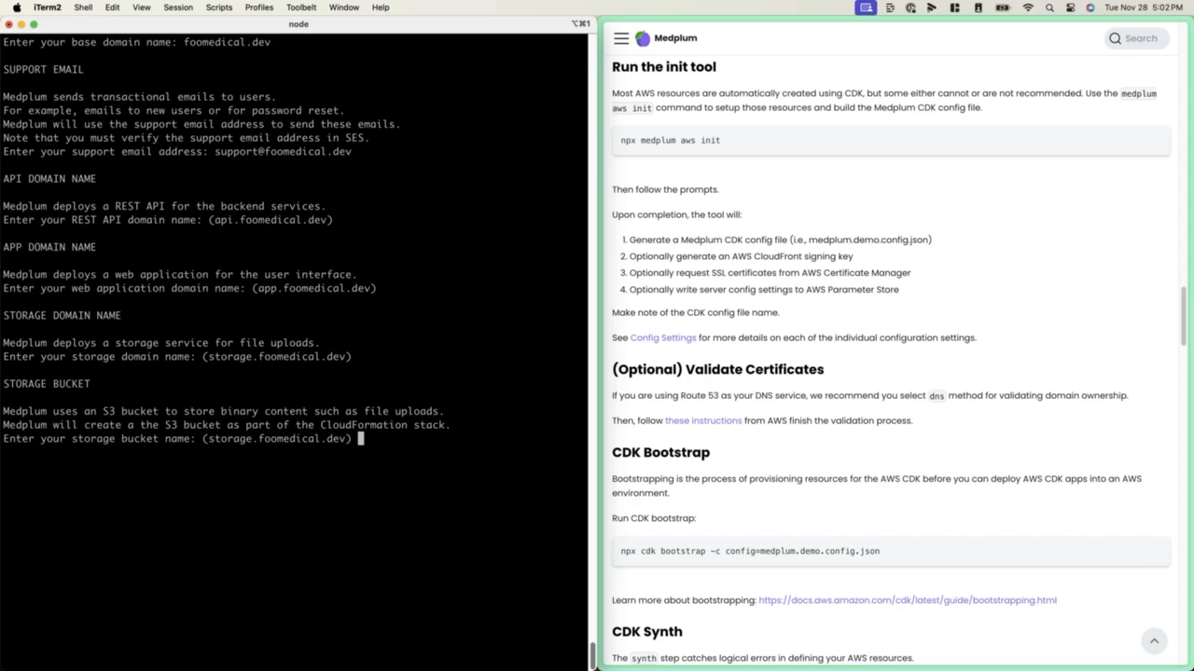
key(Return)
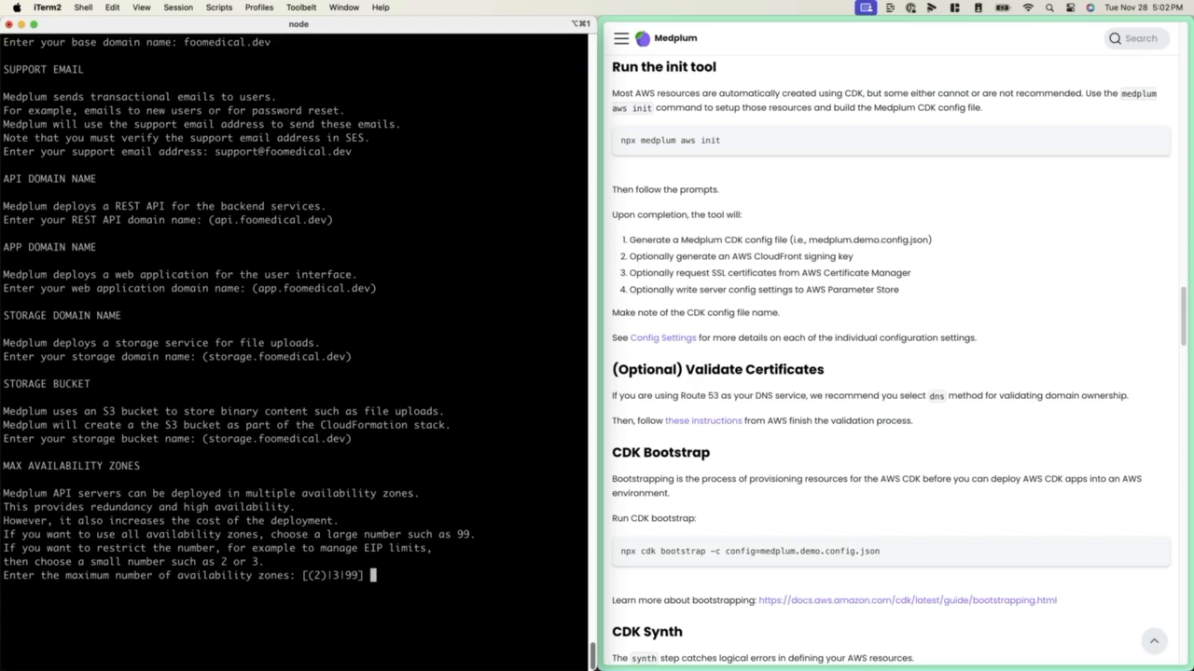
key(ctrl+l)
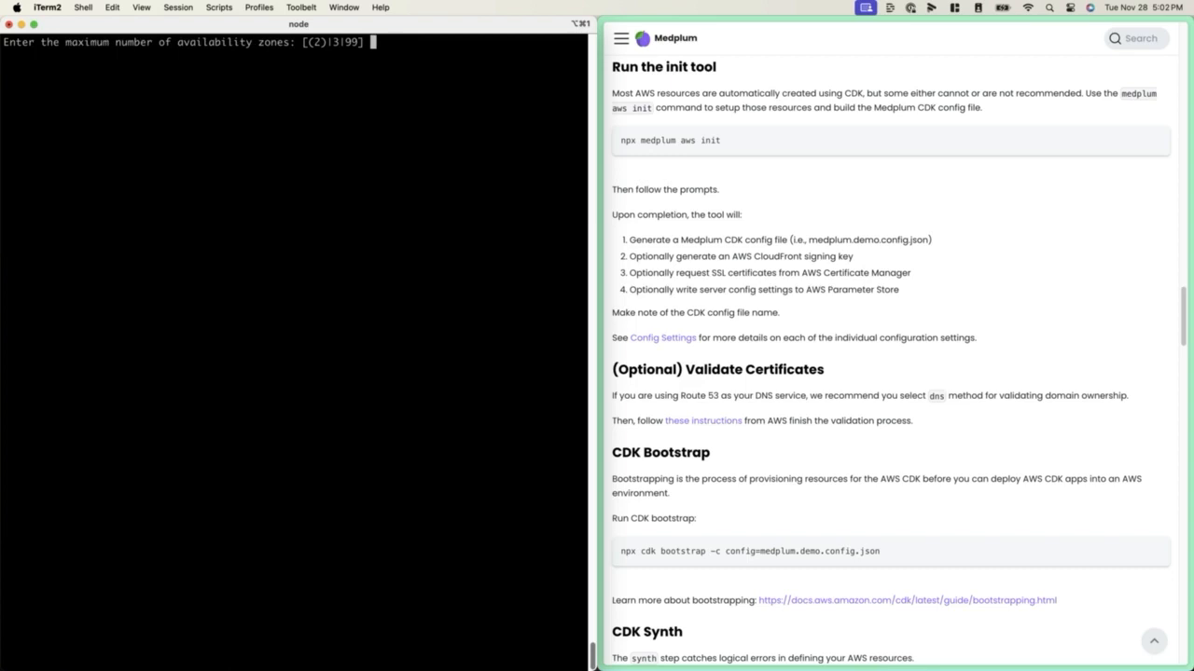
text(2)
key(Return)
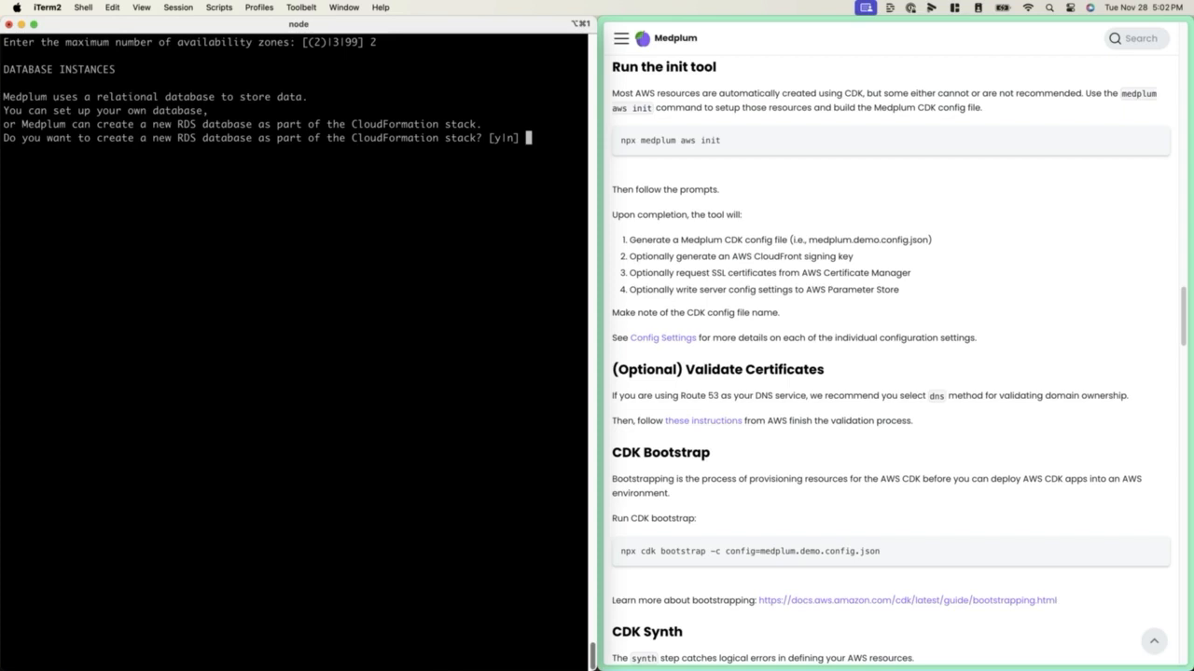
Choose to create a new RDS database as part of the CloudFormation stack with 2 database instances
text(y)
key(Return)
text(2)
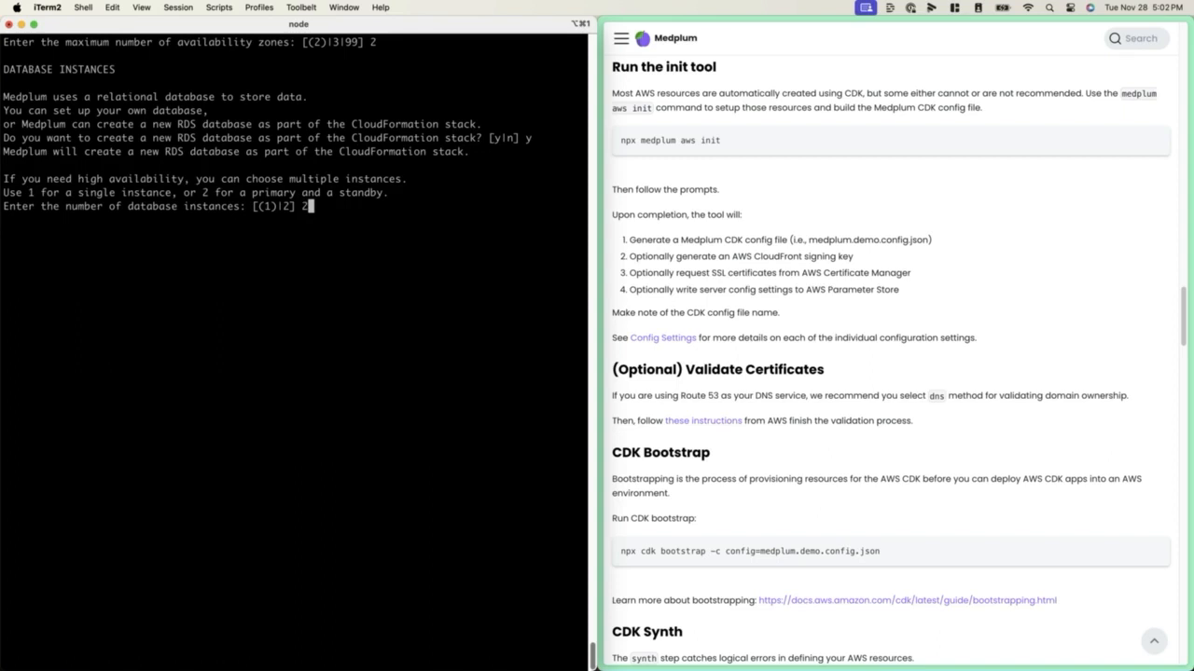
key(Return)
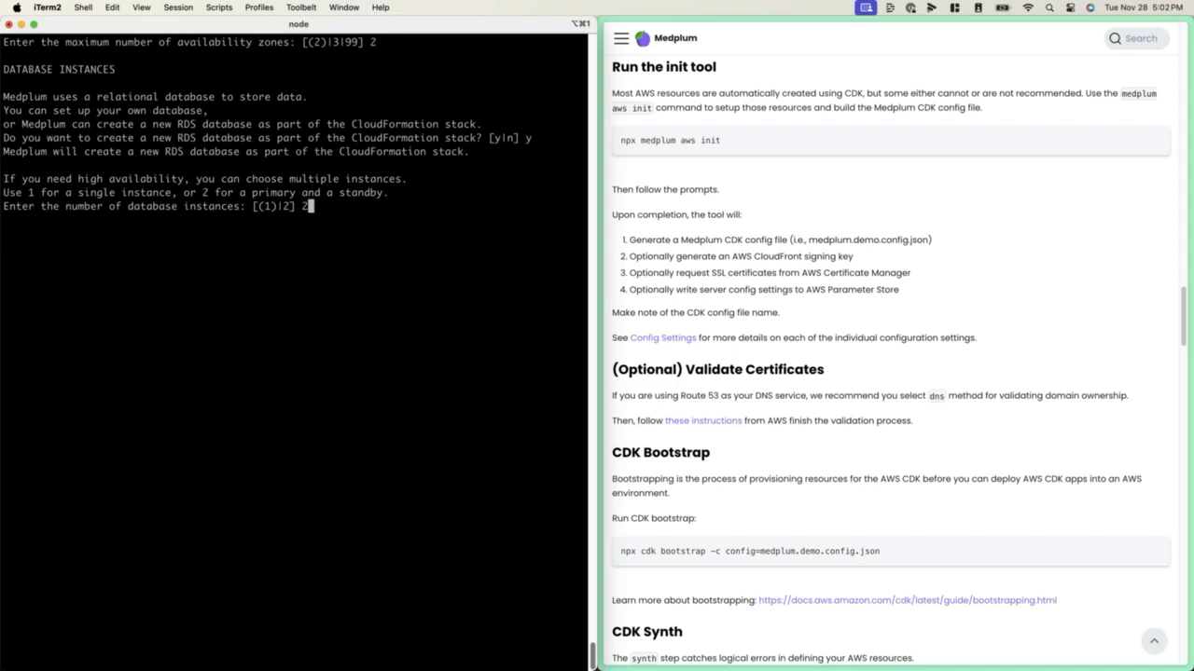
Configure 2 server instances with the default 512 MB memory, 256 CPU units and the server image medplum/medplum-server:latest
key(Return)
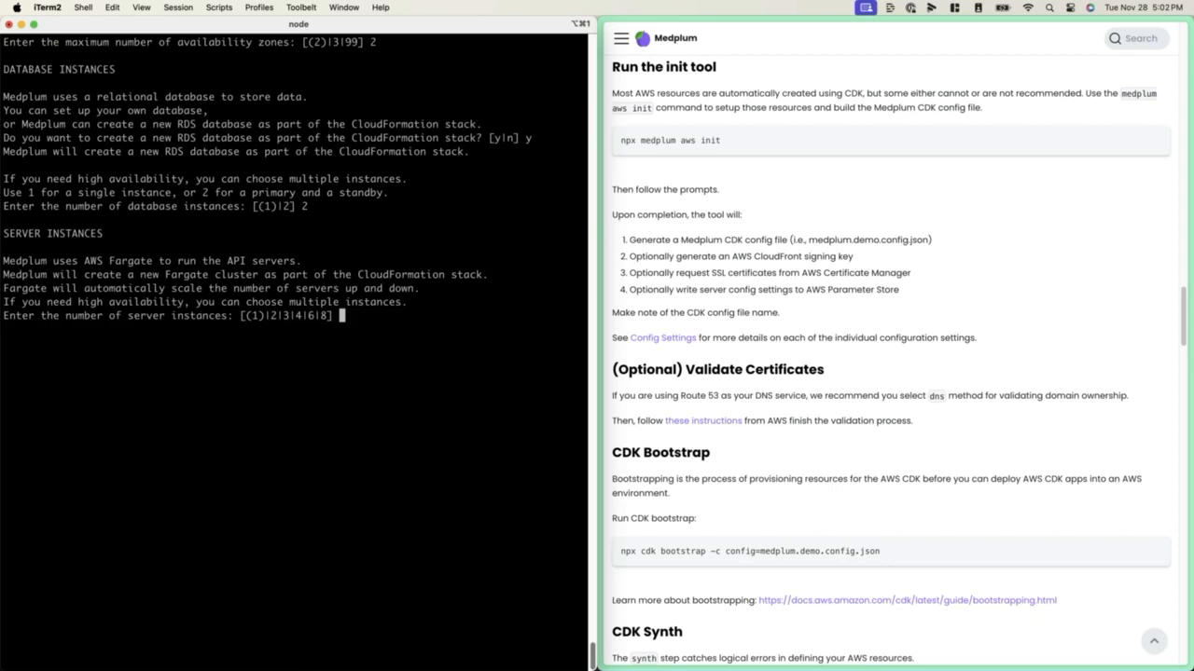
text(2)
key(Return)
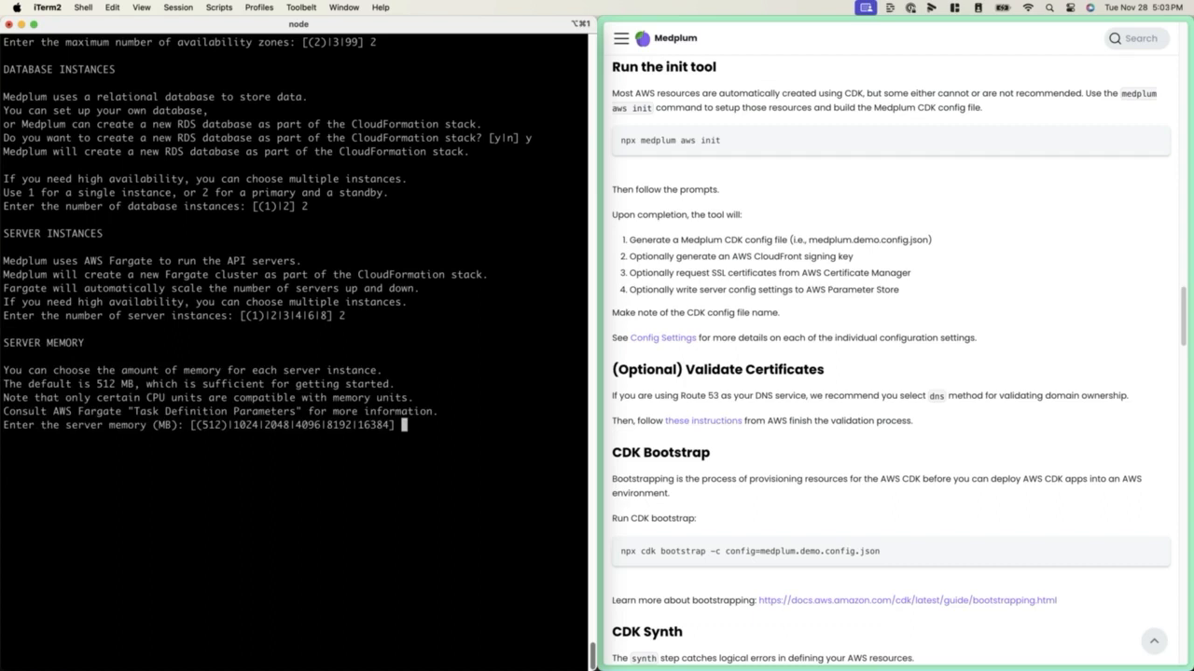
key(Return)
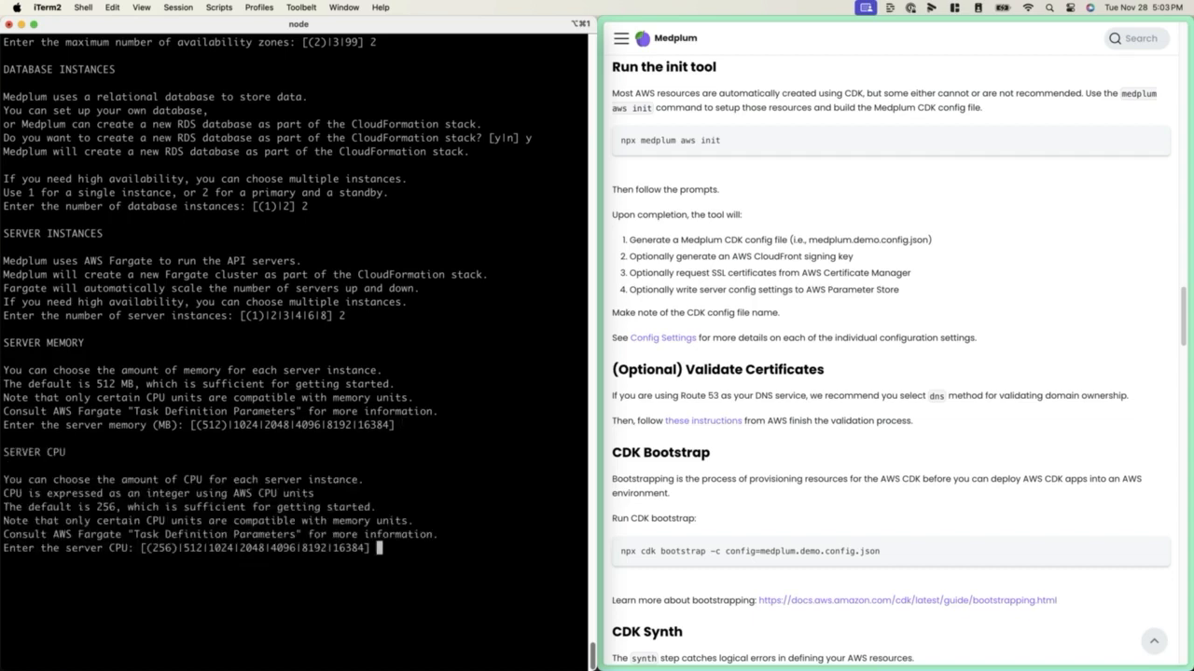
key(Return)
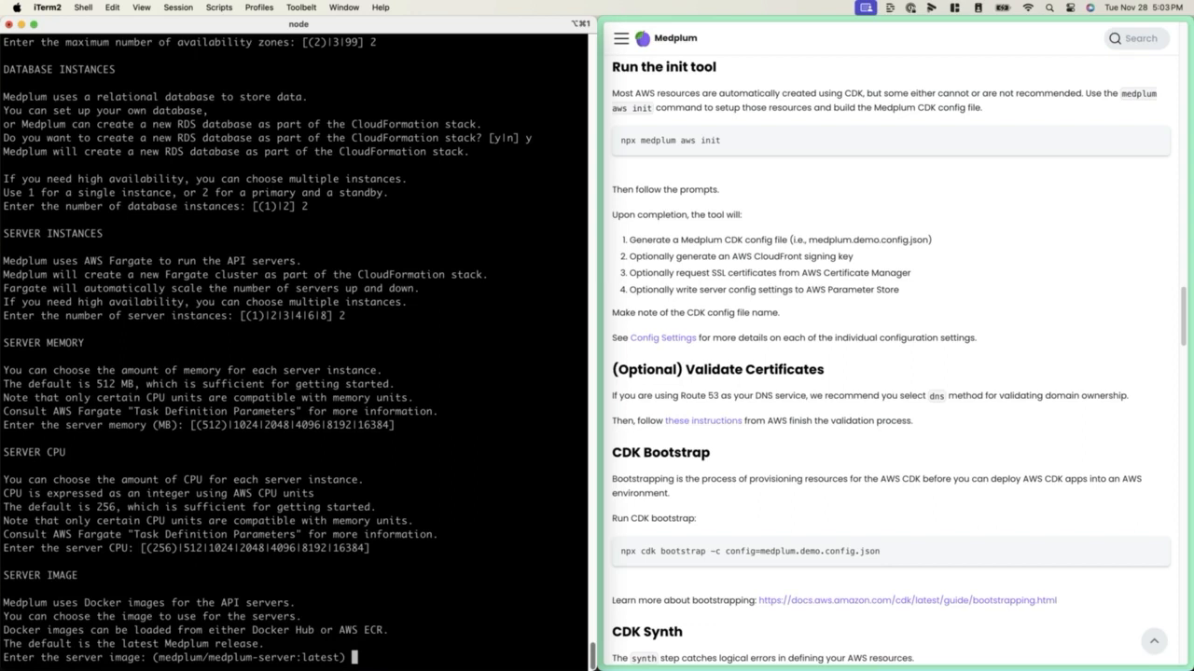
key(ctrl+l)
key(Return)
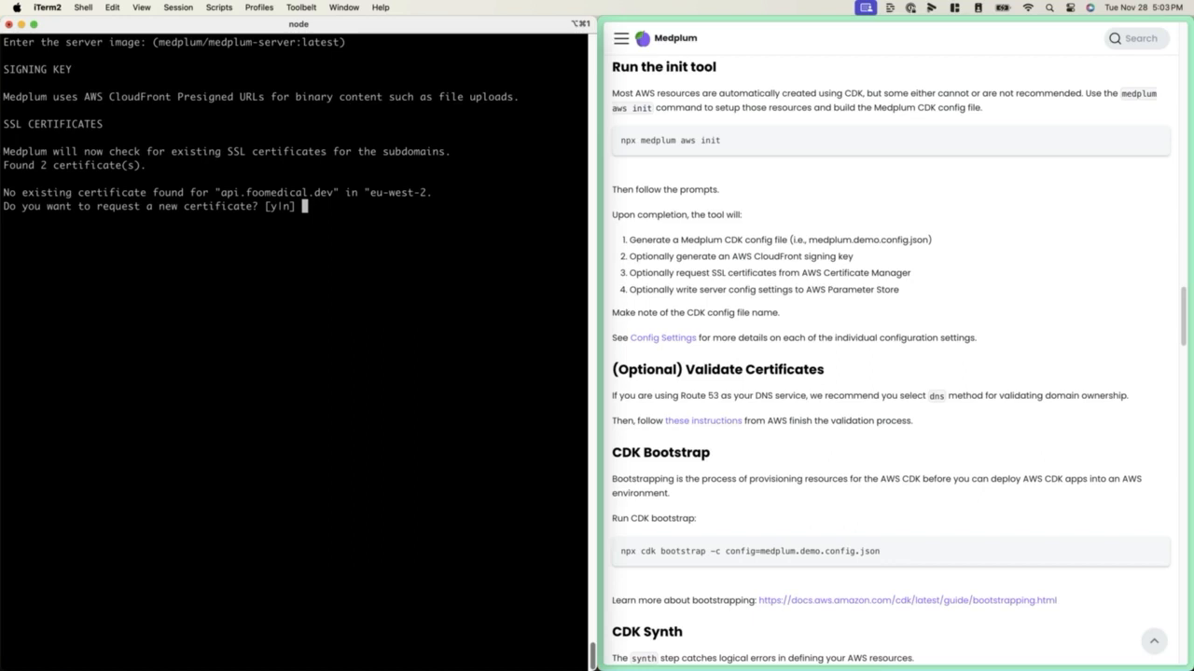
Request a new SSL certificate for api.foomedical.dev in eu-west-2 using dns validation
text(y)
key(Return)
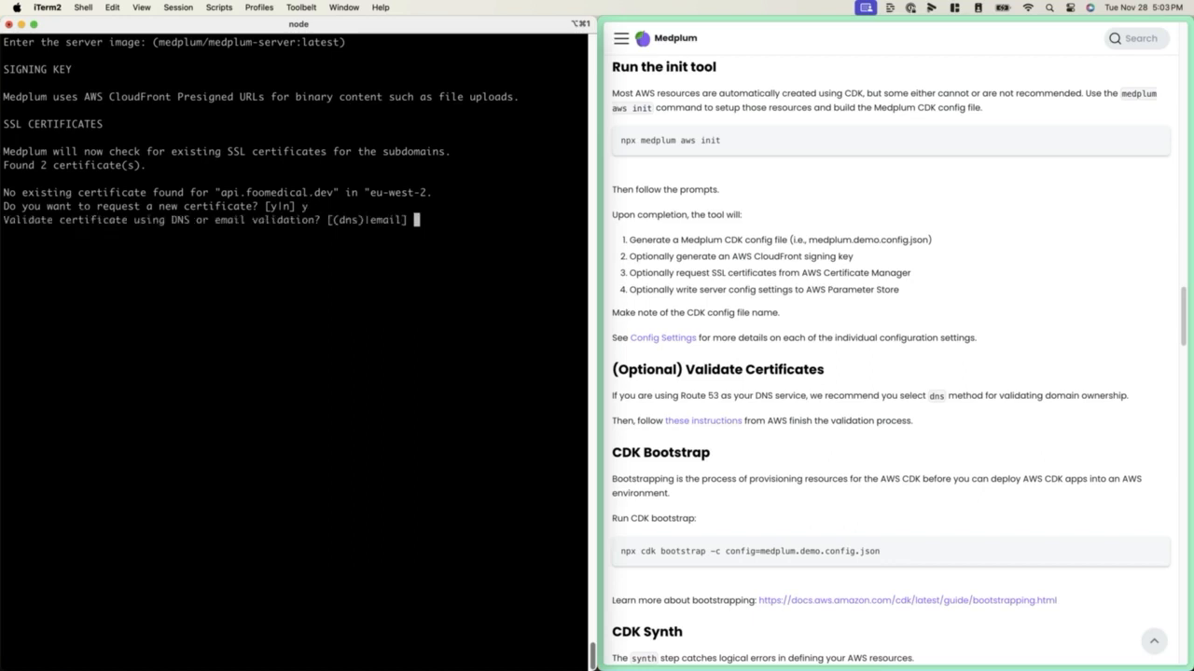
text(dns)
key(Return)
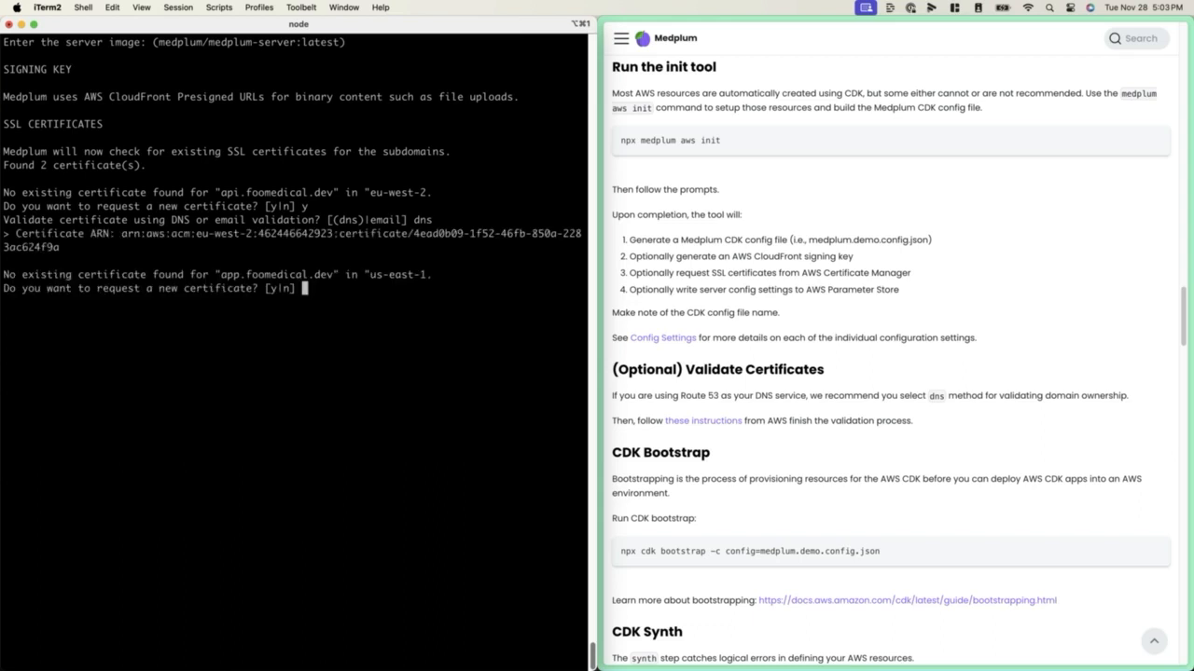
Request new SSL certificates for app.foomedical.dev and storage.foomedical.dev in us-east-1, both using dns validation
text(y)
key(Return)
text(dns)
key(Return)
text(y)
key(Return)
text(dns)
key(Return)
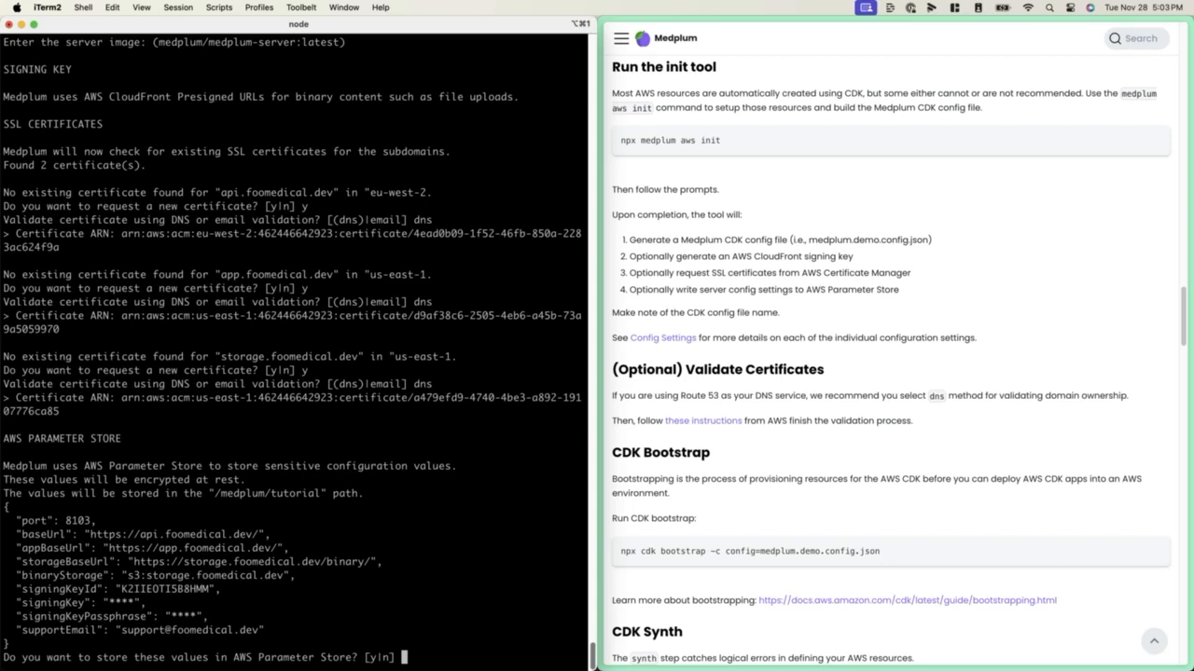
Clear the terminal and agree to store the server configuration values in AWS Parameter Store
key(super+k)
text(y)
key(Return)
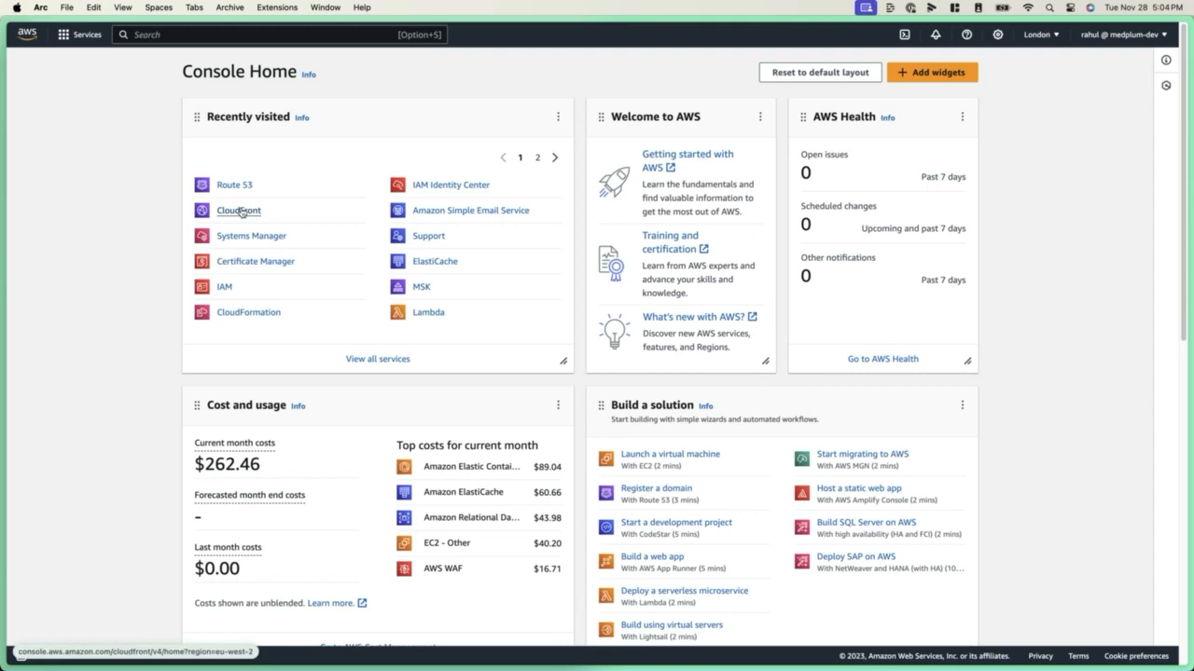
In the AWS console, open Systems Manager's Parameter Store and check the decrypted value of /medplum/tutorial/baseUrl
click(247, 239)
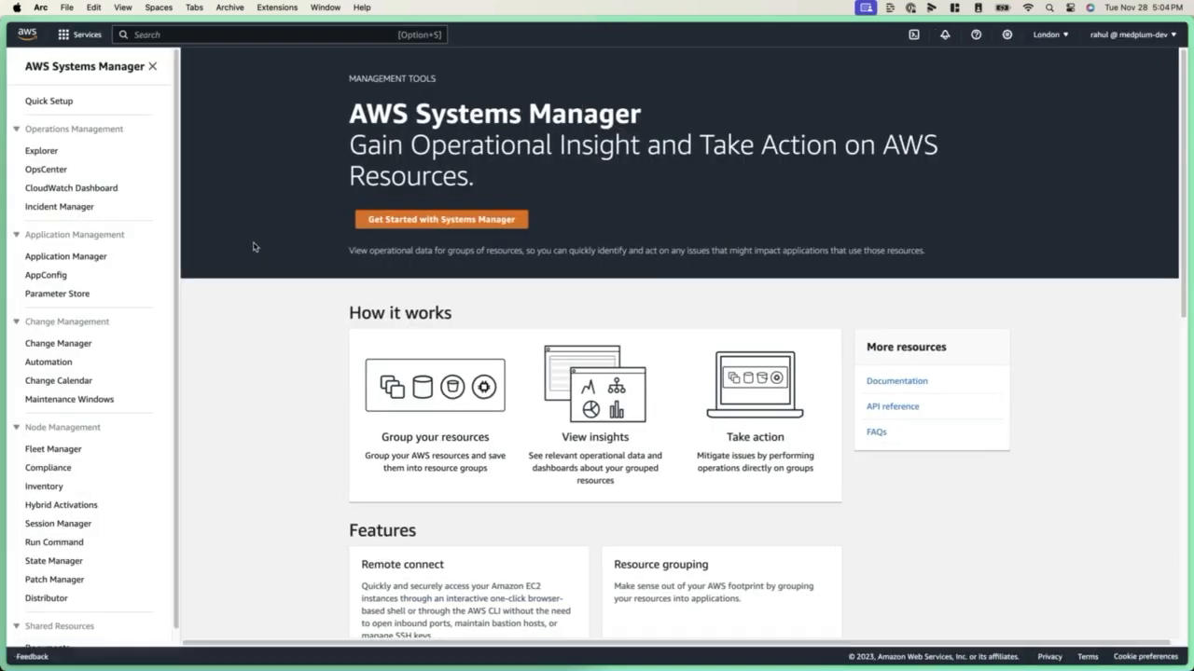
click(73, 292)
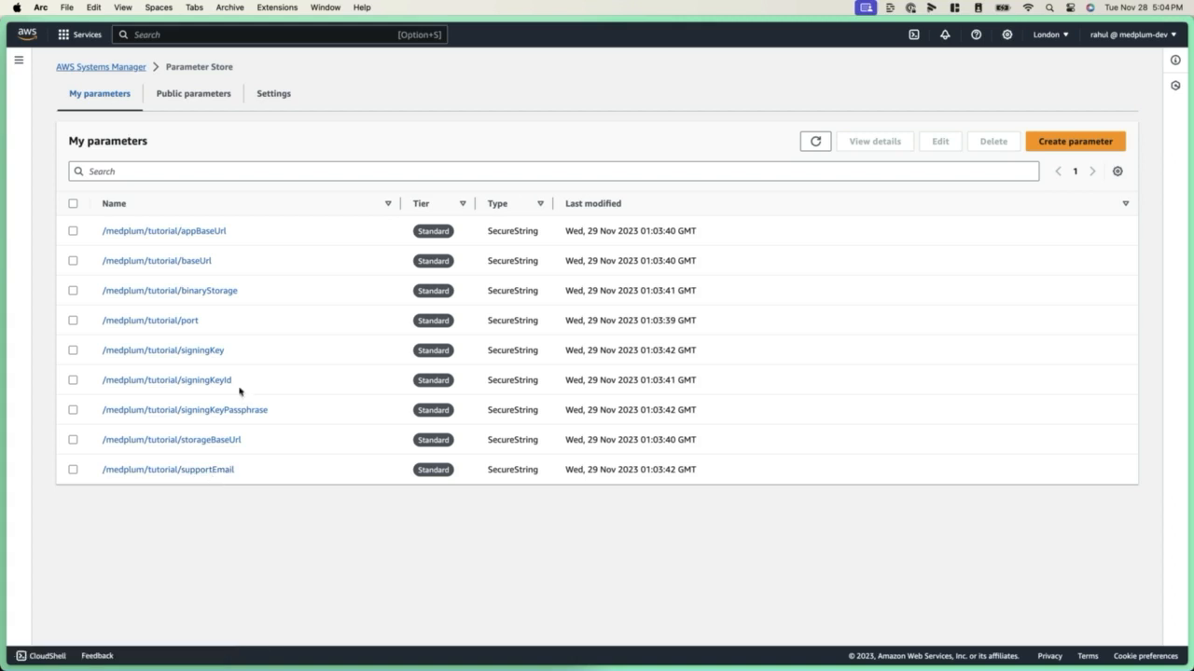
click(192, 263)
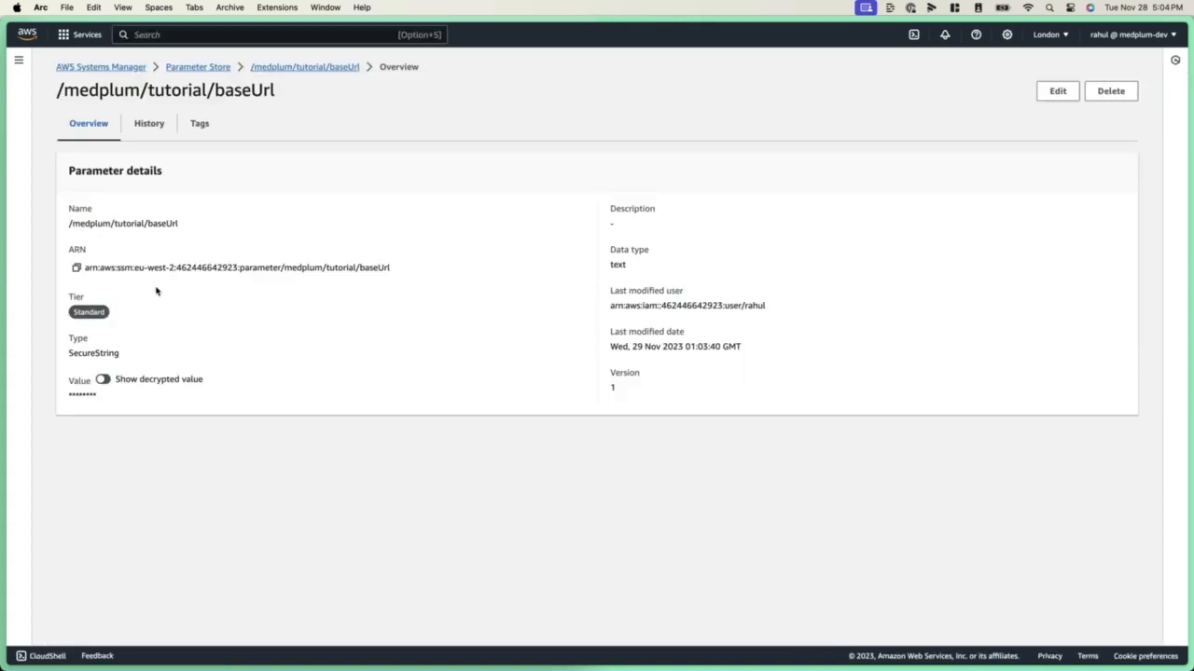
click(103, 380)
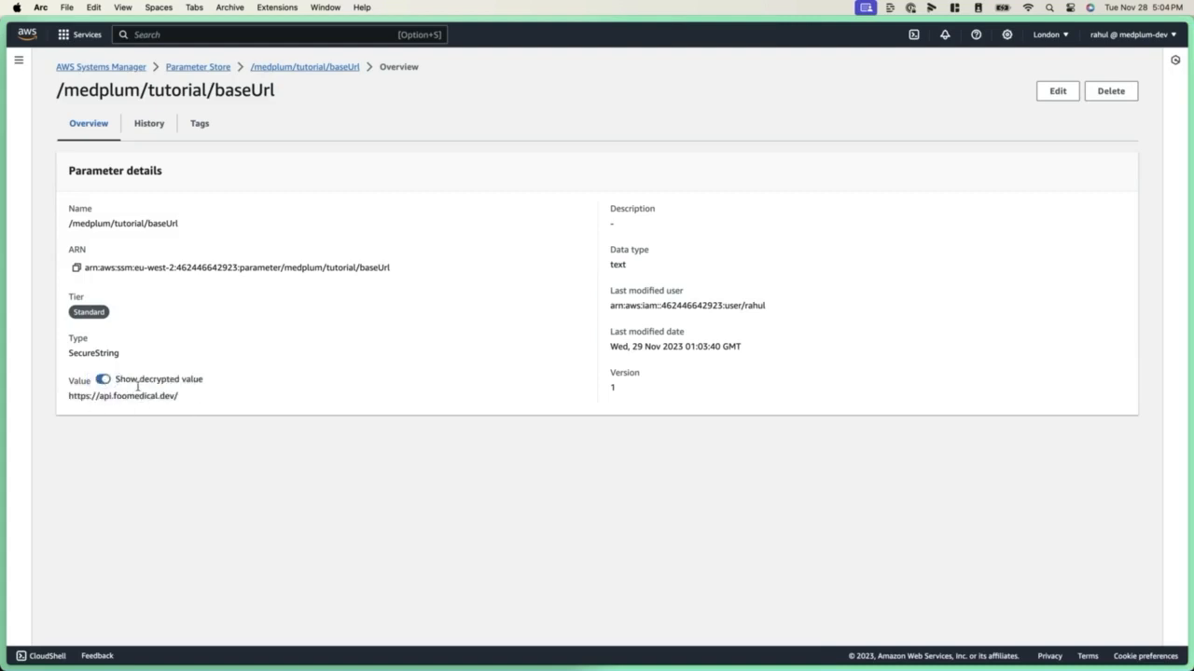
click(104, 379)
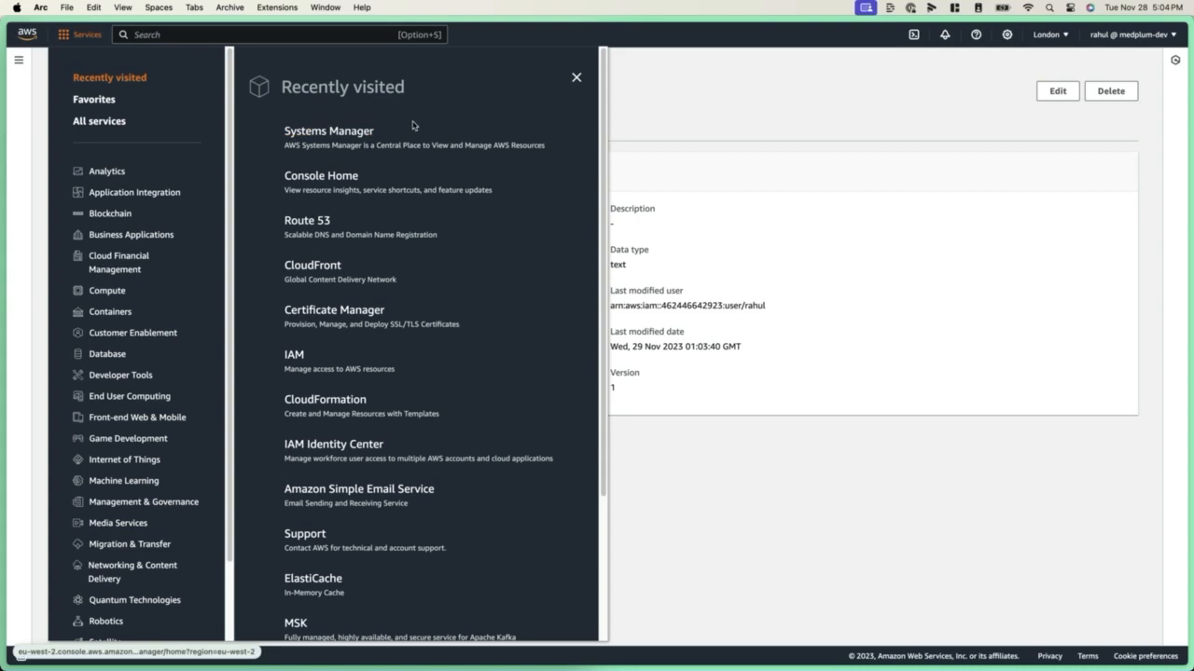
Open CloudFront in the AWS console and view its list of public keys
click(320, 267)
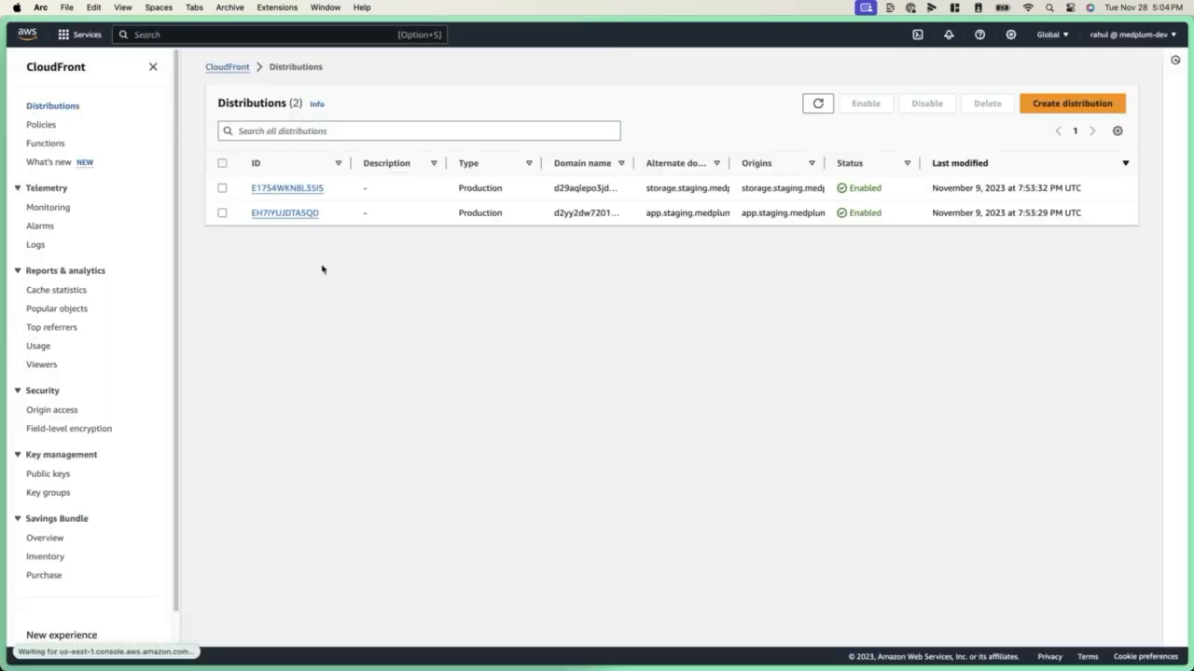
click(51, 474)
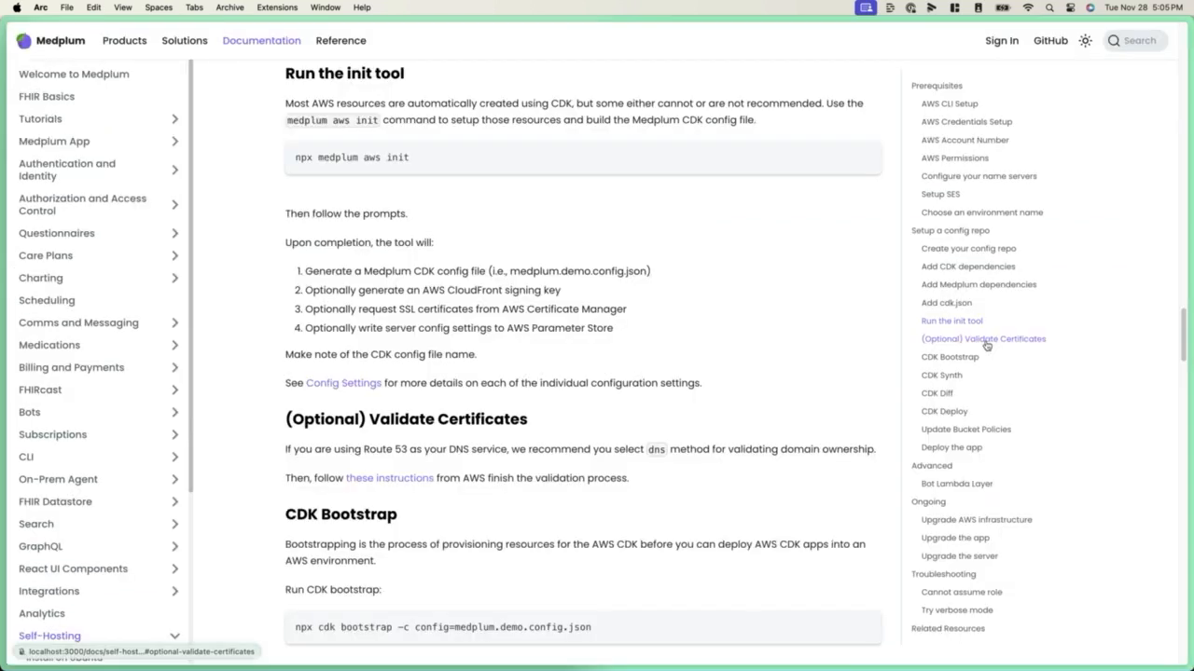
From the Validate Certificates section of the Medplum docs, open the AWS instructions for DNS validation
click(986, 341)
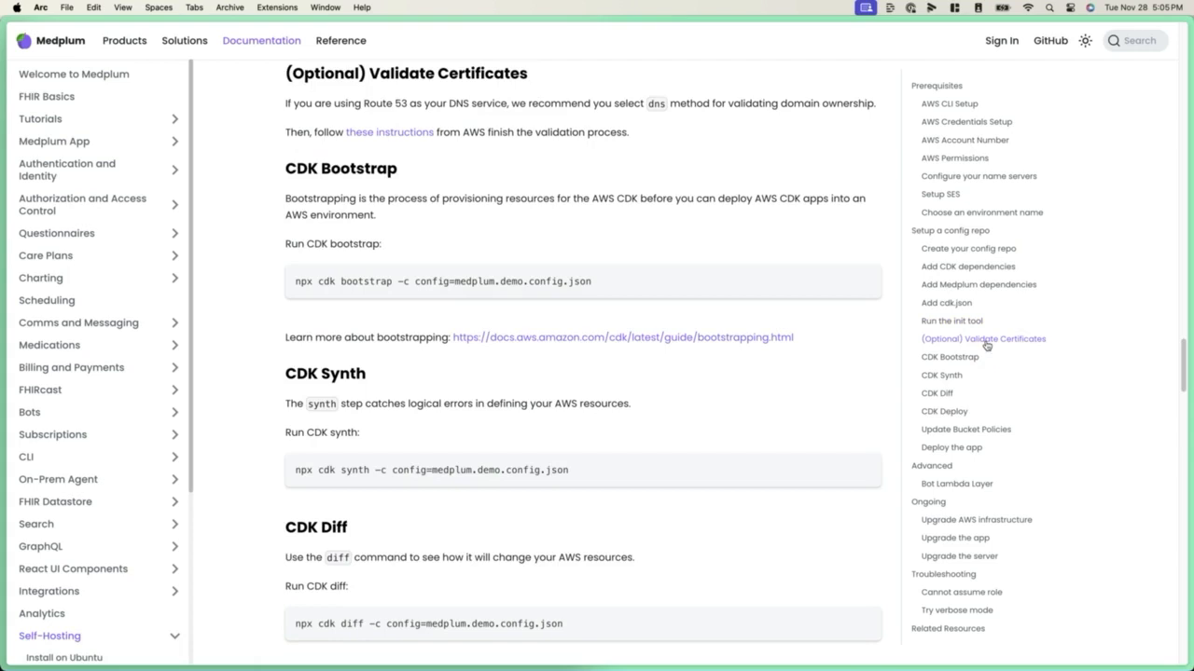
click(365, 141)
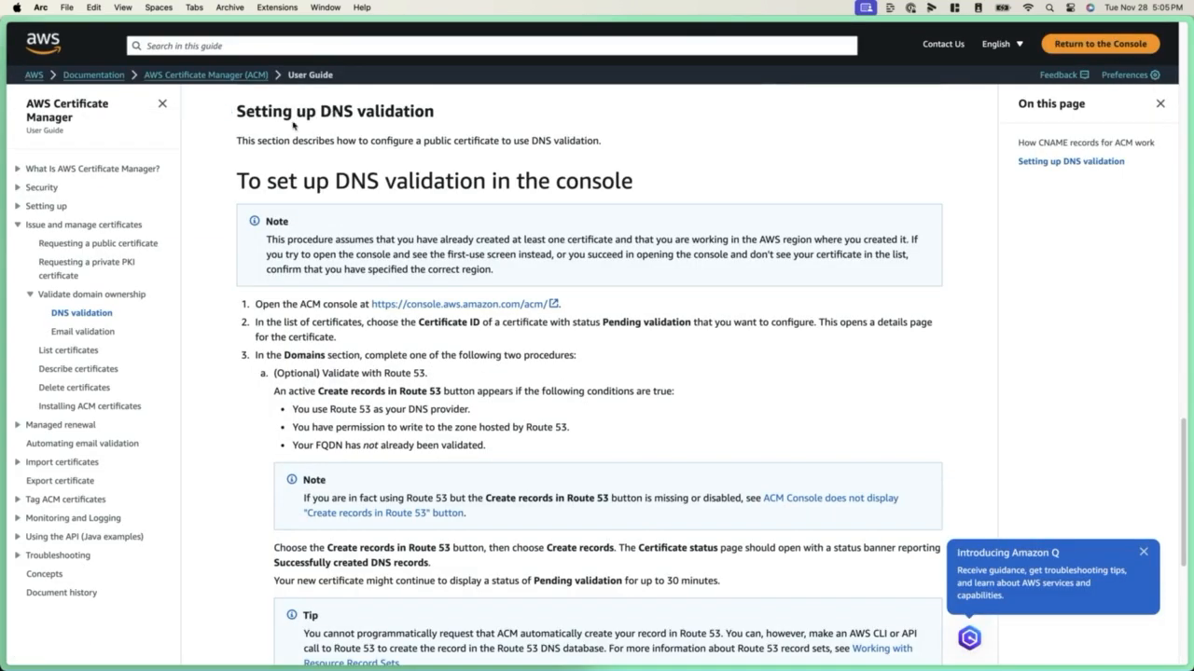
Return to the AWS console and review the Certificate Manager certificates in the London and US East (N. Virginia) regions
mouse_move(5, 209)
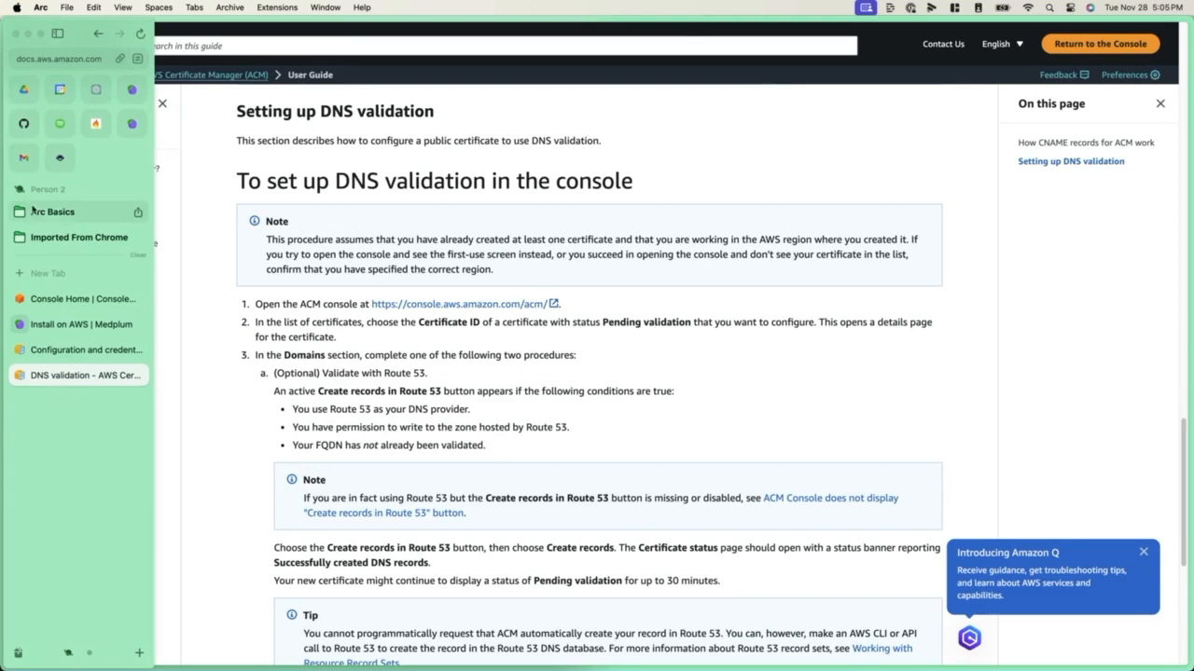
click(98, 300)
click(259, 188)
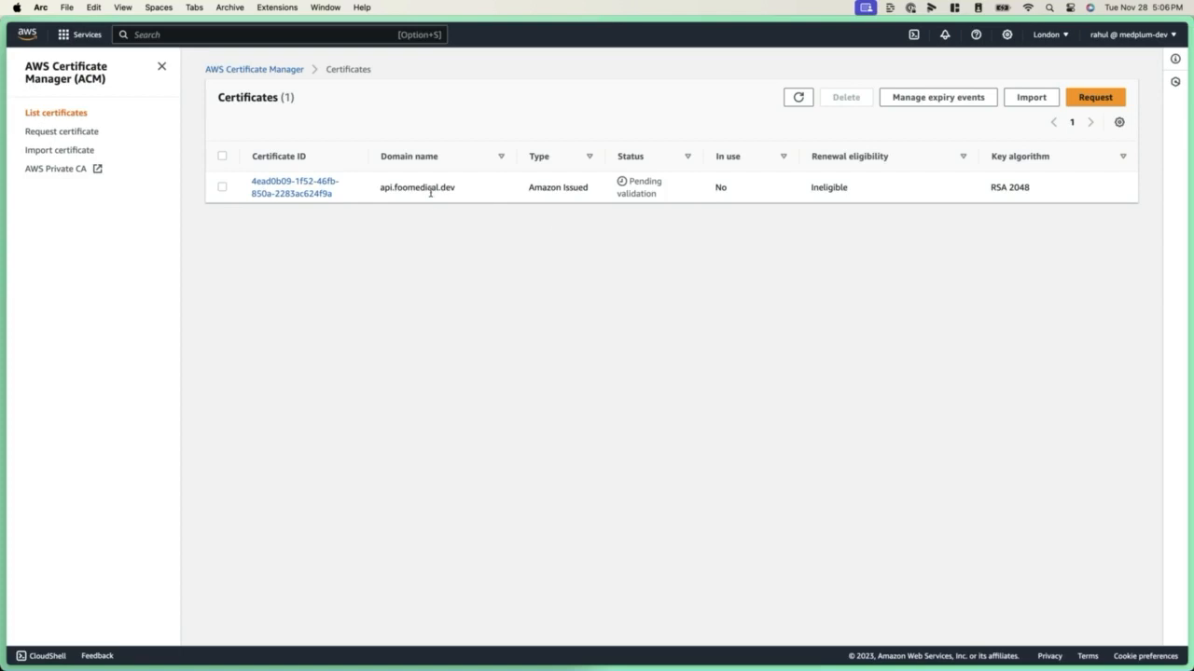
click(1058, 34)
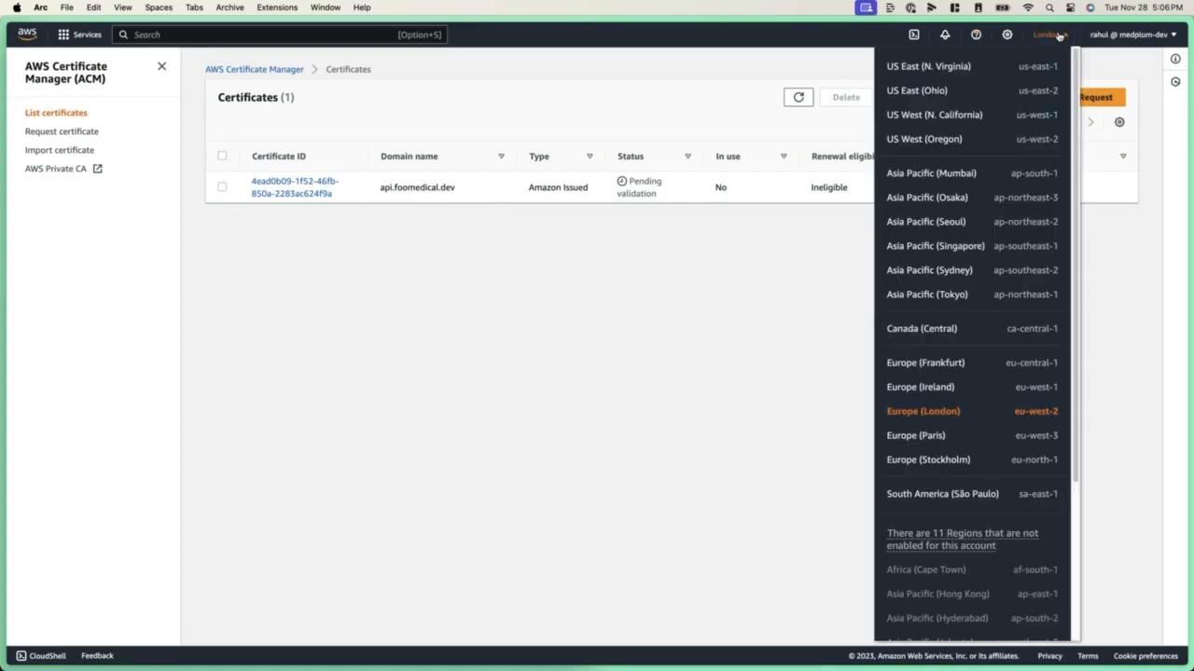
click(942, 67)
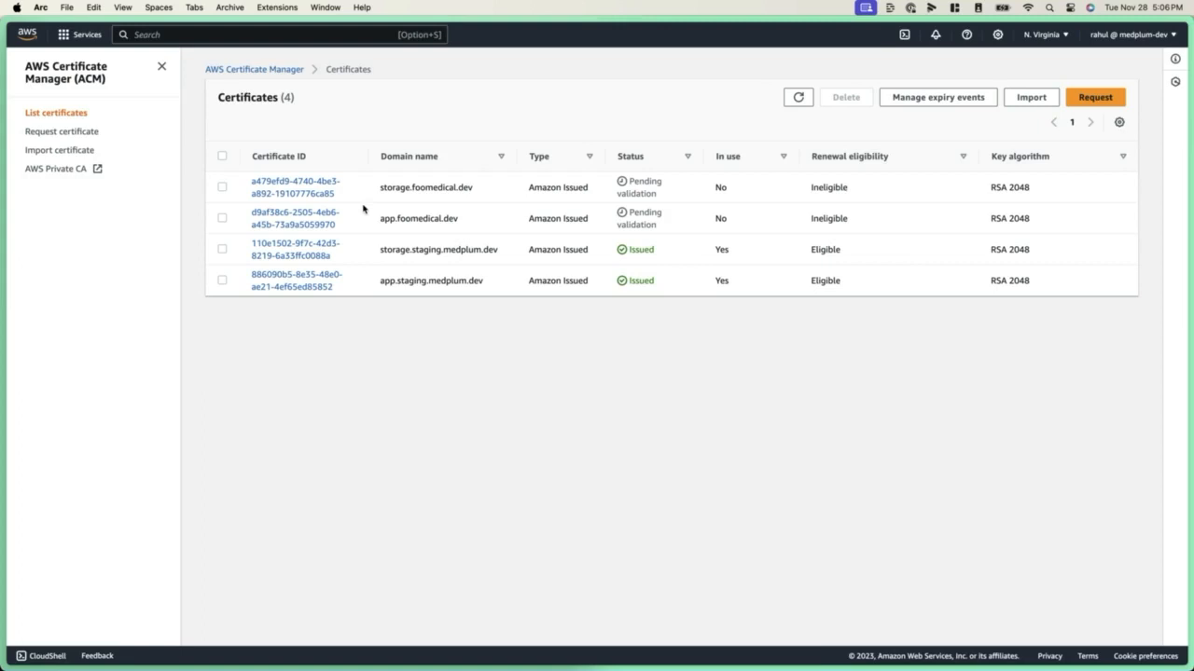
Switch to the Europe (London) region and create the Route 53 DNS validation records for the api.foomedical.dev certificate
click(1031, 35)
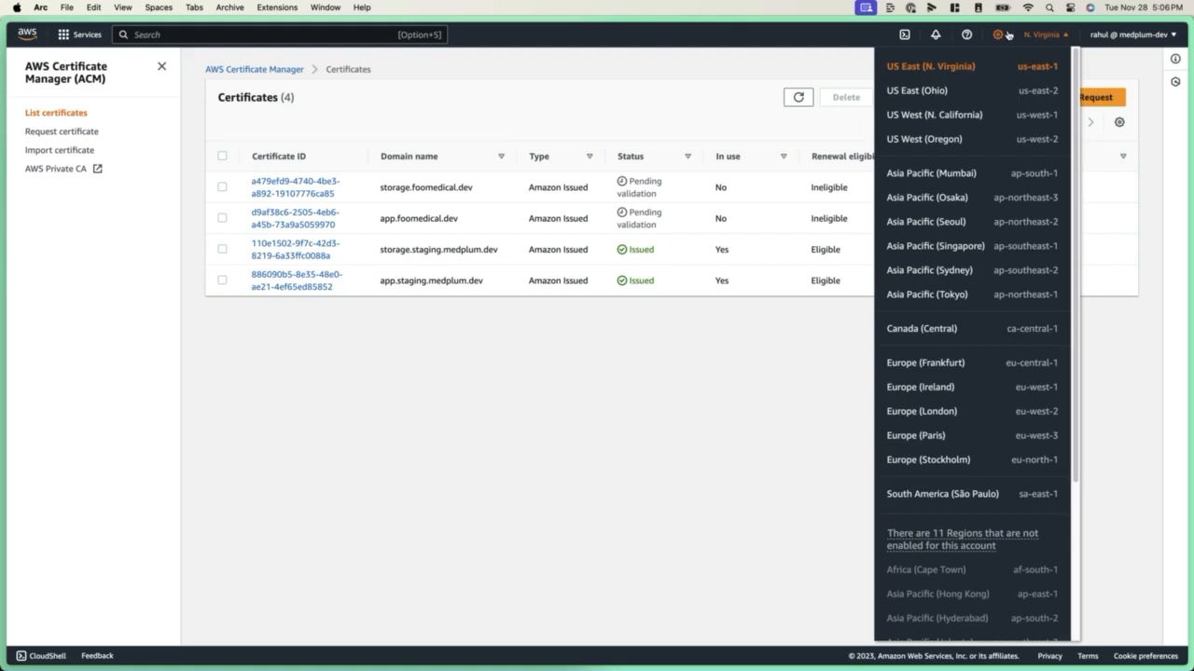
click(967, 411)
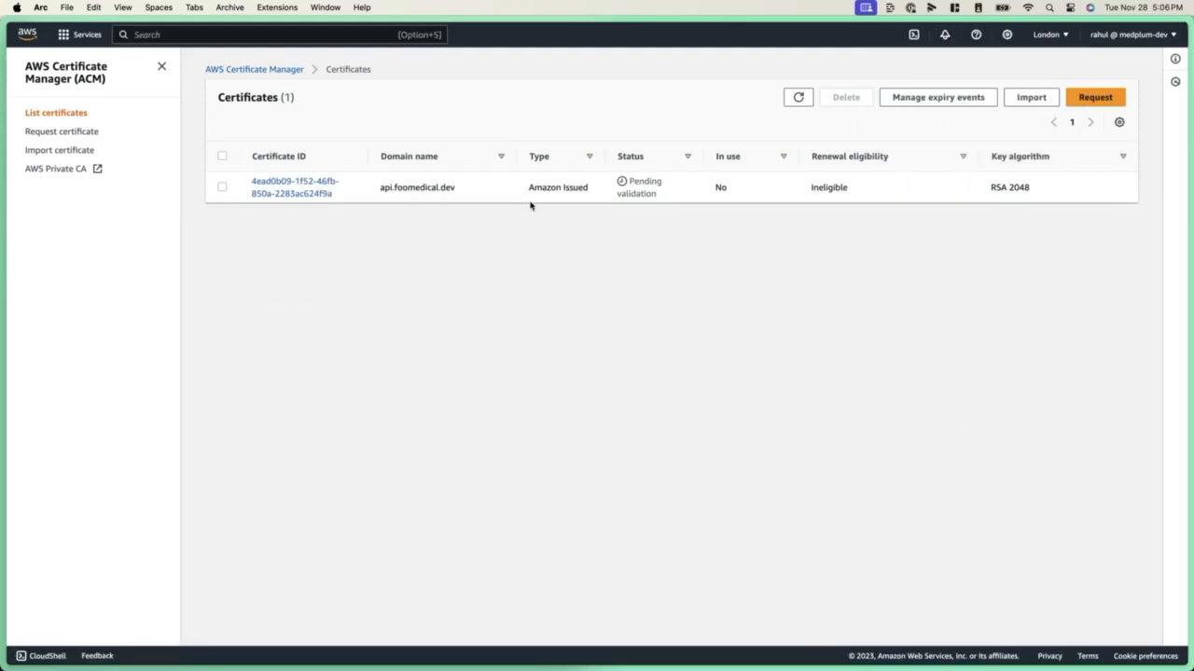
click(306, 185)
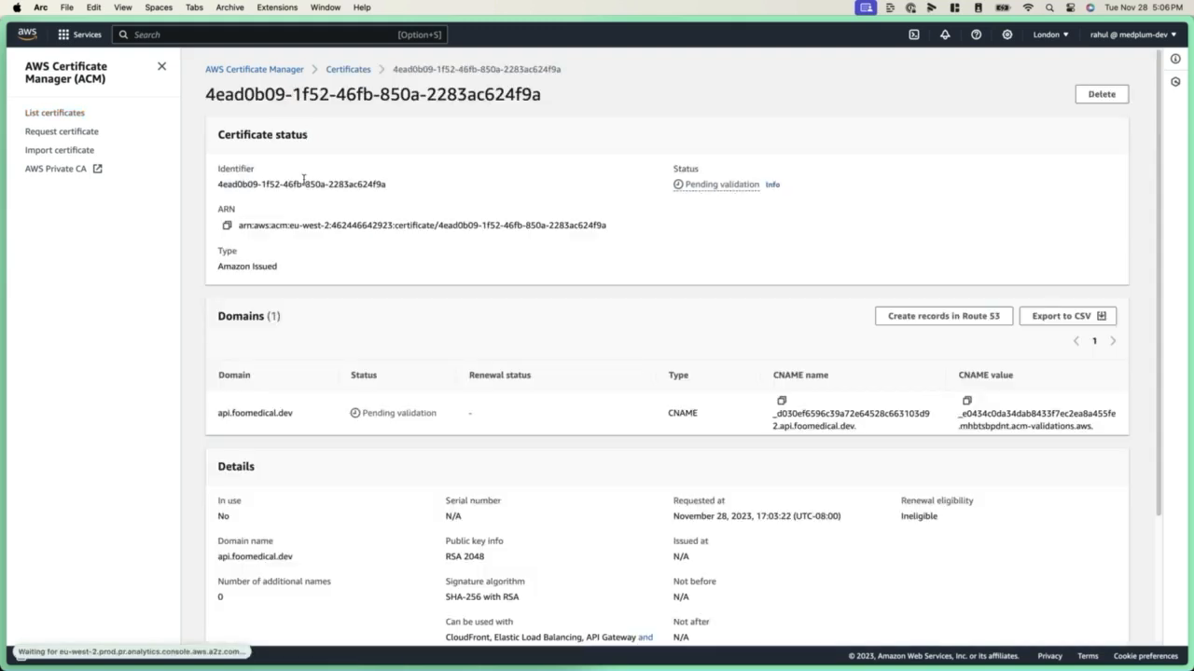
click(964, 317)
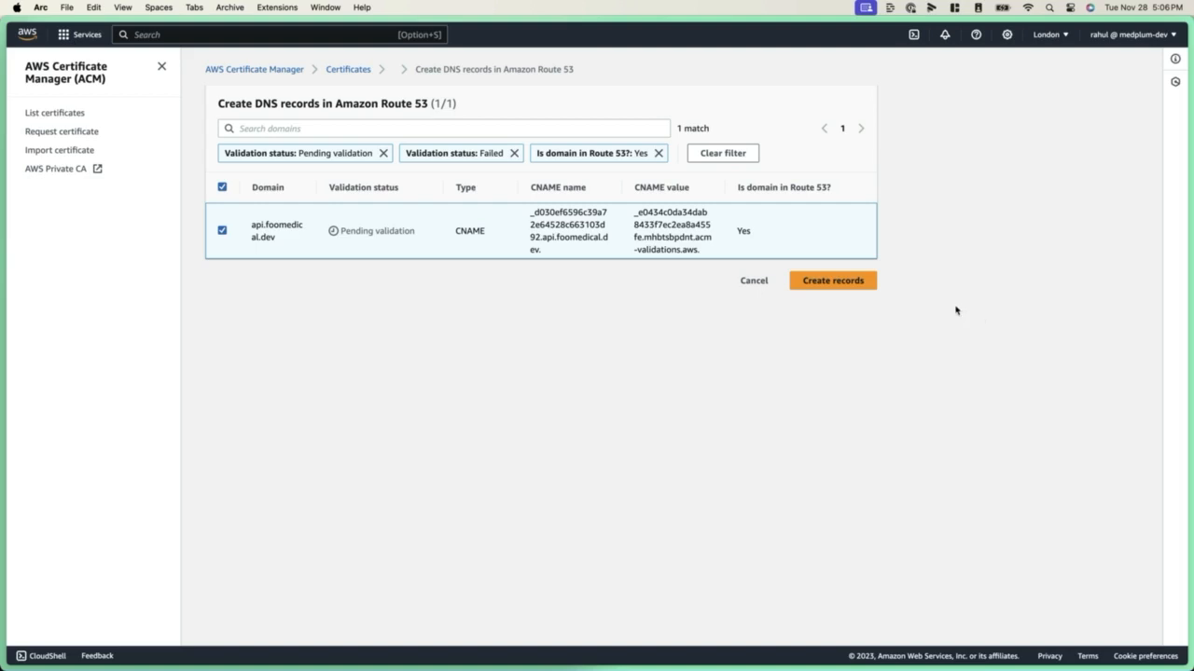
click(848, 282)
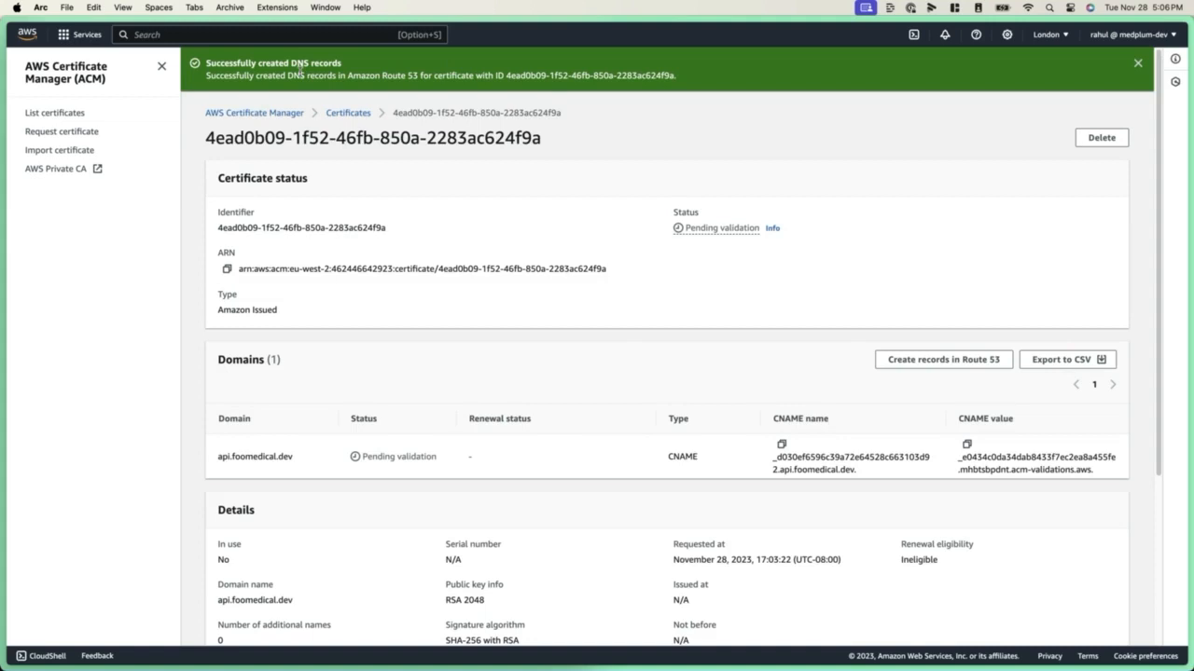
Switch Certificate Manager to the US East (N. Virginia) region and create the Route 53 DNS validation records for the storage.foomedical.dev certificate
click(348, 113)
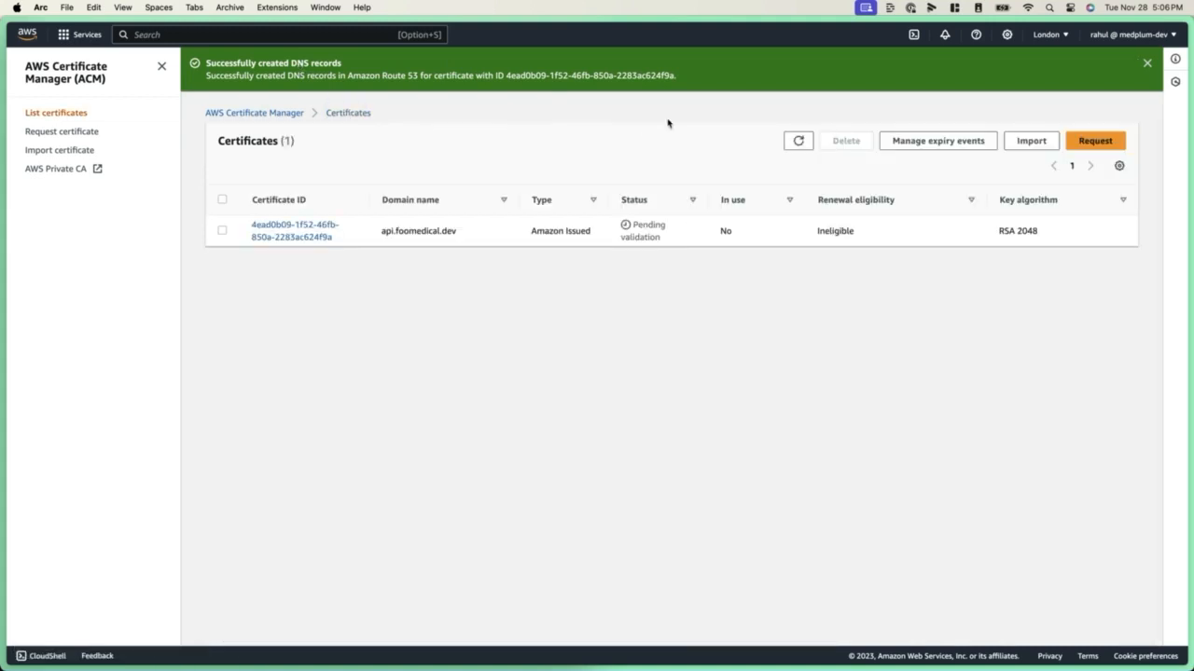
click(1045, 34)
click(1006, 69)
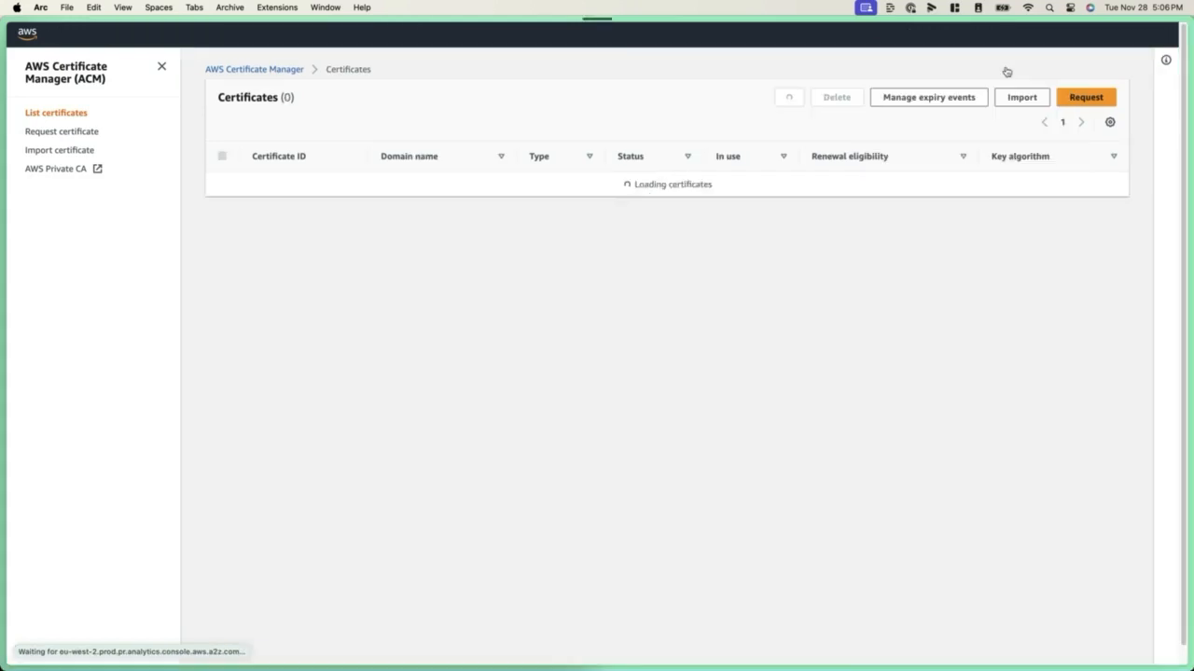
click(318, 189)
click(975, 315)
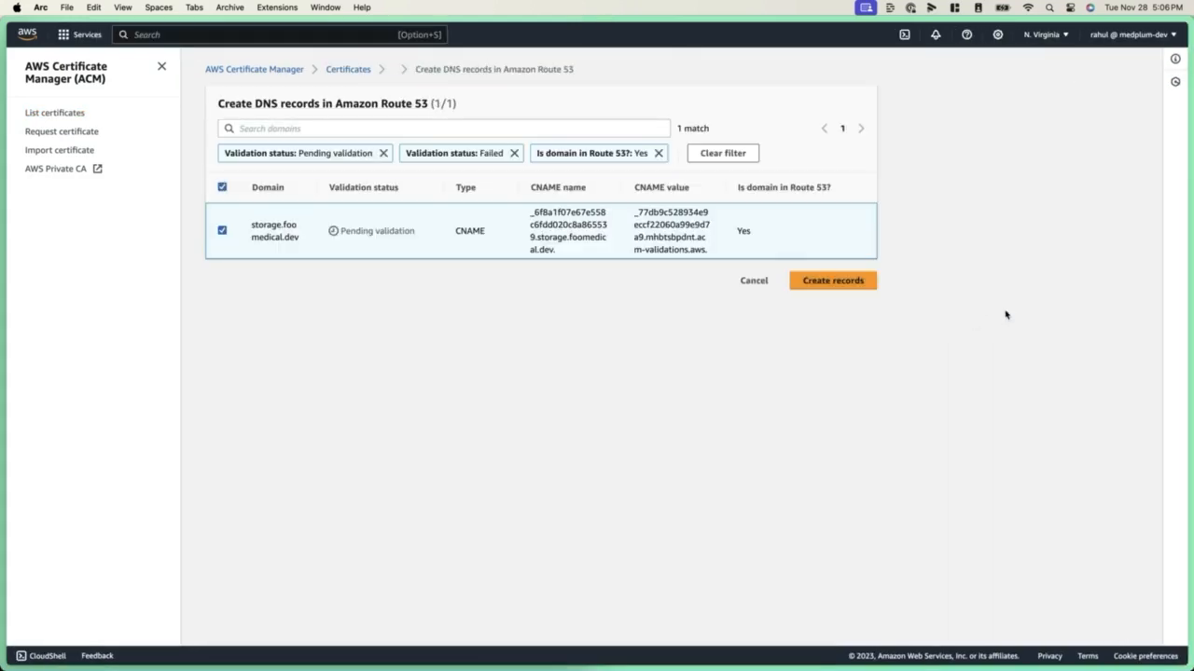
click(844, 281)
Create the Route 53 DNS validation records for the app.foomedical.dev certificate
click(347, 113)
click(291, 265)
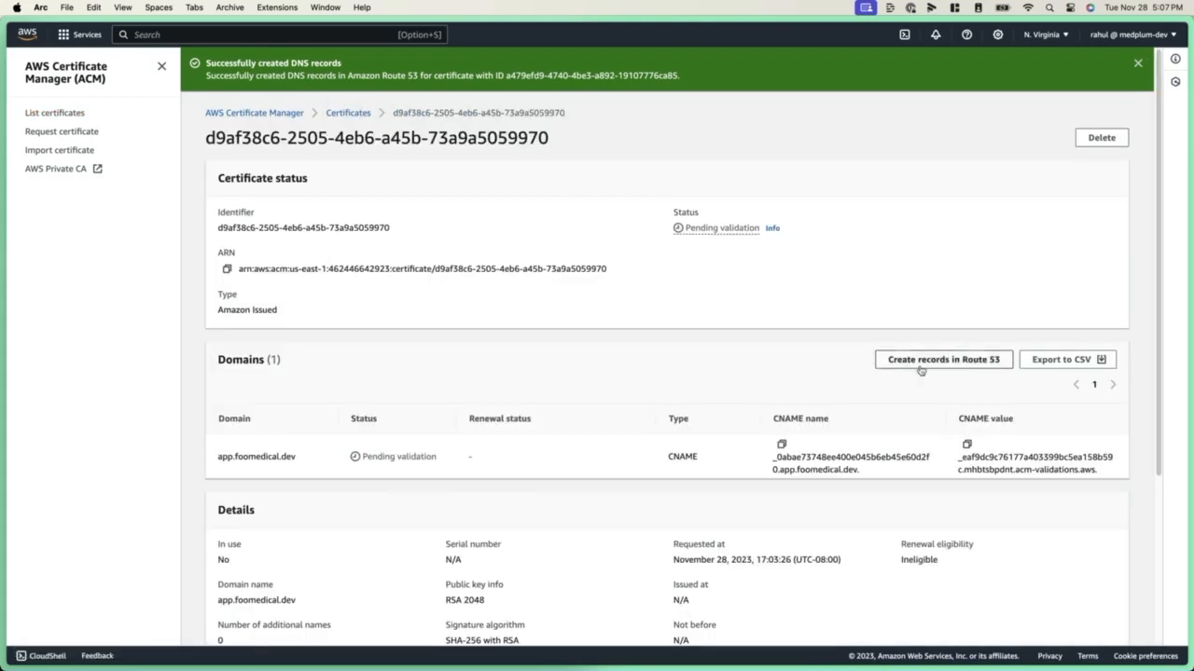
click(942, 359)
click(844, 323)
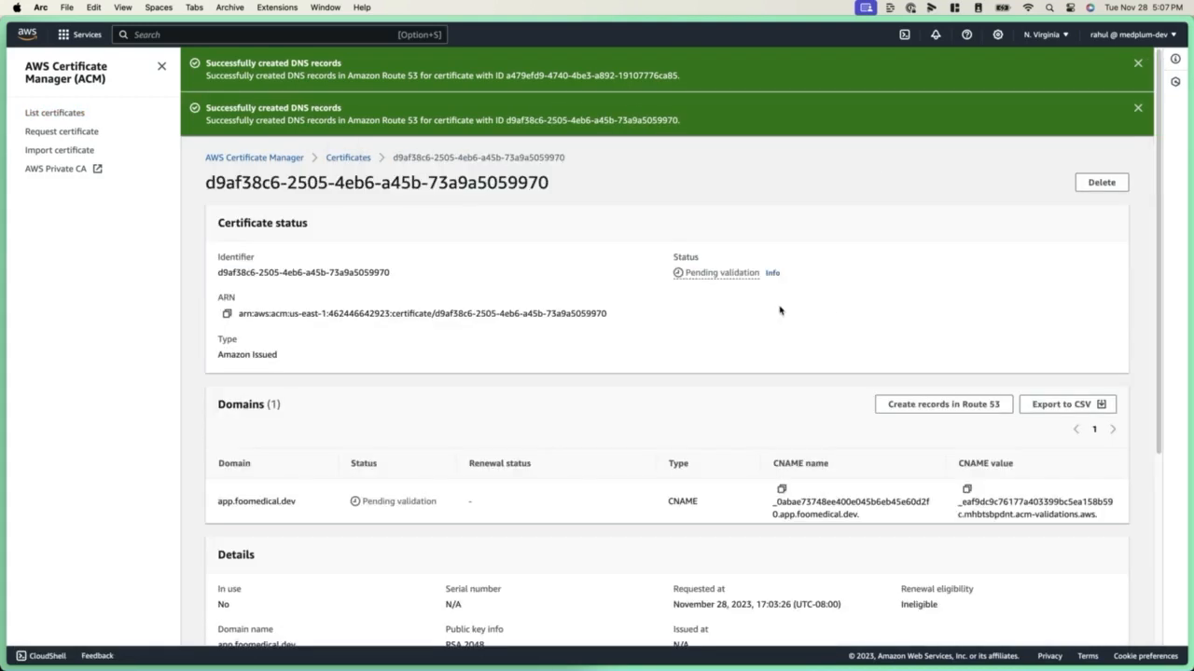
Open the foomedical.dev hosted zone in Route 53 and review its records, widening the record name column
click(82, 34)
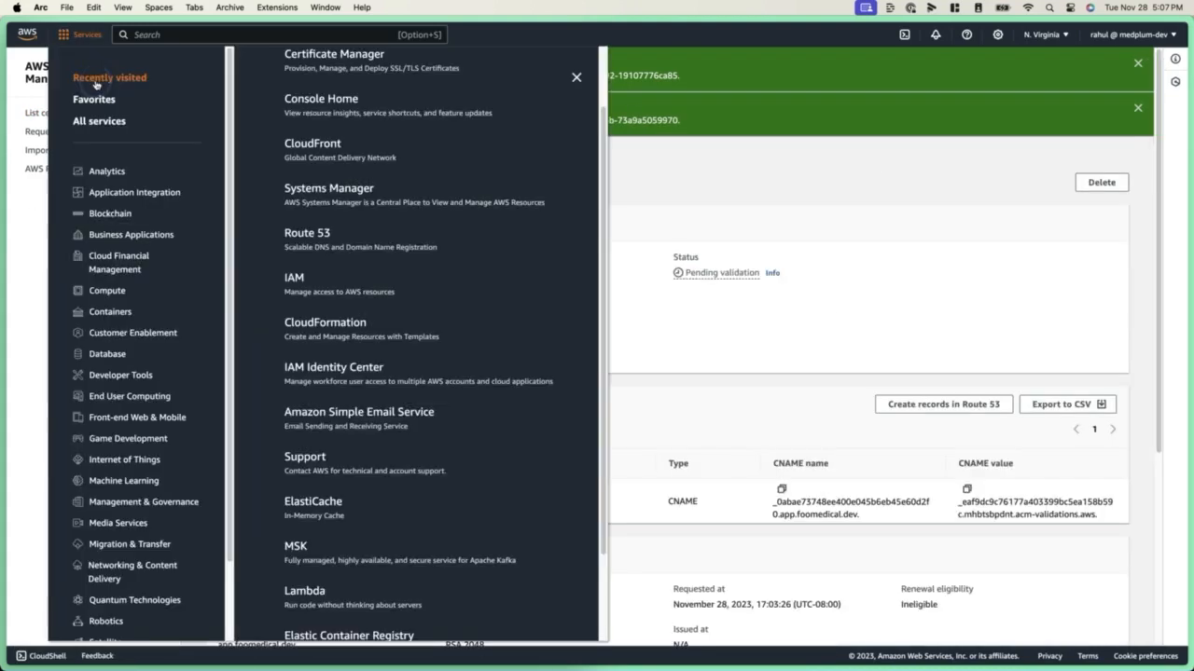
click(313, 234)
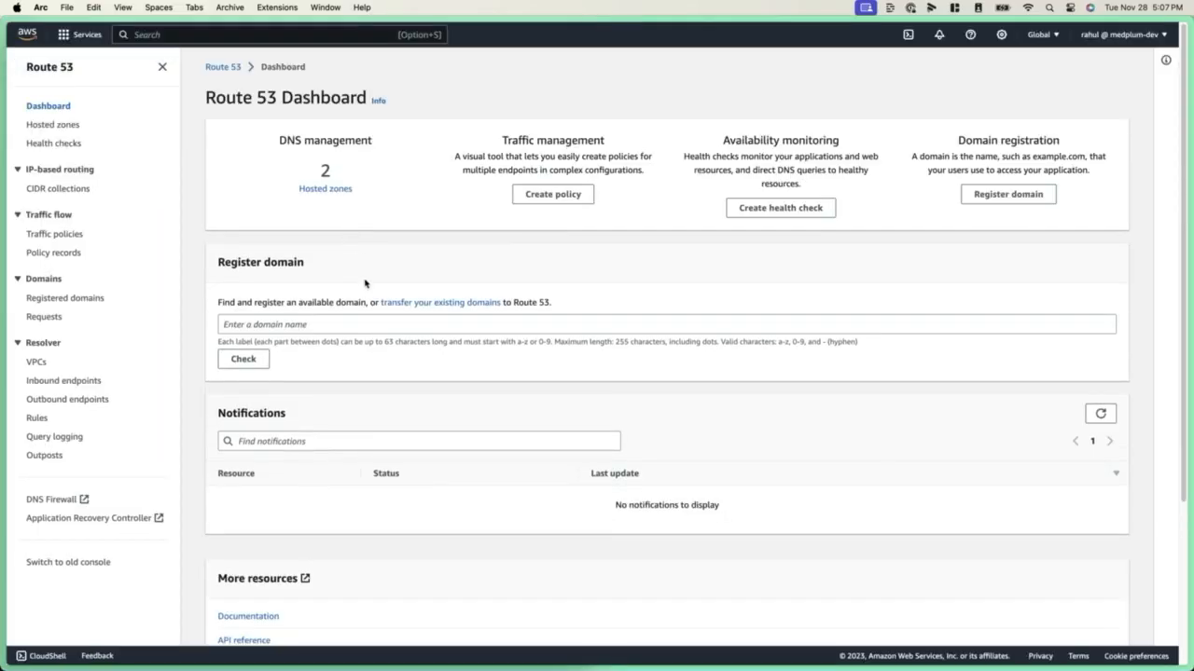
click(326, 190)
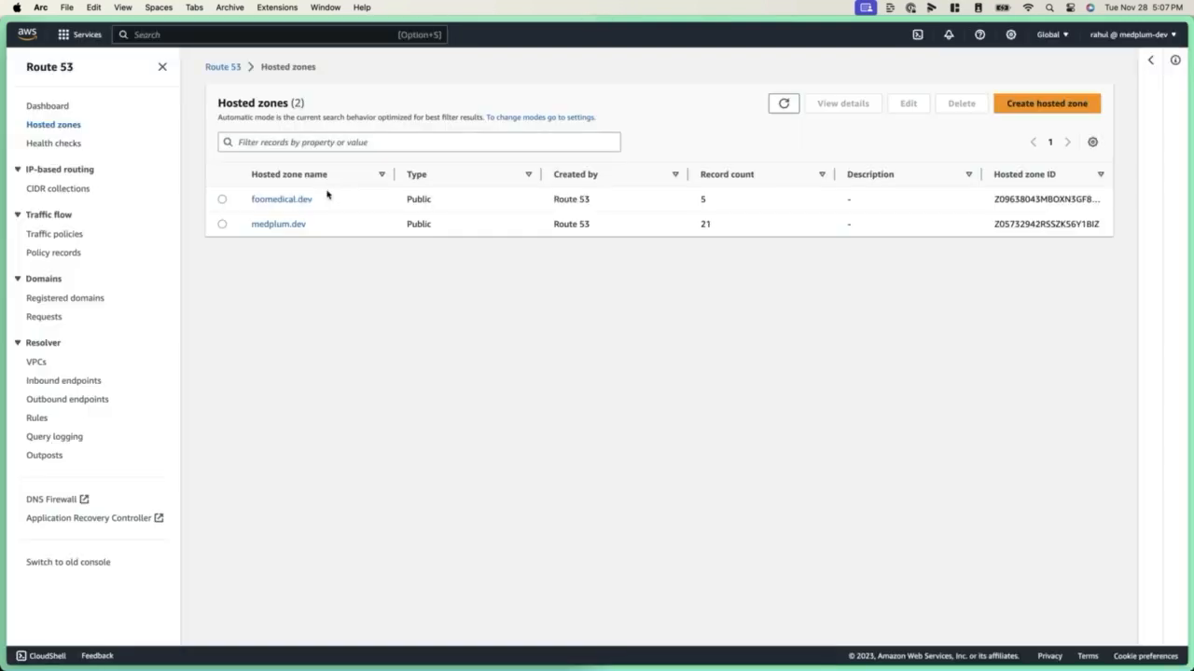
click(298, 202)
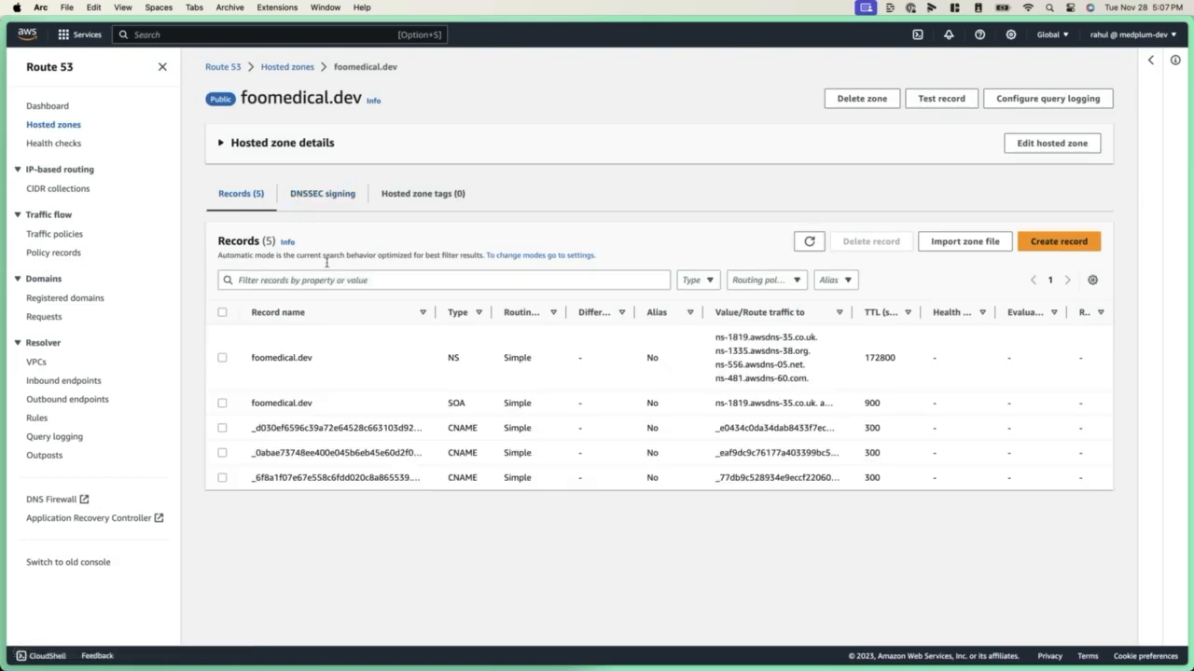
drag(434, 311, 547, 310)
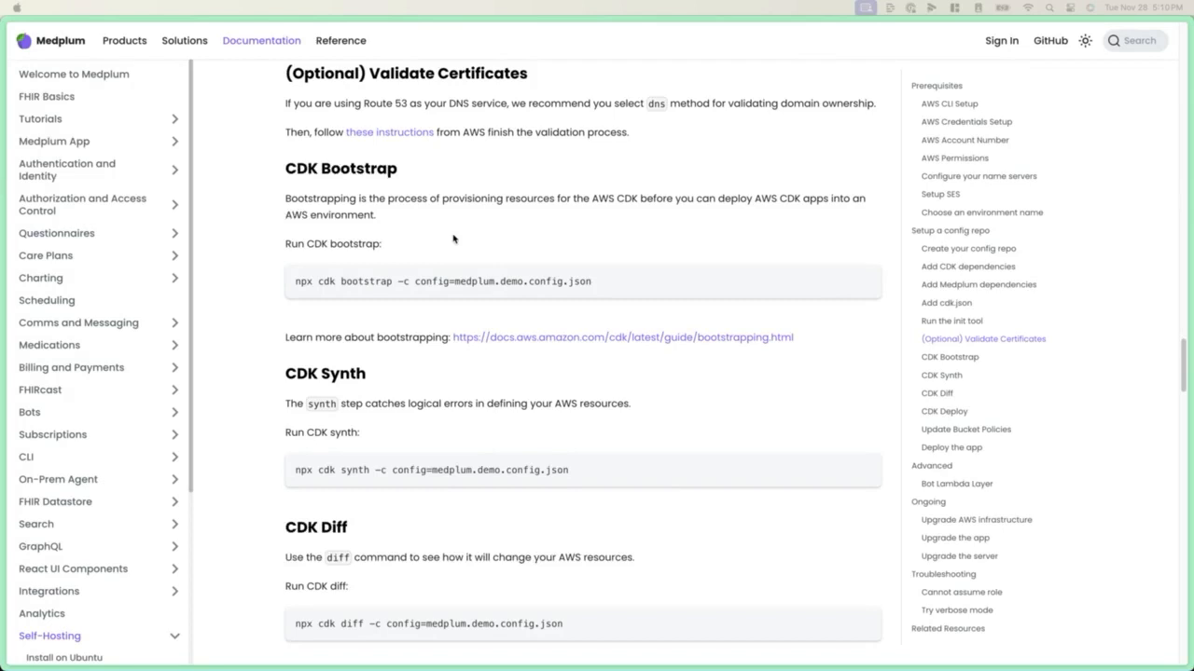
In the terminal, run the CDK bootstrap command from the Medplum docs with config=medplum.tutorial.config.json
click(458, 237)
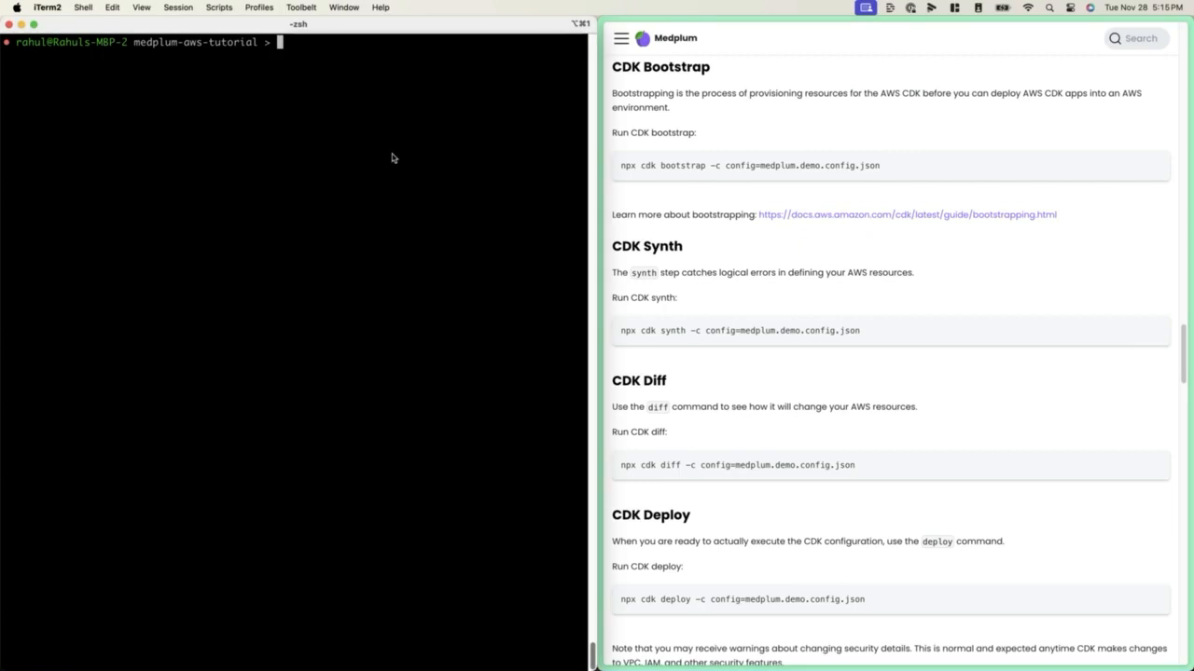
text(npx cdk bootstrap -c config=medplum.demo.config.json)
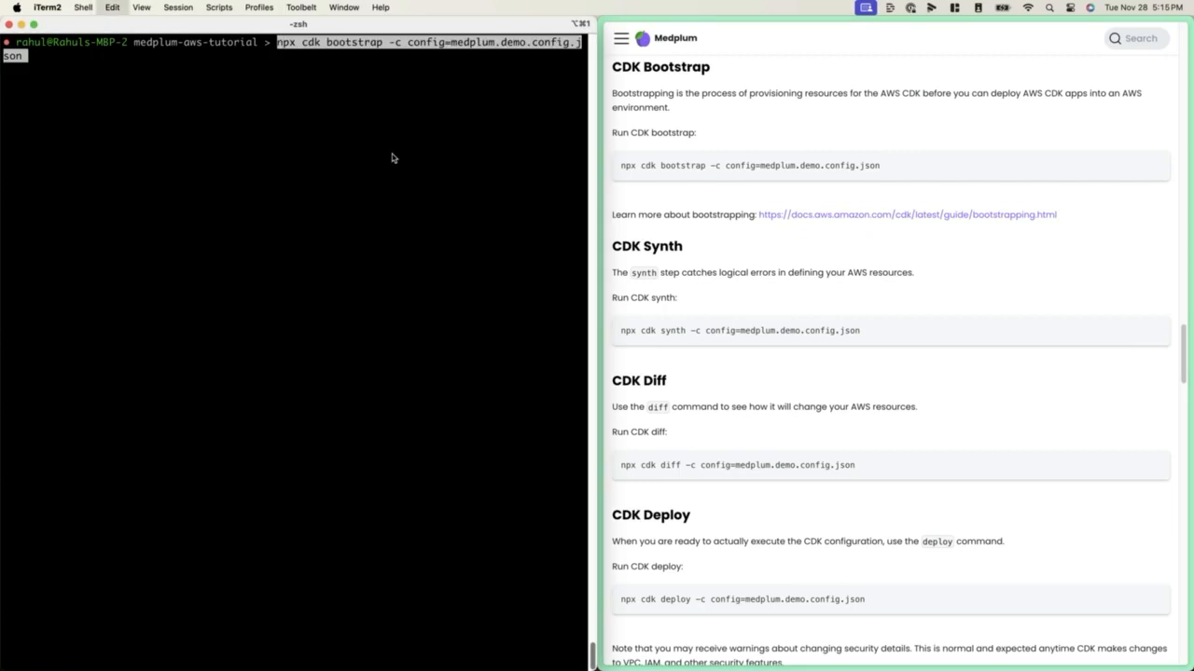
key(Left)
key(Left)
key(Left)
key(Left)
key(Left)
key(Left)
key(Left)
key(Left)
key(Left)
key(Left)
key(Left)
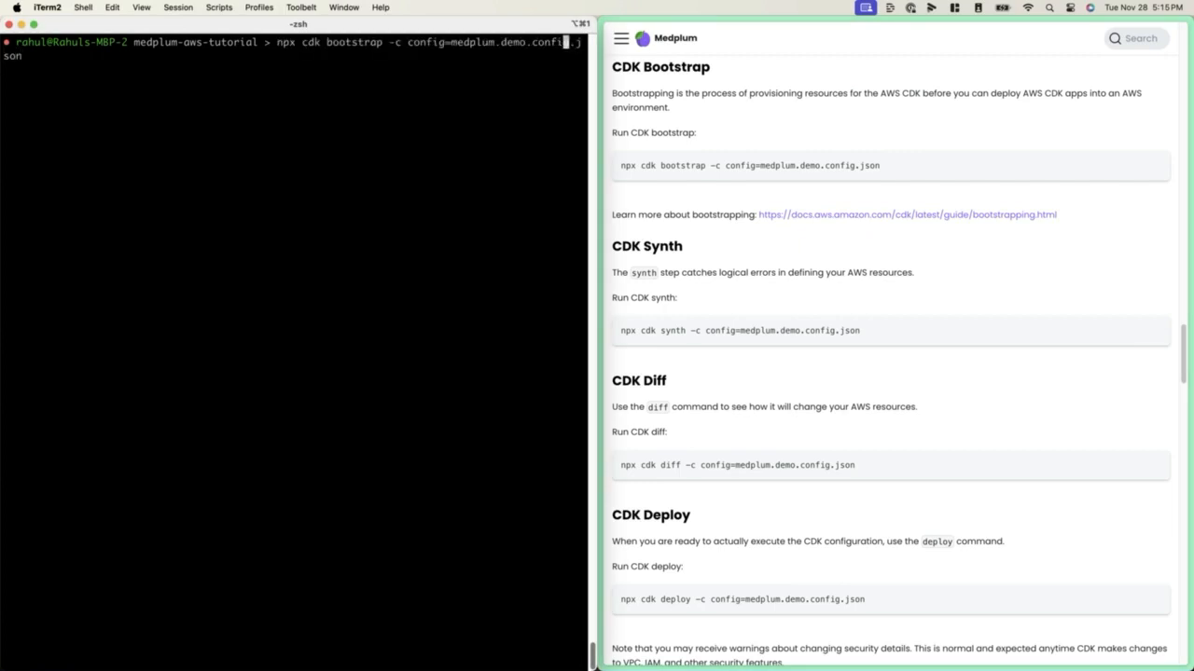
key(BackSpace)
key(BackSpace)
key(BackSpace)
key(BackSpace)
text(tutorial)
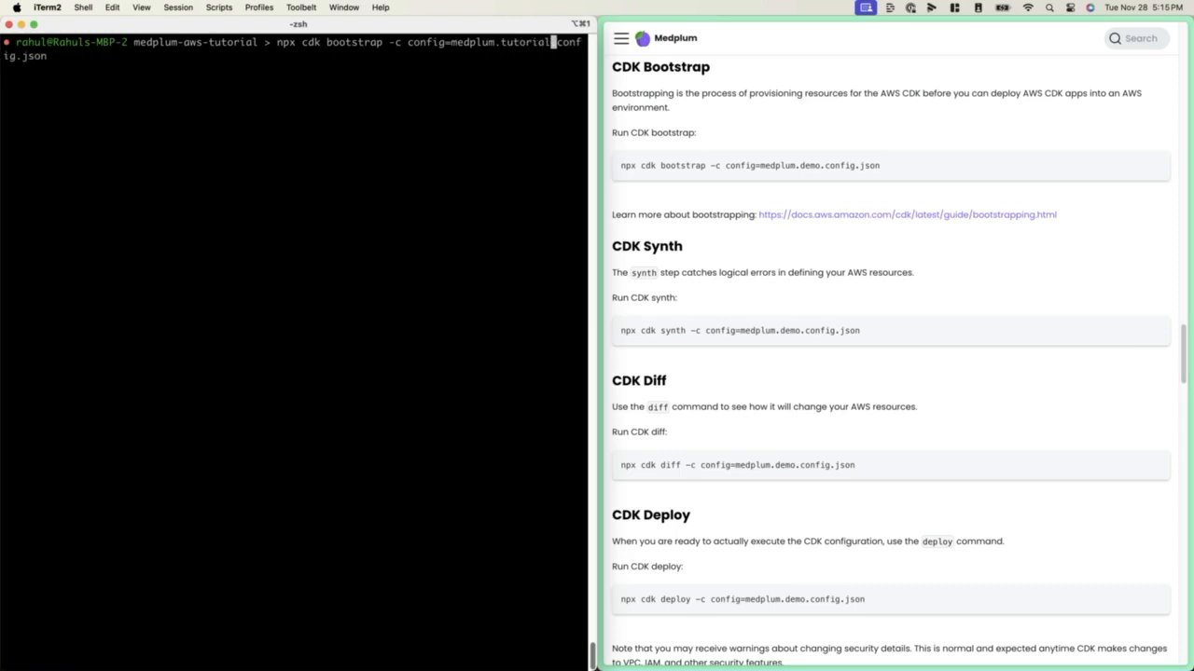
key(Return)
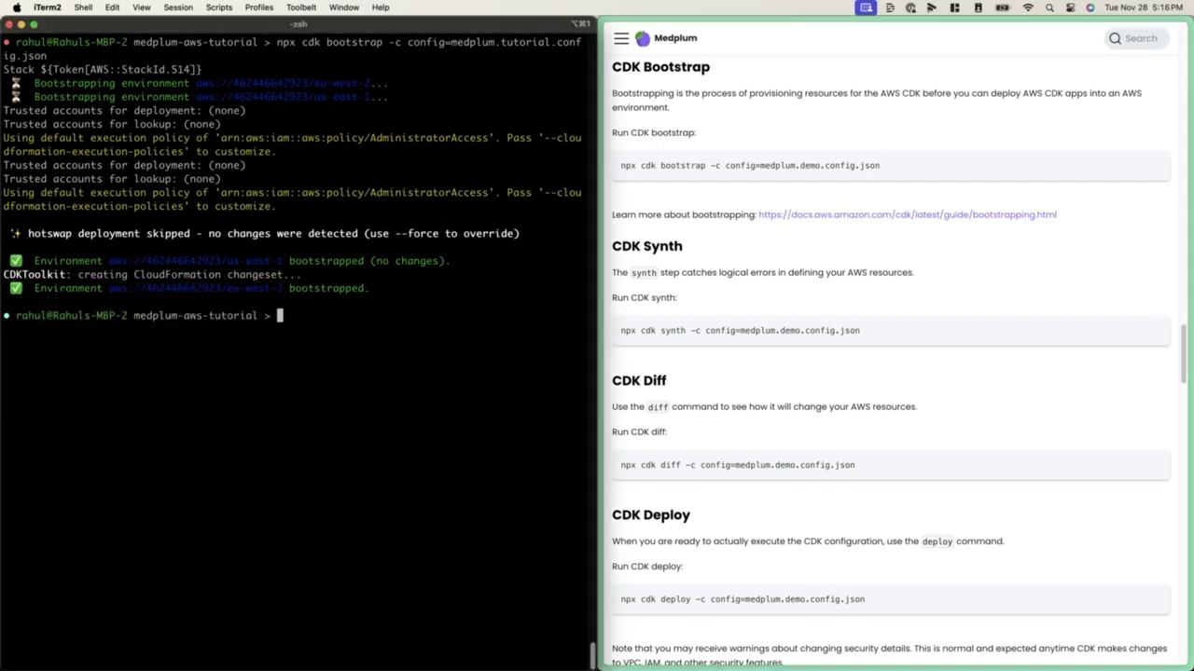
Clear the terminal, go to the docs' CDK Synth section and run npx cdk synth -c config=medplum.tutorial.config.json
key(ctrl+l)
click(791, 250)
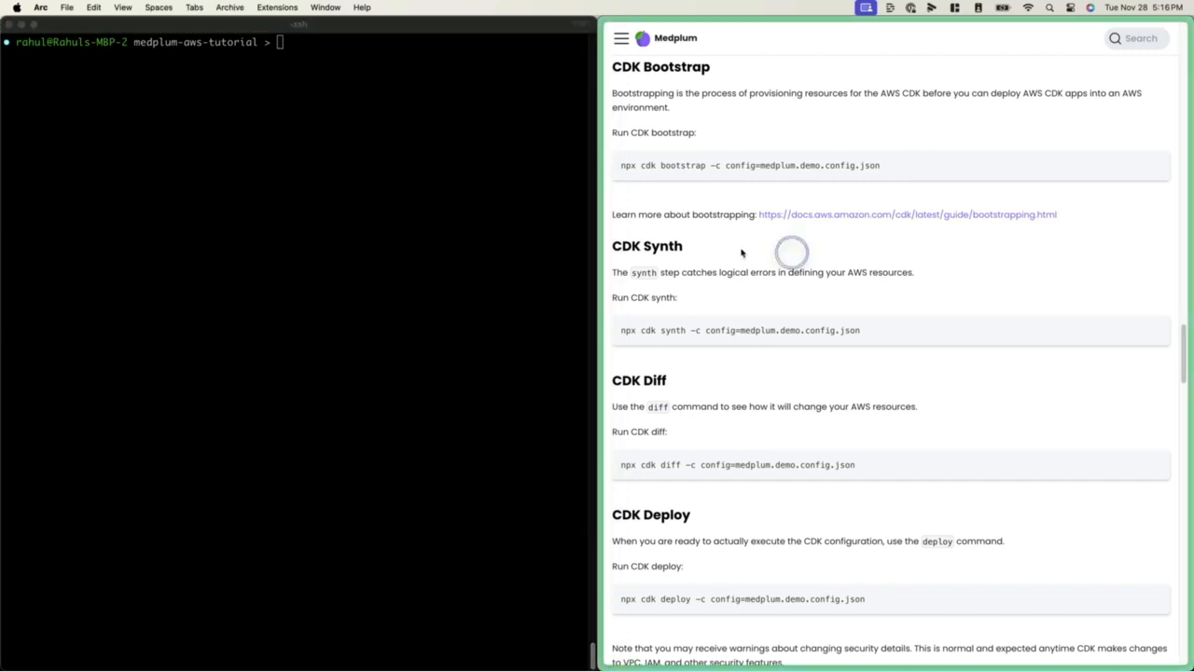
click(694, 250)
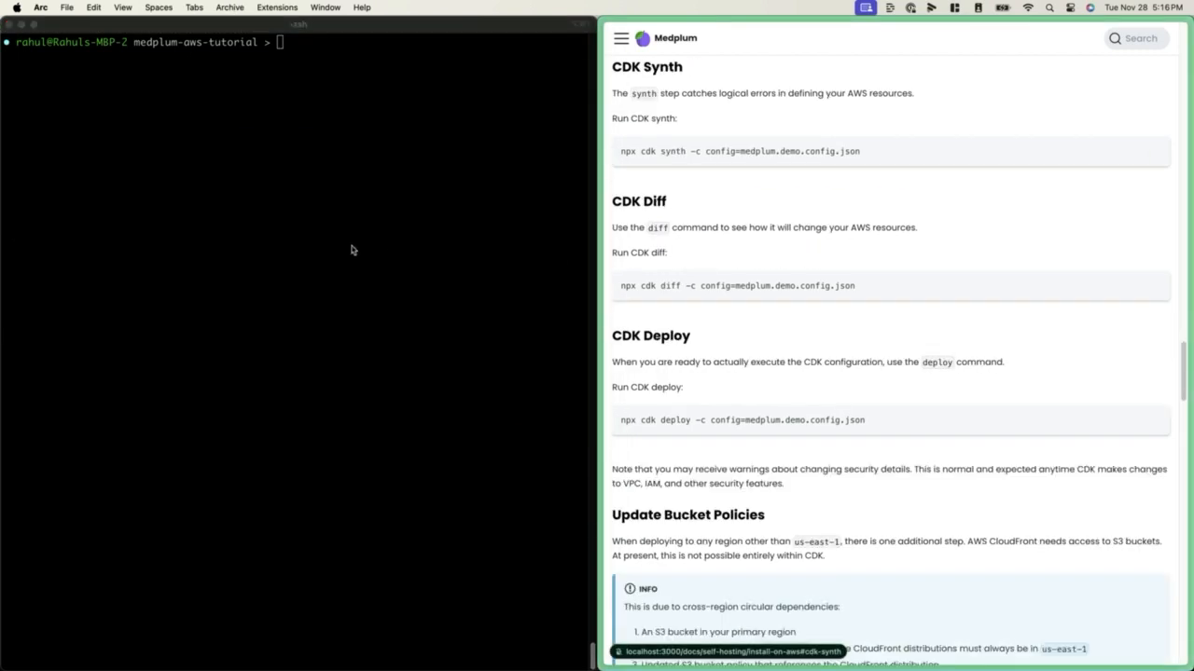
click(306, 241)
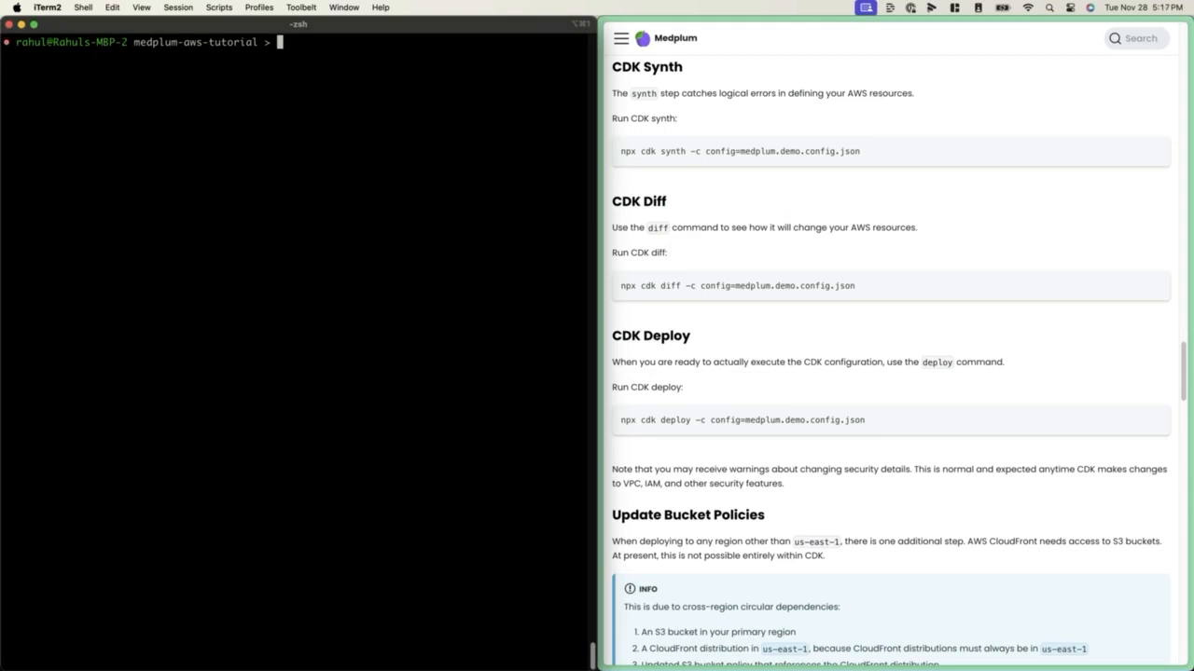
key(Up)
key(alt+Left)
key(alt+Left)
key(alt+Right)
key(BackSpace)
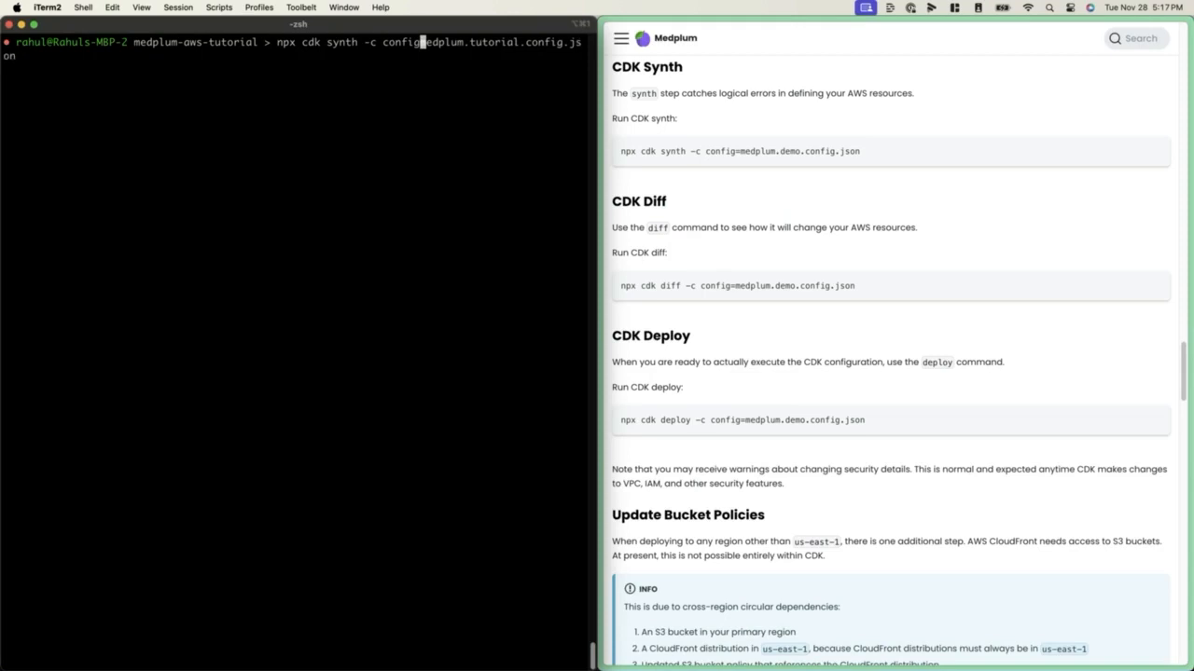
text(=)
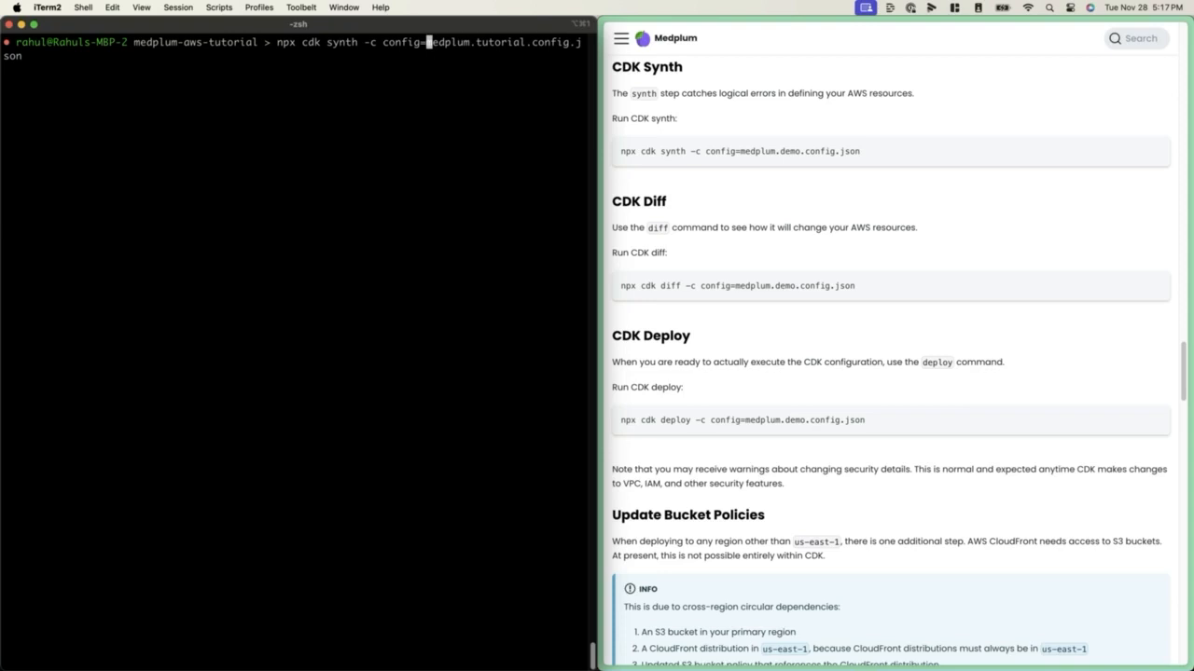
key(Return)
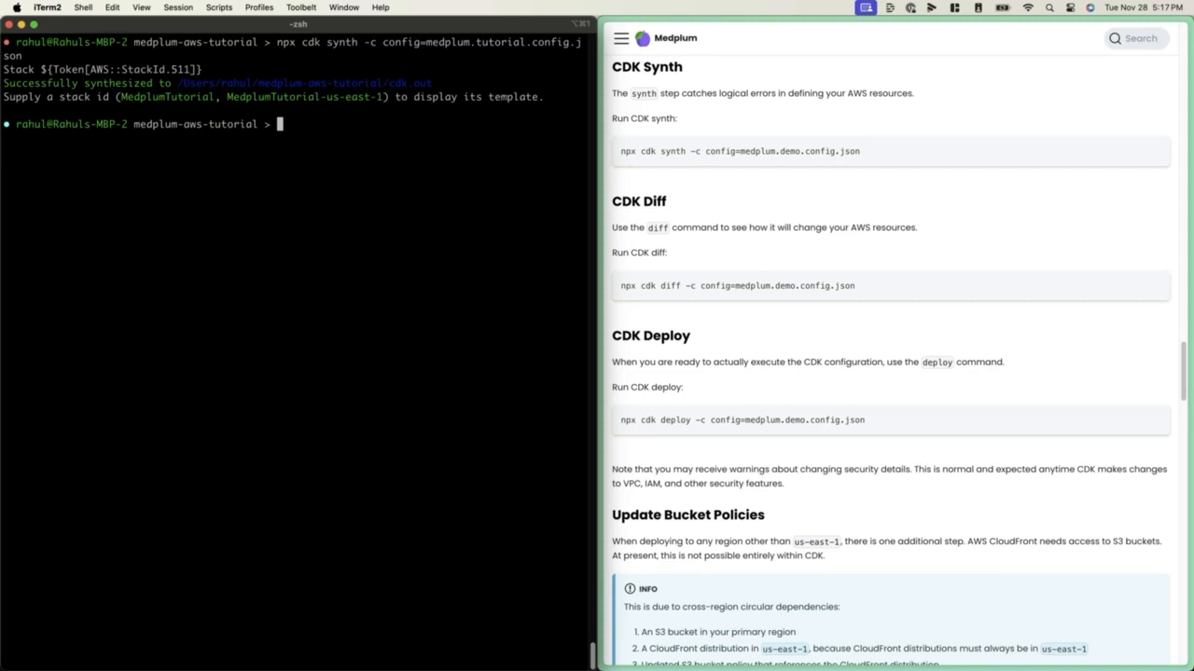
Compare the planned AWS resource changes by running npx cdk diff -c config=medplum.tutorial.config.json
scroll(664, 203, down, 3)
text(npx cdk diff -c config=medplum.tutorial.config.json)
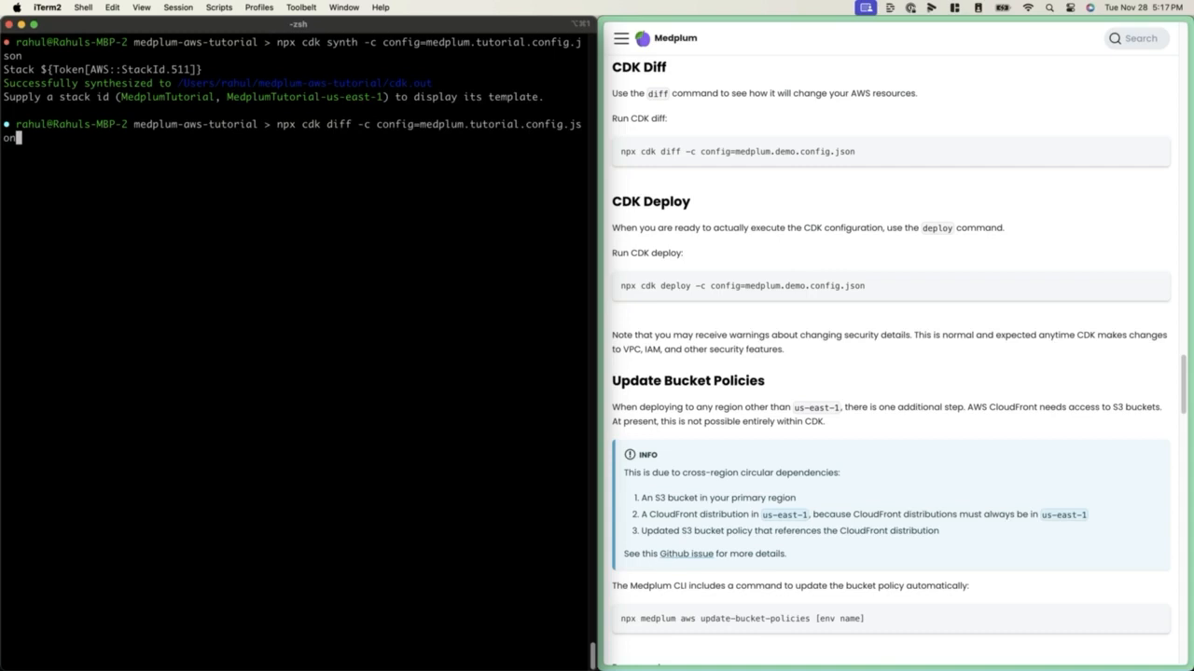
key(Return)
Examine the CDK diff output, including the IAM statement changes, security group changes, parameters and resources of the stacks
scroll(365, 192, up, 10)
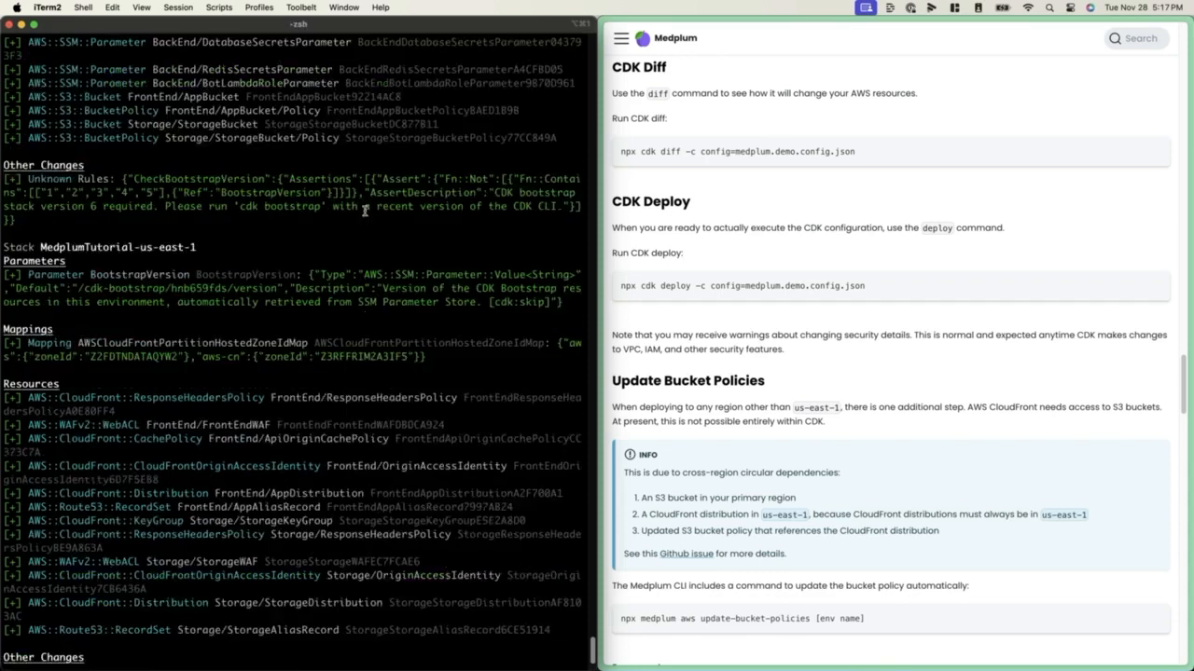
scroll(266, 136, up, 2)
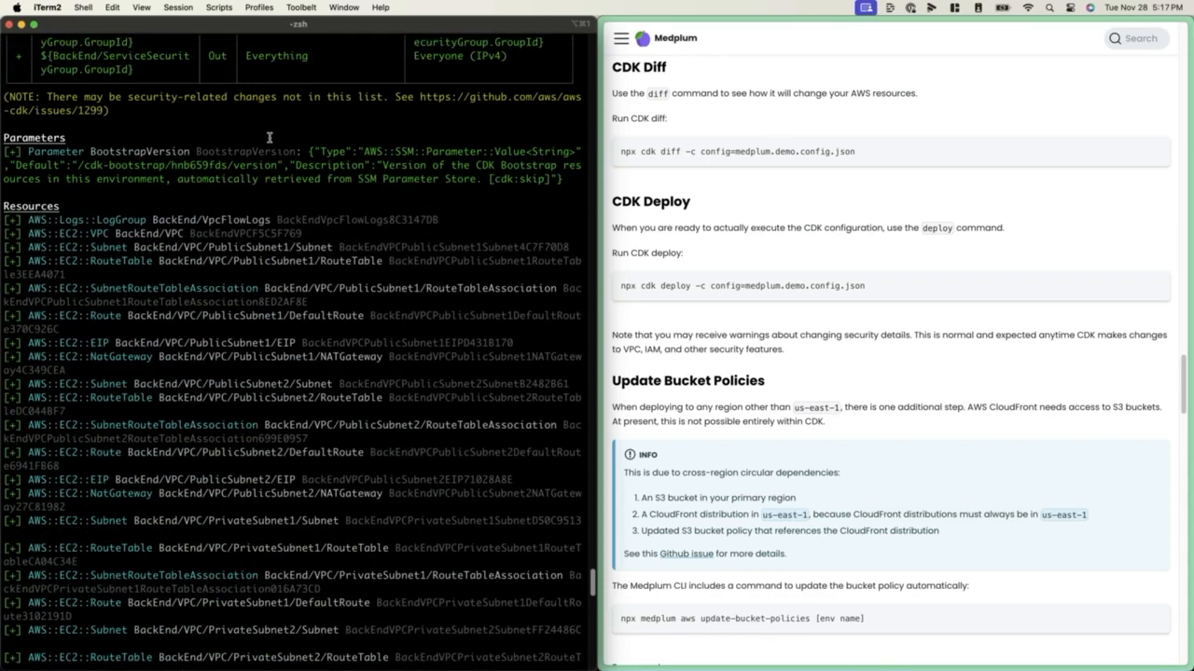
scroll(446, 159, up, 10)
scroll(446, 159, up, 10)
scroll(434, 168, down, 4)
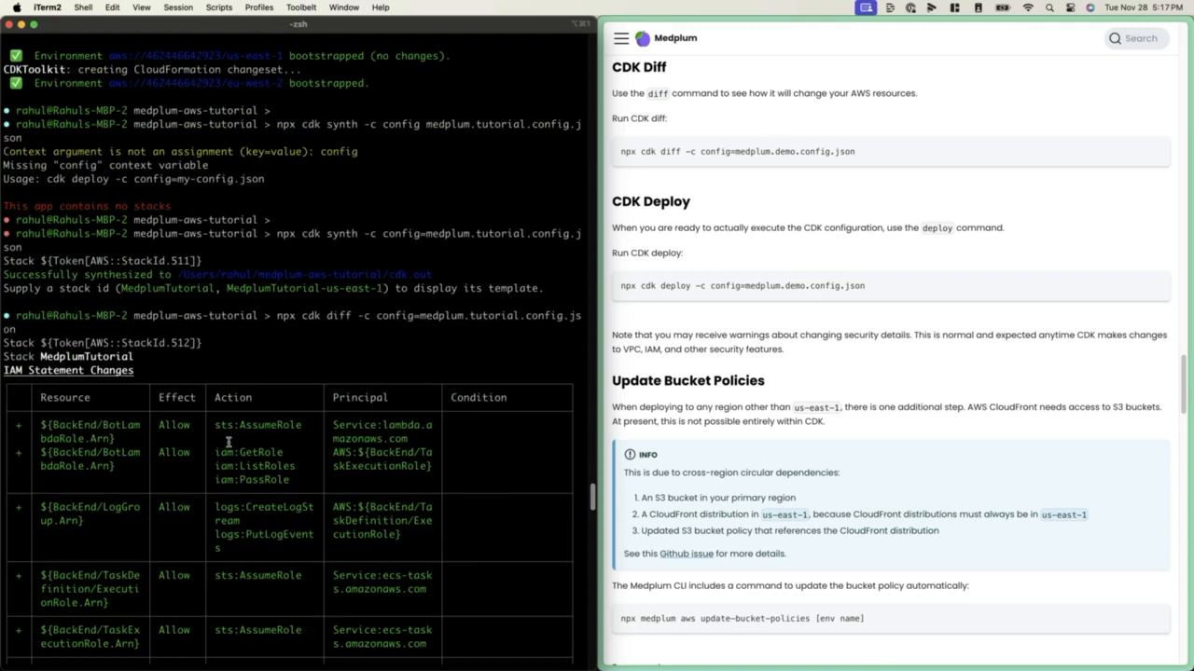
scroll(225, 445, down, 15)
scroll(227, 442, down, 10)
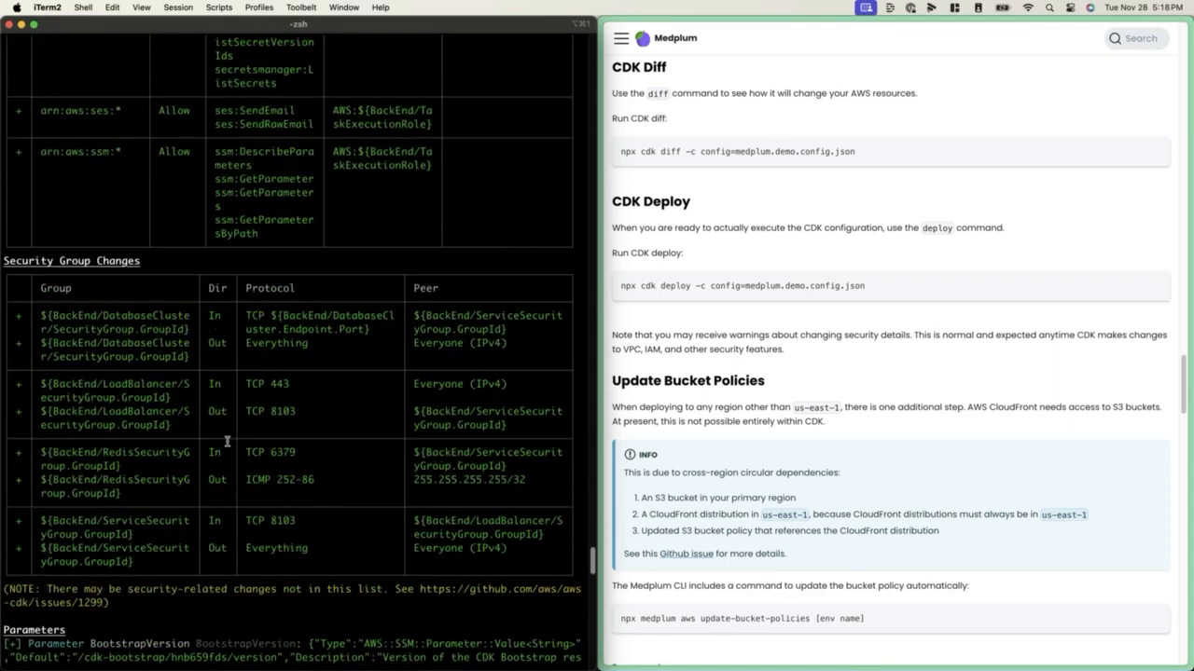
scroll(227, 441, down, 5)
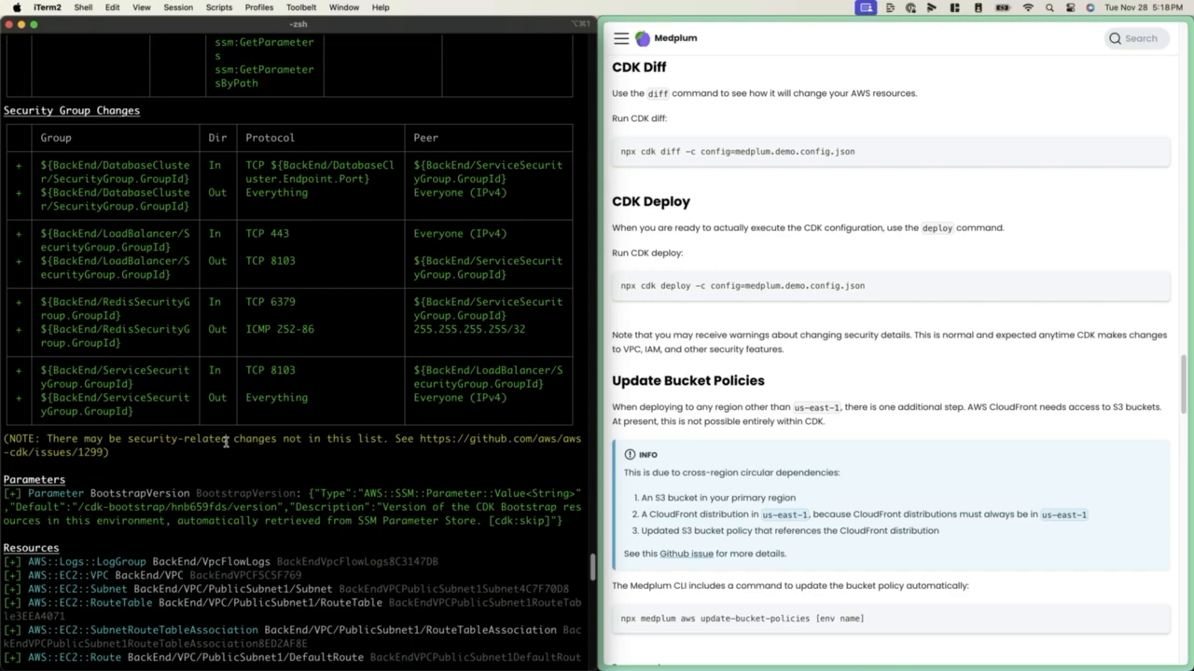
scroll(225, 445, down, 10)
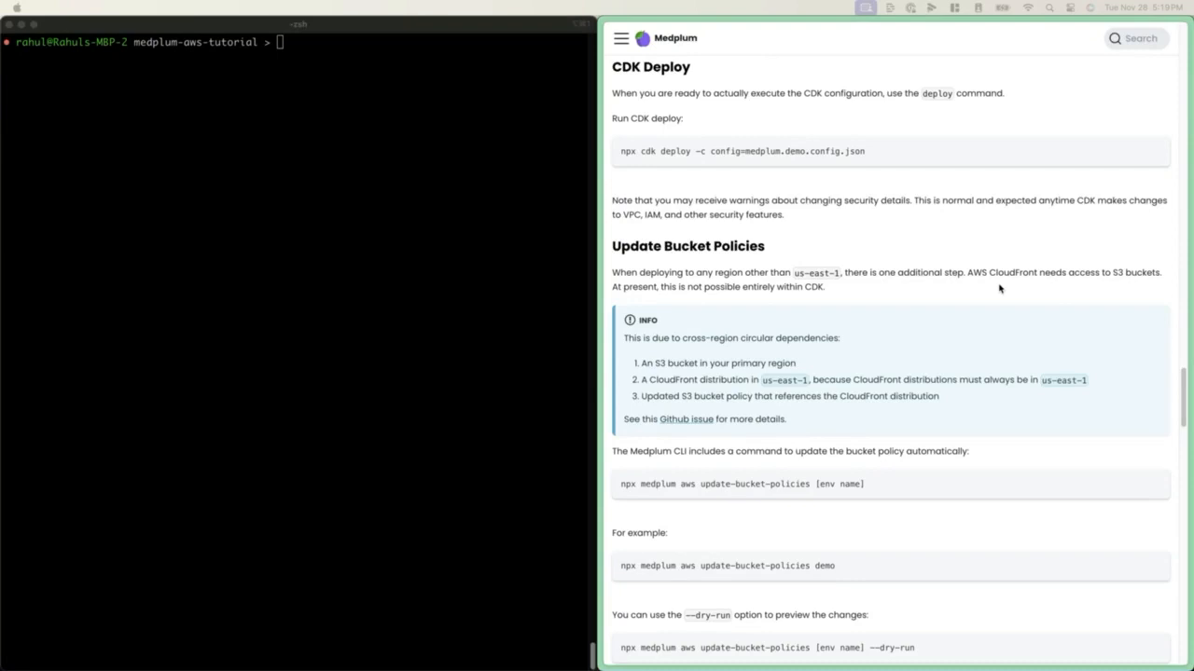
Try to deploy the CDK configuration with npx cdk deploy -c config=medplum.tutorial.config.json
click(371, 183)
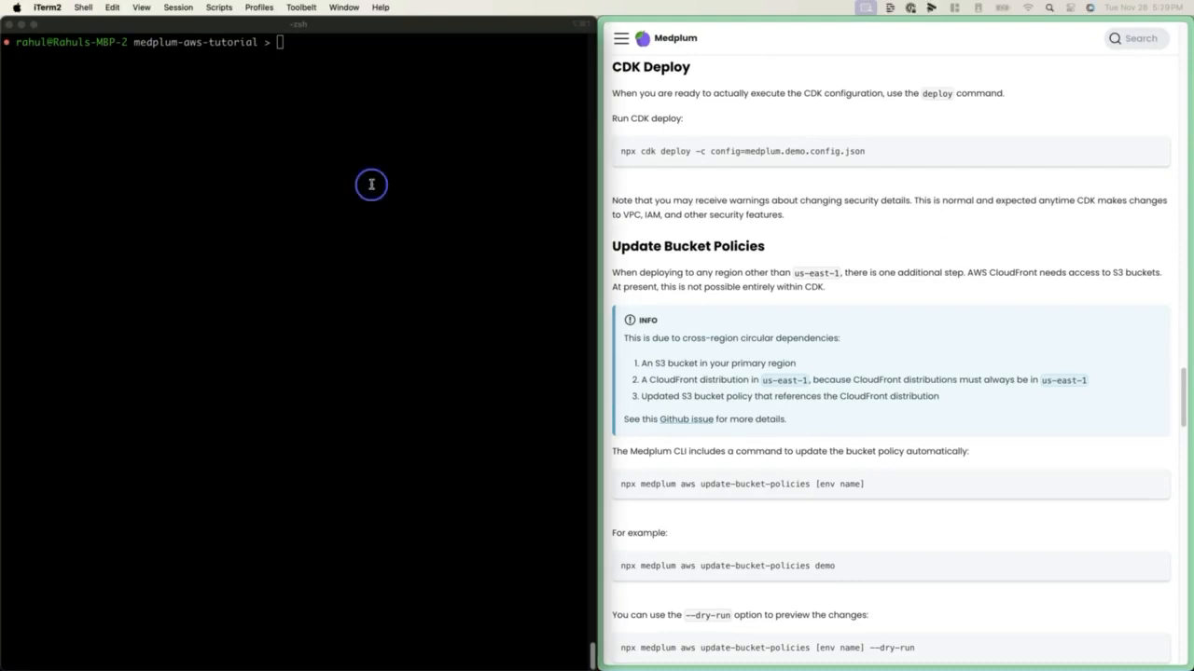
text(npx cdk deploy -c co)
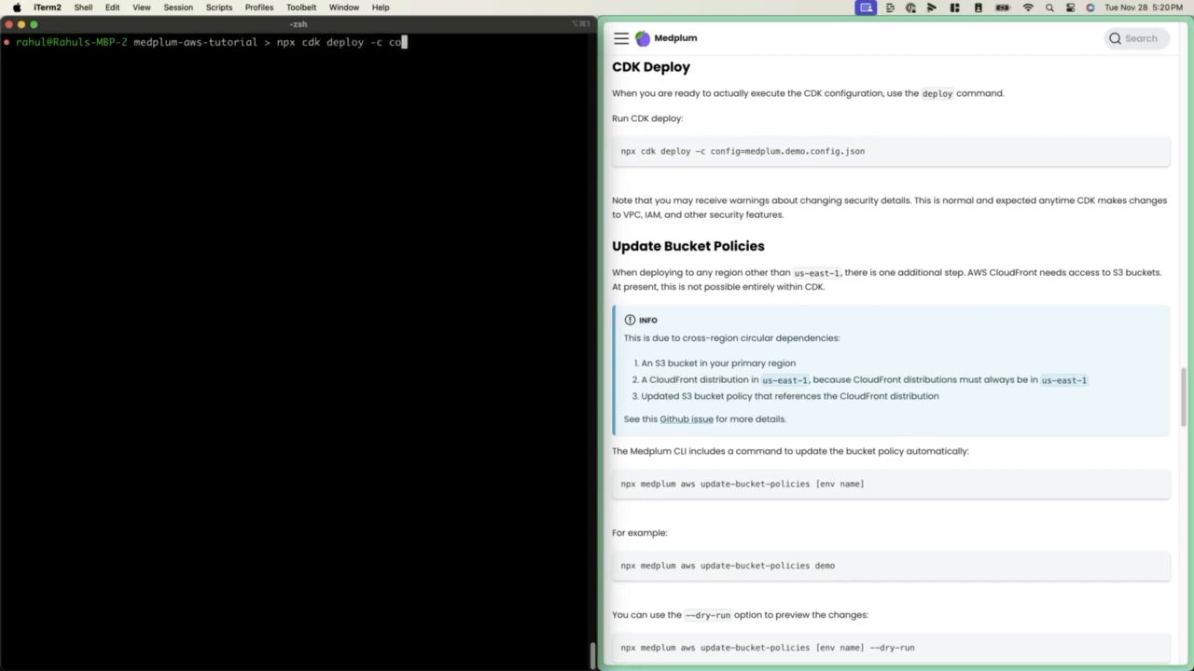
text(nfig=medplum.tutorial.config.json)
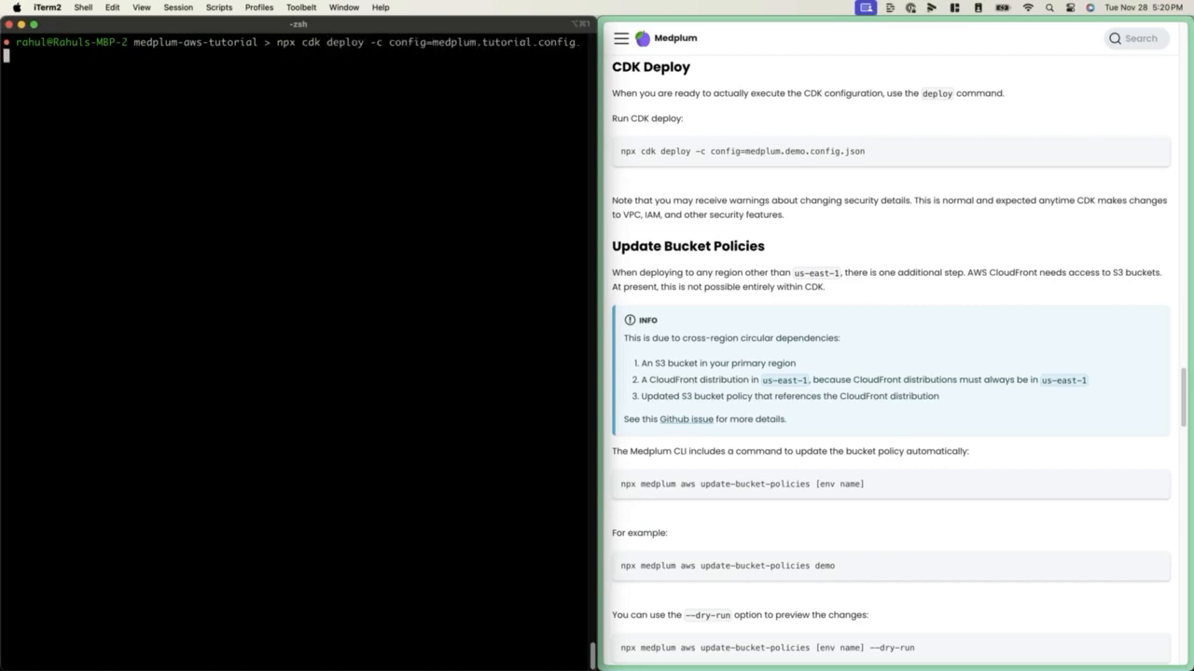
key(Return)
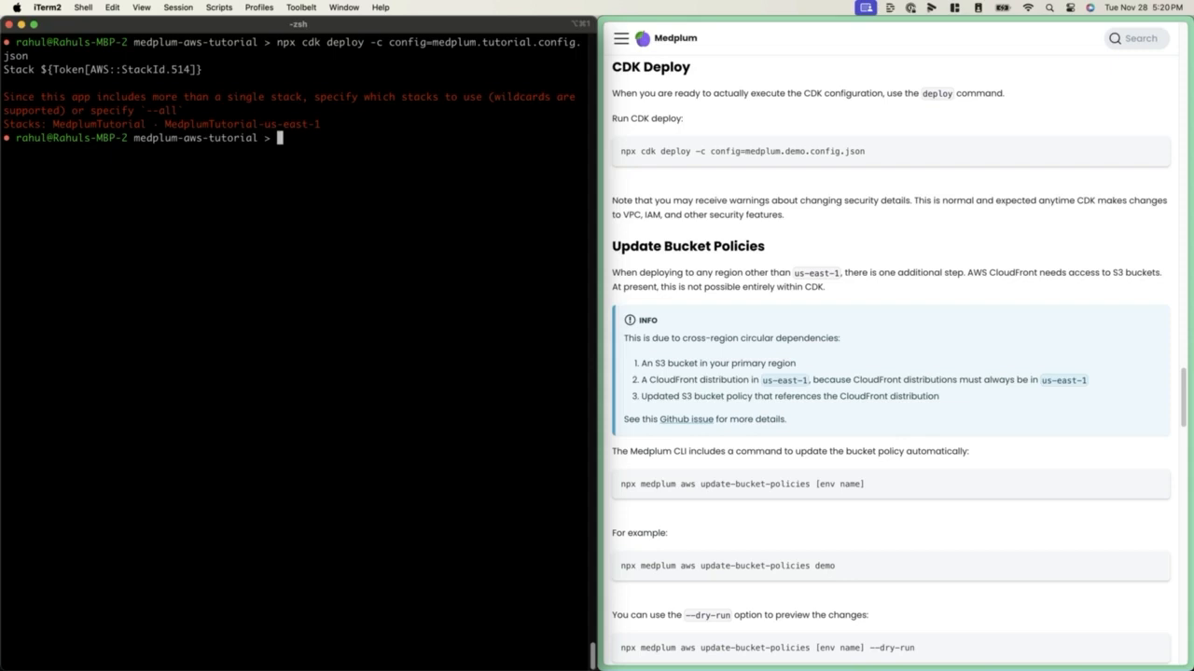
Rerun the CDK deploy command for medplum.tutorial.config.json with the --all option and approve the deployment with y
key(Up)
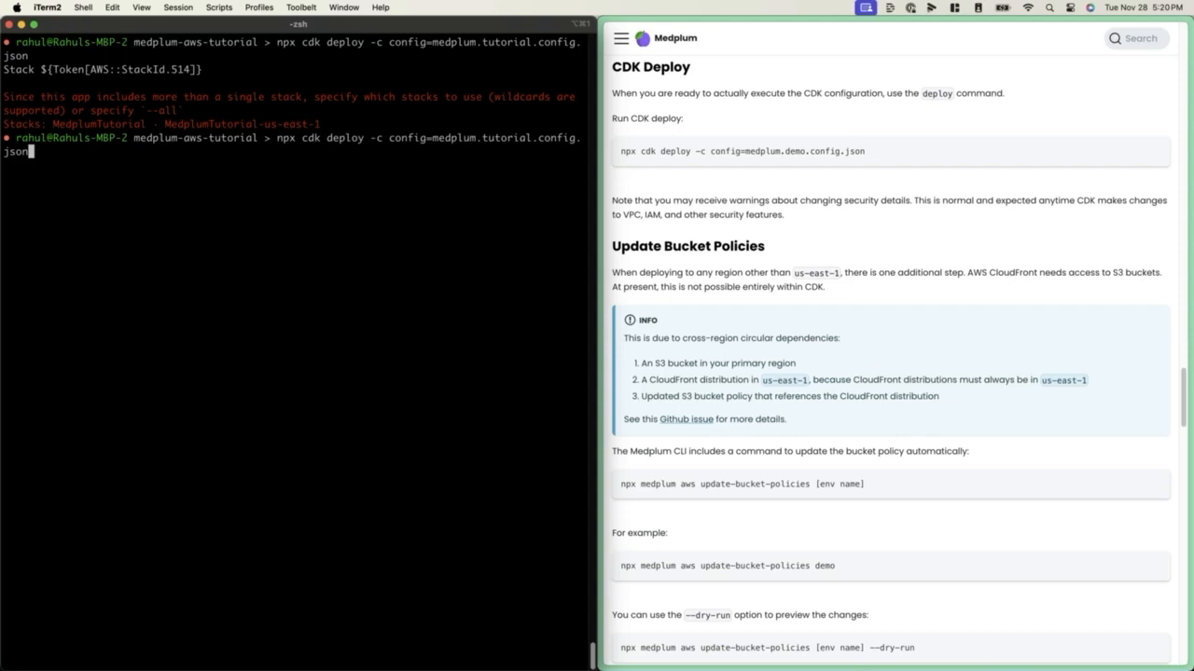
text(--all)
key(Return)
text(y)
key(Return)
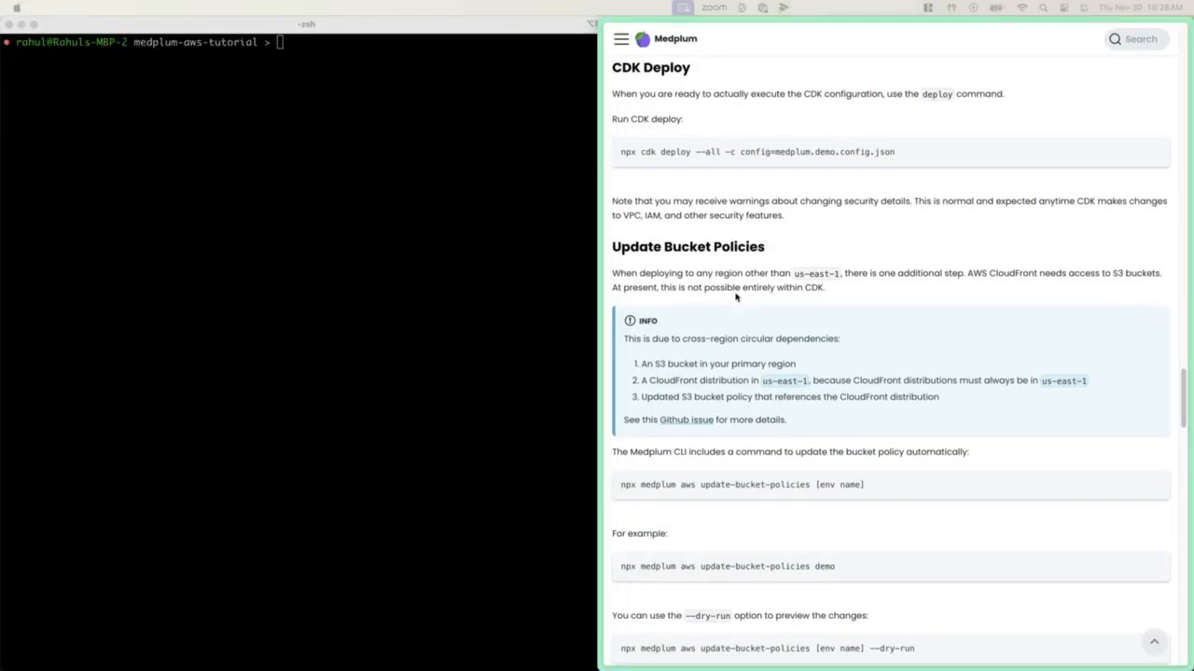
Preview the bucket policy changes for the tutorial environment by running npx medplum aws update-bucket-policies tutorial --dryrun
click(788, 245)
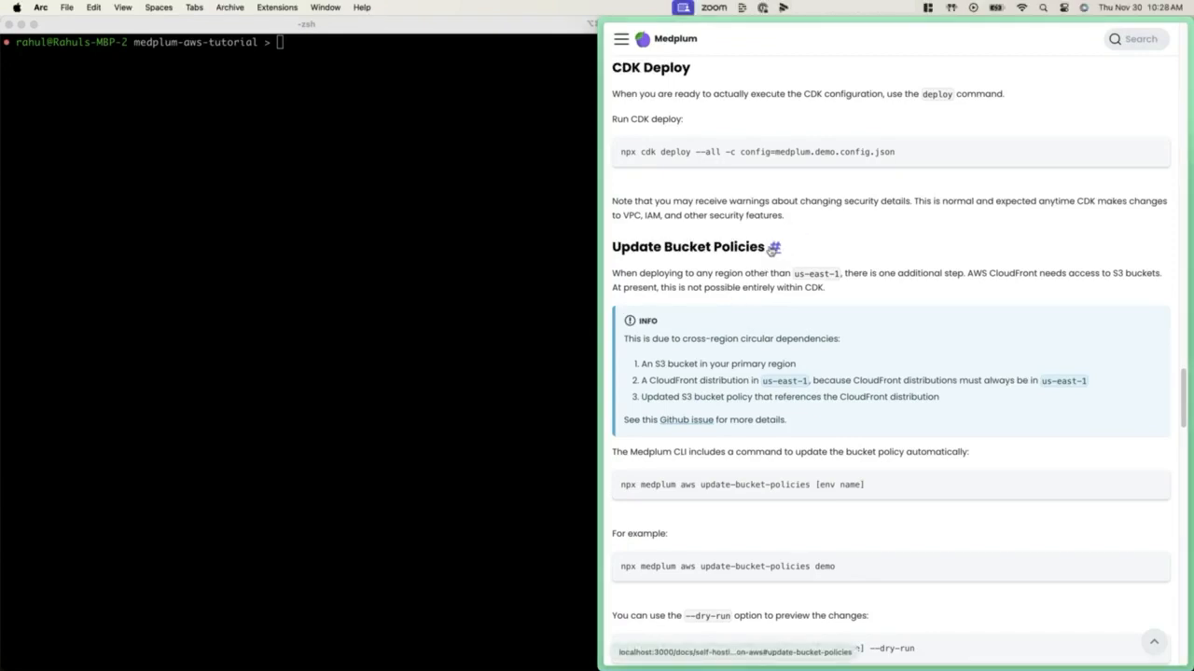
click(774, 247)
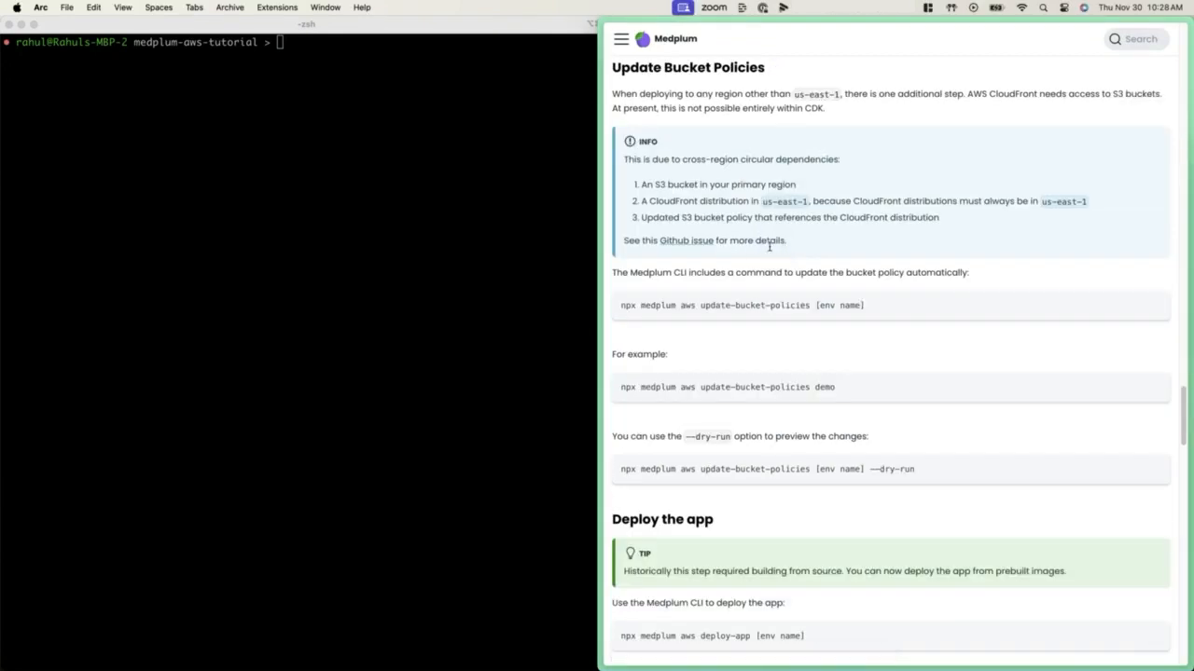
click(345, 300)
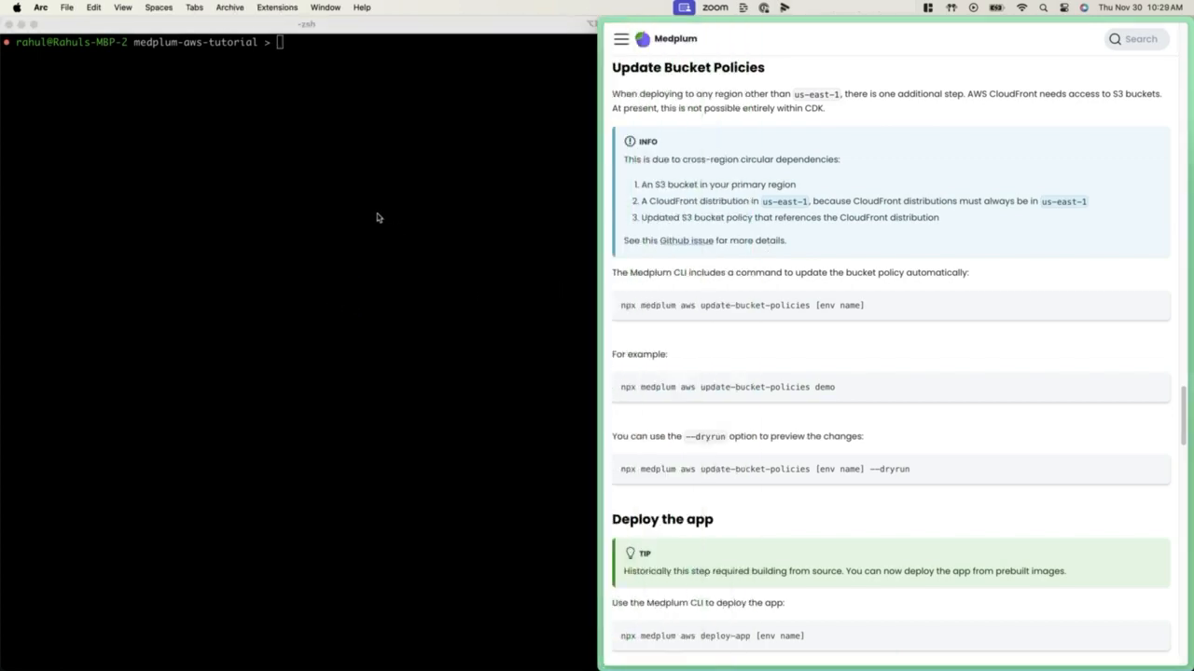
click(376, 215)
text(npx medplum aws update-bucket-policies [env name] --dryrun)
key(alt+Left)
key(BackSpace)
key(BackSpace)
key(BackSpace)
key(BackSpace)
key(BackSpace)
key(BackSpace)
key(BackSpace)
key(BackSpace)
key(BackSpace)
key(BackSpace)
key(BackSpace)
text(tutorial)
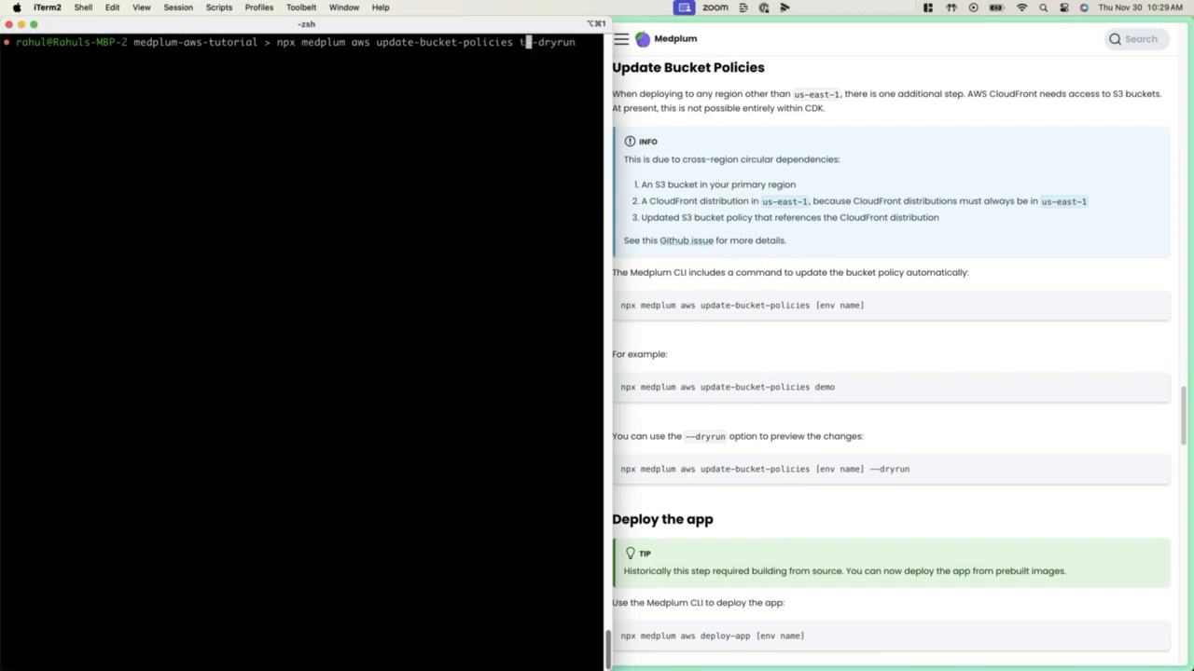
key(Return)
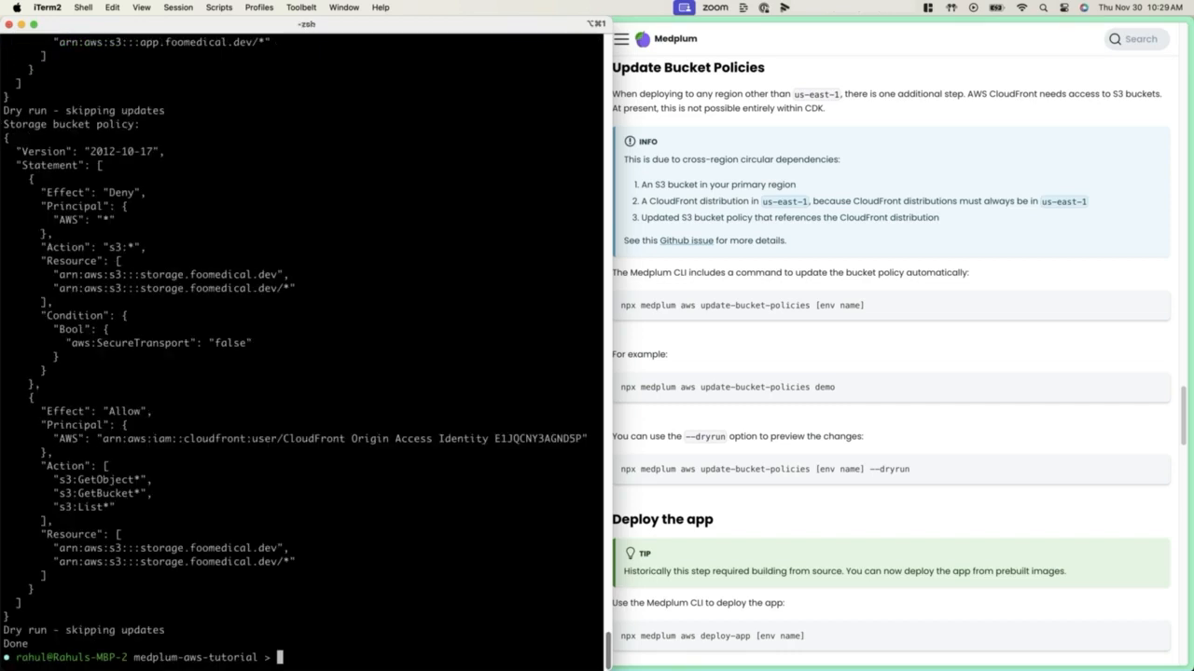
Review the dry-run bucket policies, apply the update to the tutorial environment without the dry-run option, and clear the terminal
scroll(296, 350, up, 12)
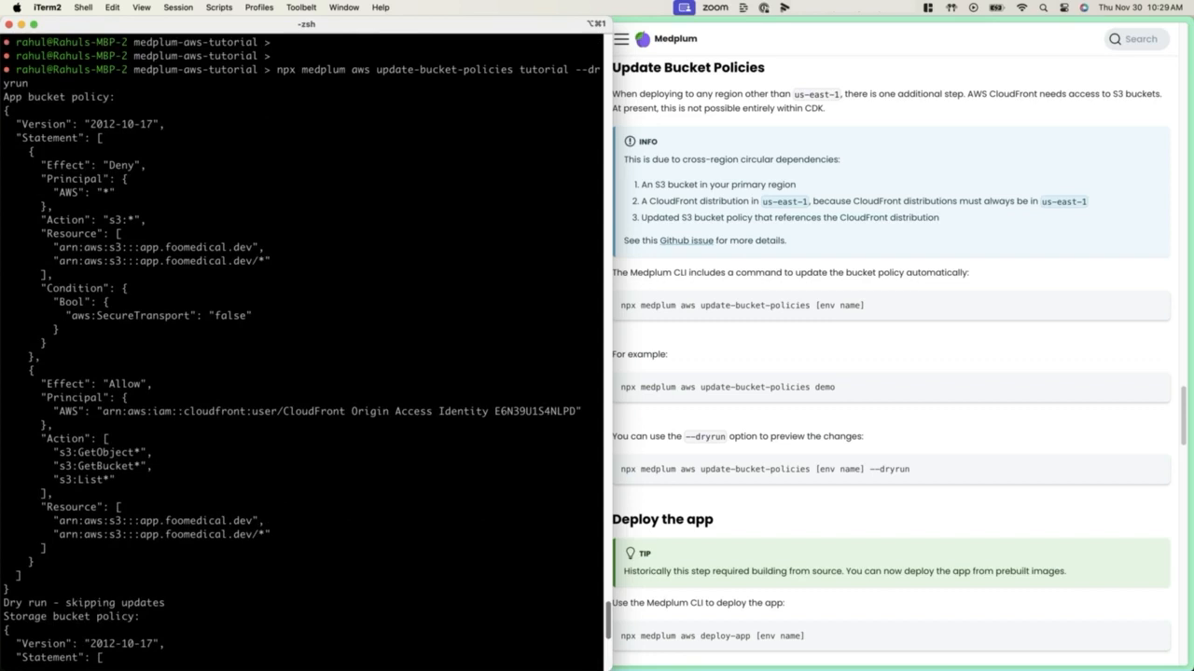
scroll(295, 351, down, 11)
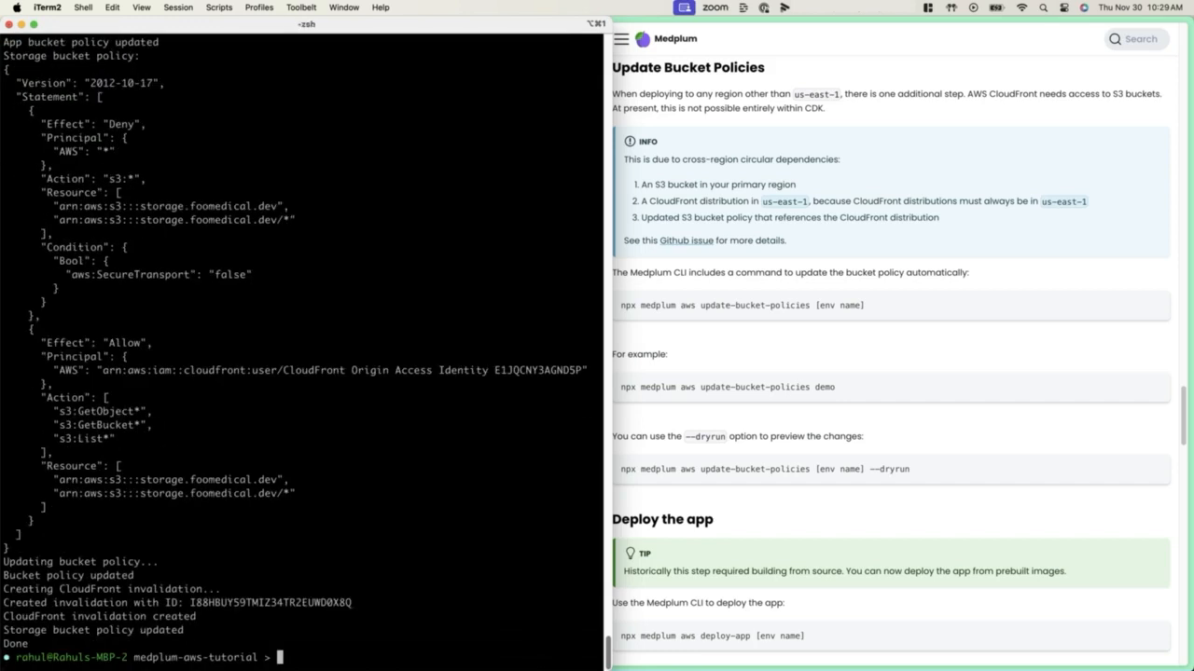
key(ctrl+l)
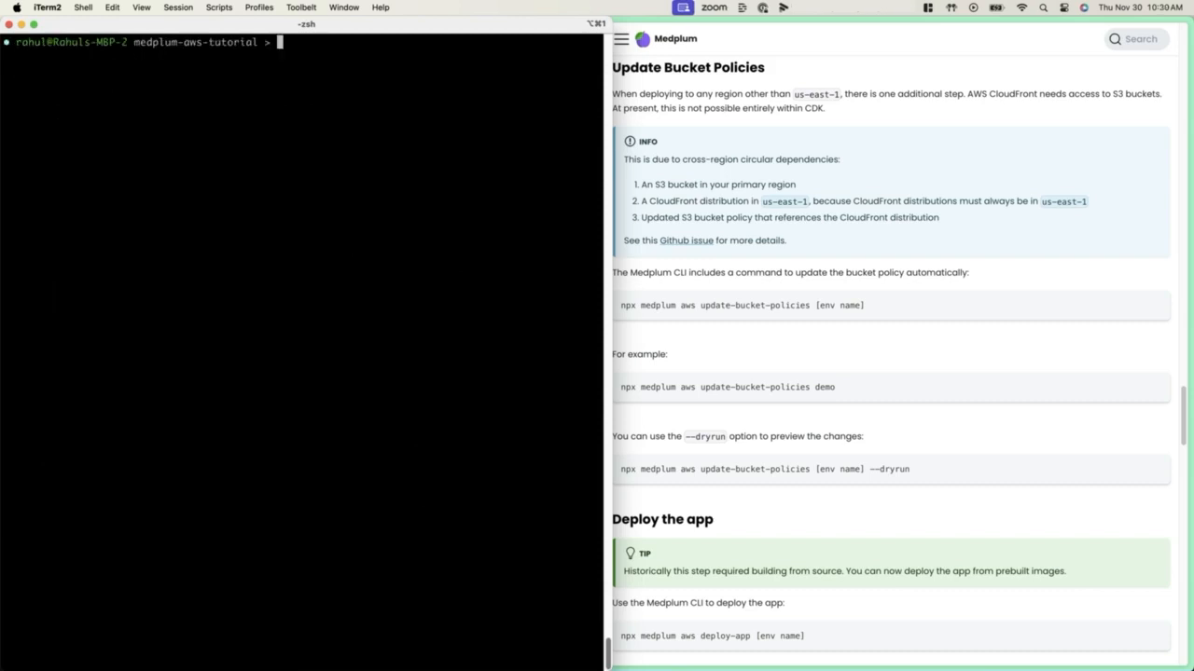
Deploy the Medplum app to the tutorial environment by running npx medplum aws deploy-app tutorial
click(764, 403)
click(726, 519)
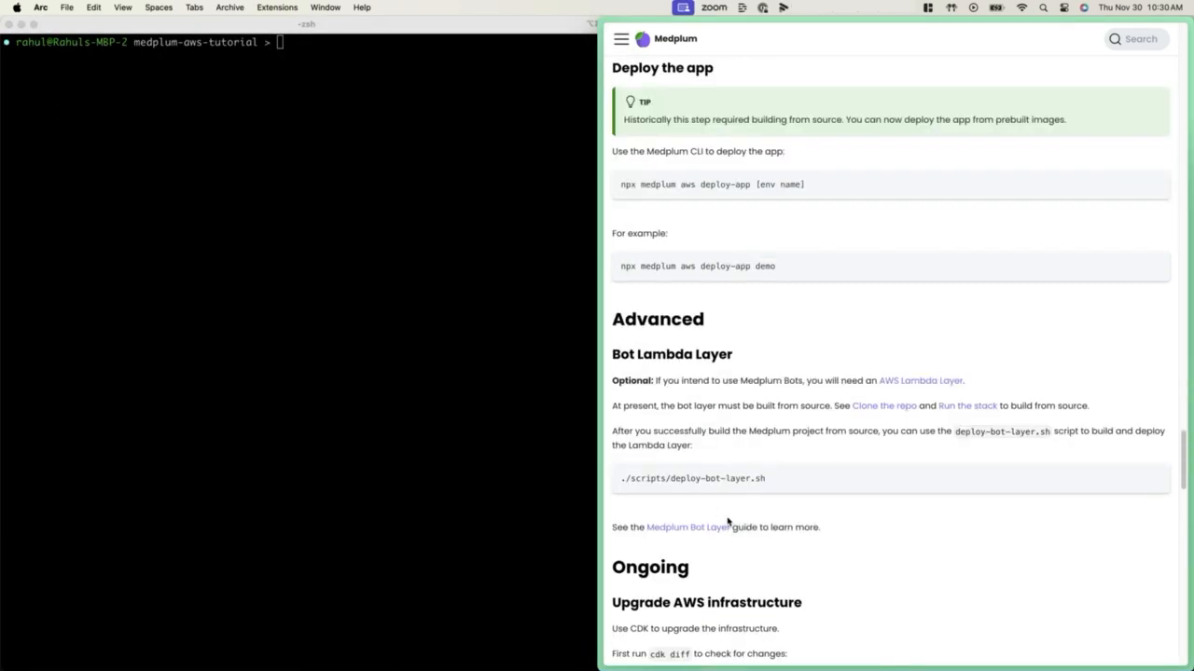
mouse_move(1157, 271)
click(1156, 184)
click(400, 131)
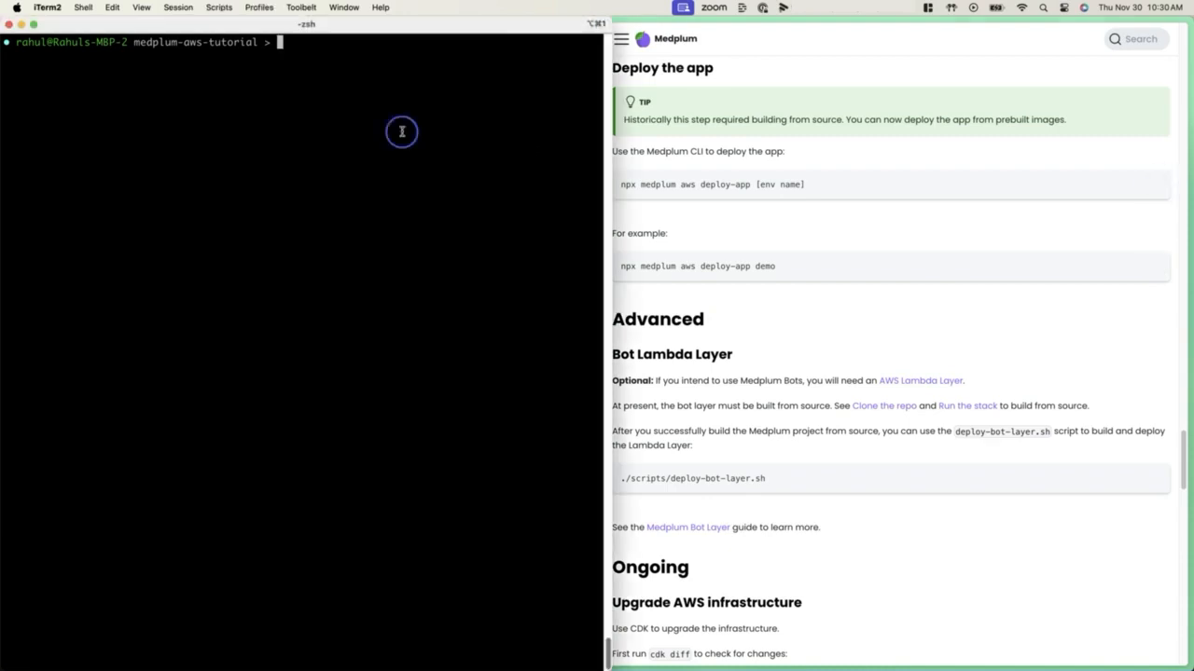
key(super+v)
key(BackSpace)
key(BackSpace)
key(BackSpace)
key(BackSpace)
key(BackSpace)
key(BackSpace)
key(BackSpace)
key(BackSpace)
key(BackSpace)
key(BackSpace)
text(tutorial)
key(Return)
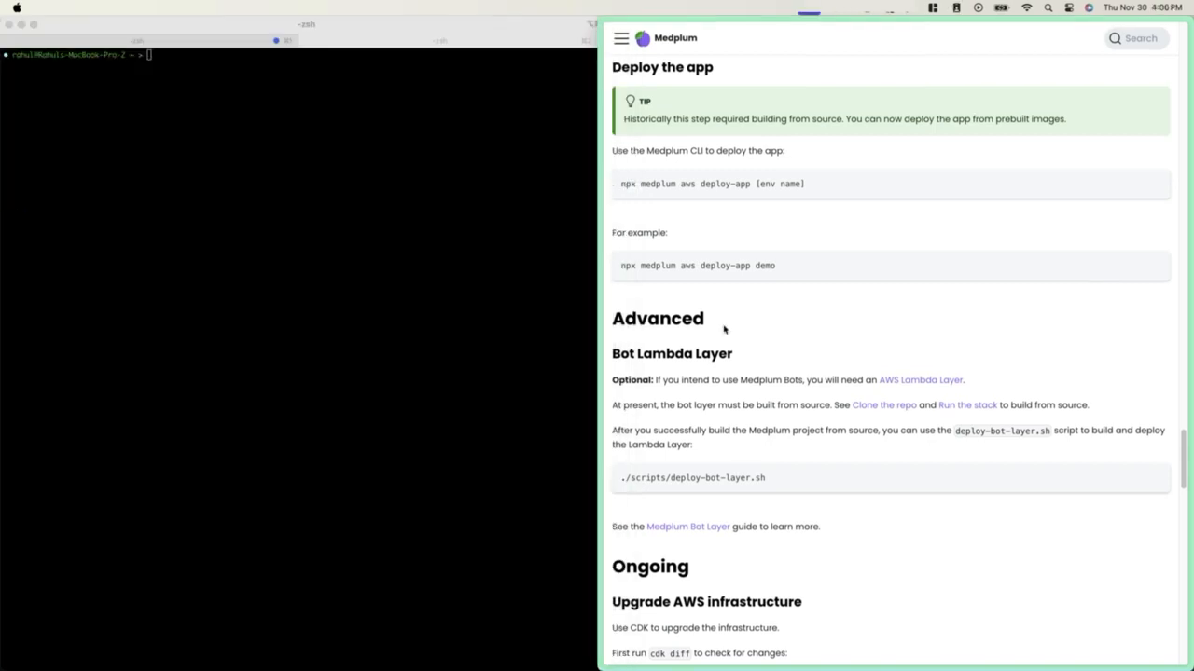
Switch to the browser, enlarge its window, and open app.foomedical.dev in a new tab
click(724, 328)
key(ctrl+alt+Return)
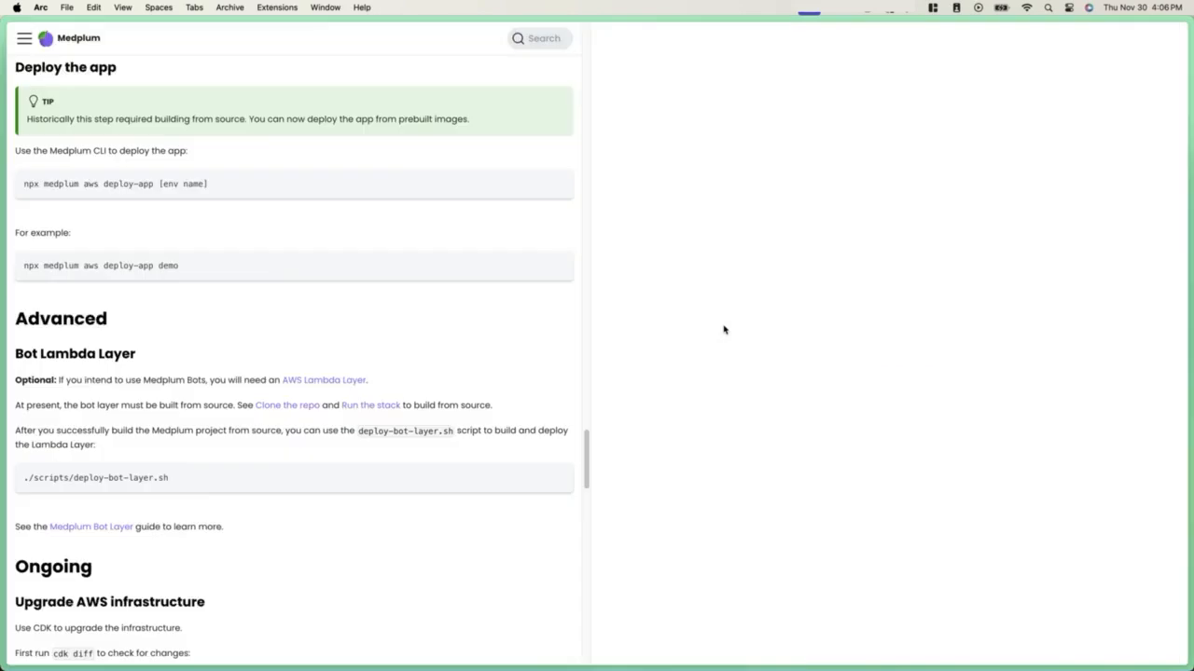
key(super+t)
text(app.foo)
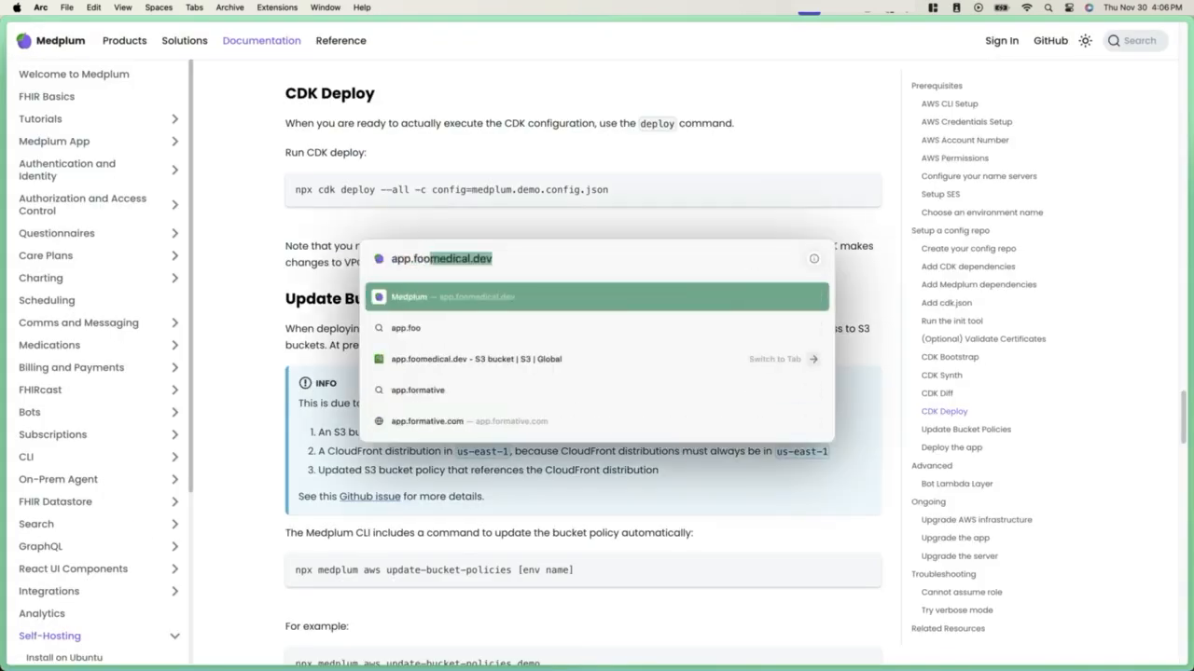
key(Return)
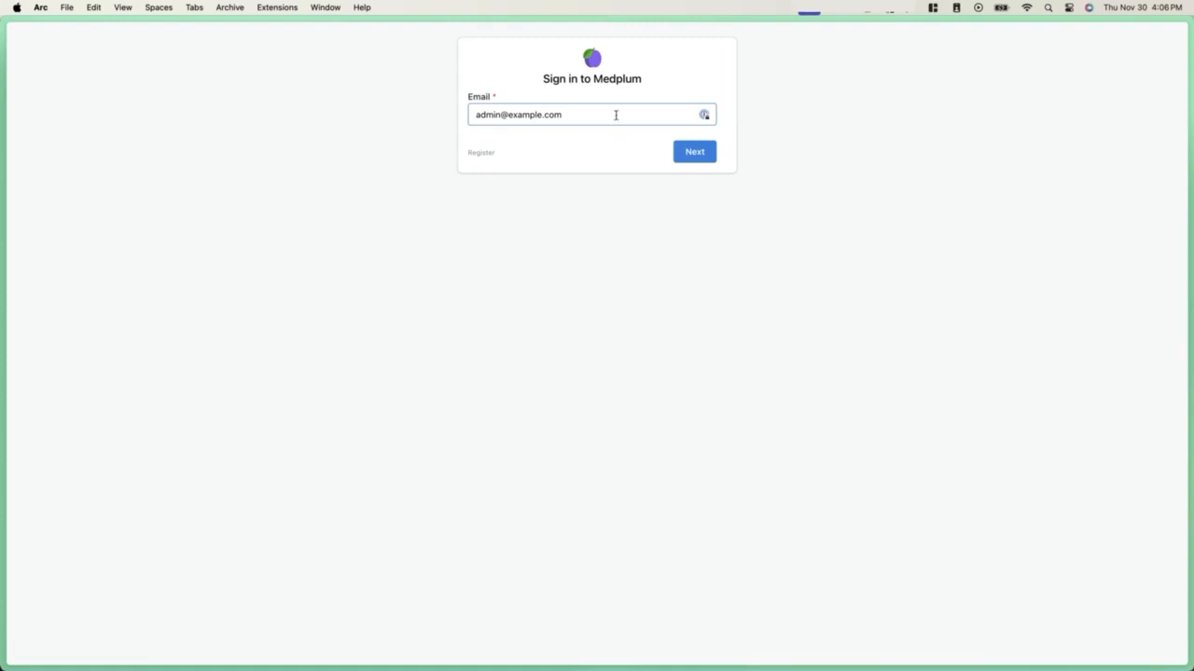
Sign in to the deployed Medplum app with the admin email and account password, and check the account menu
click(691, 151)
click(707, 114)
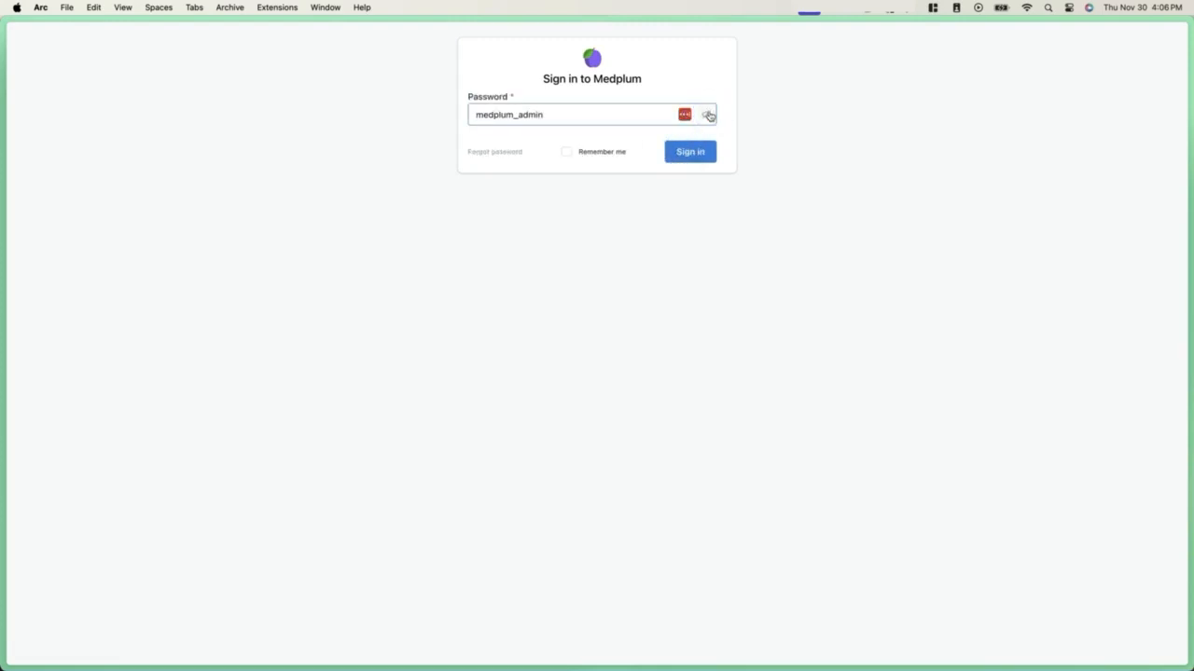
click(694, 156)
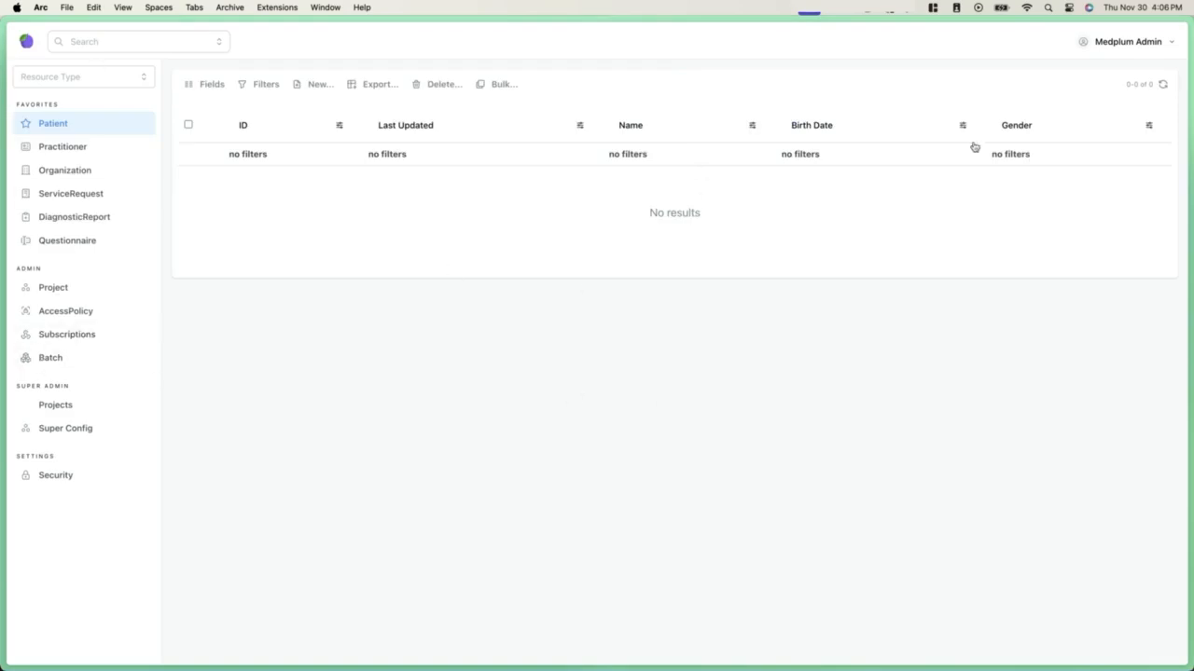
click(1101, 42)
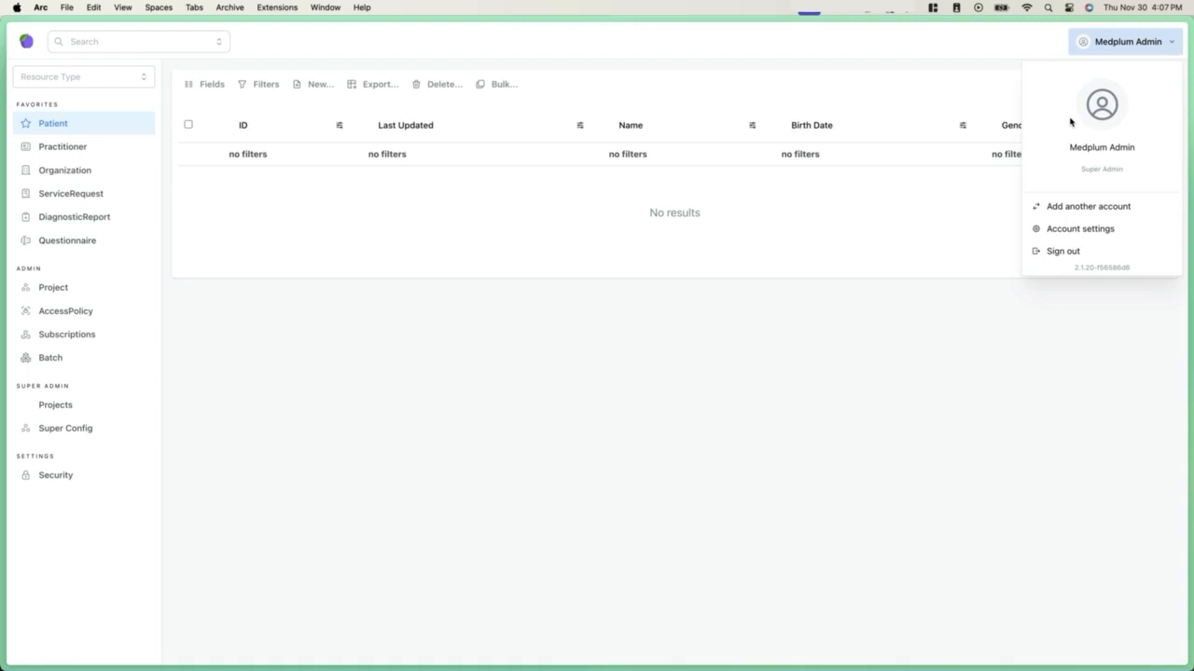
click(1151, 42)
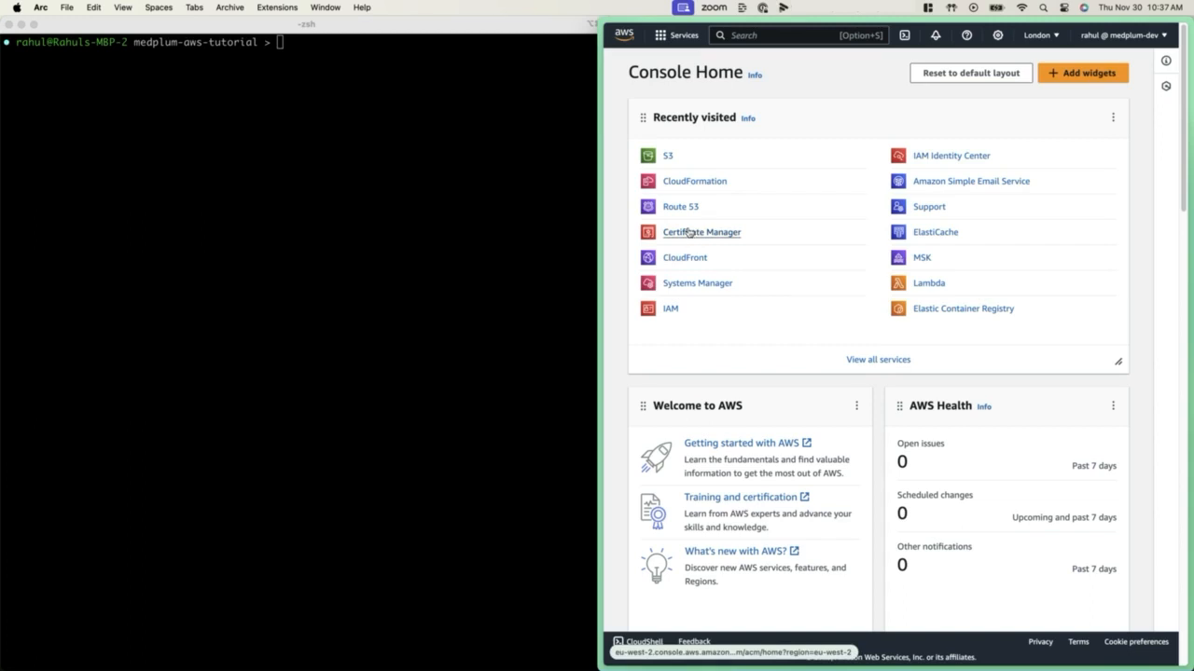
Open the MedplumTutorial stack in AWS CloudFormation and examine its overview, status and tags
click(694, 186)
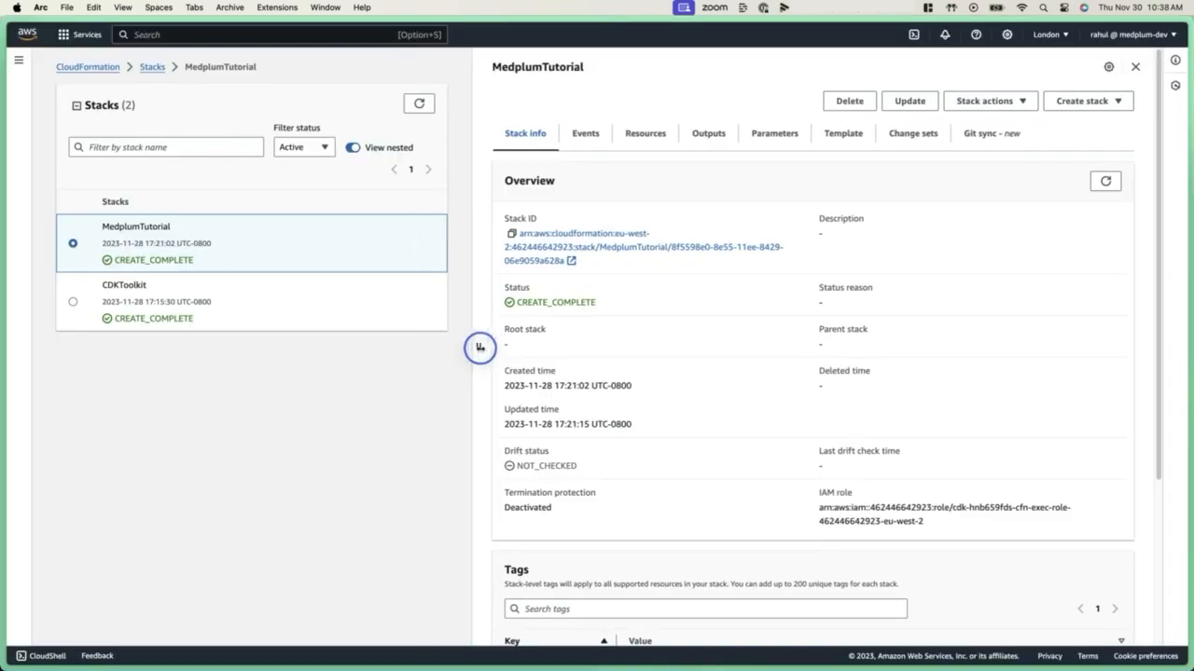
drag(480, 347, 511, 347)
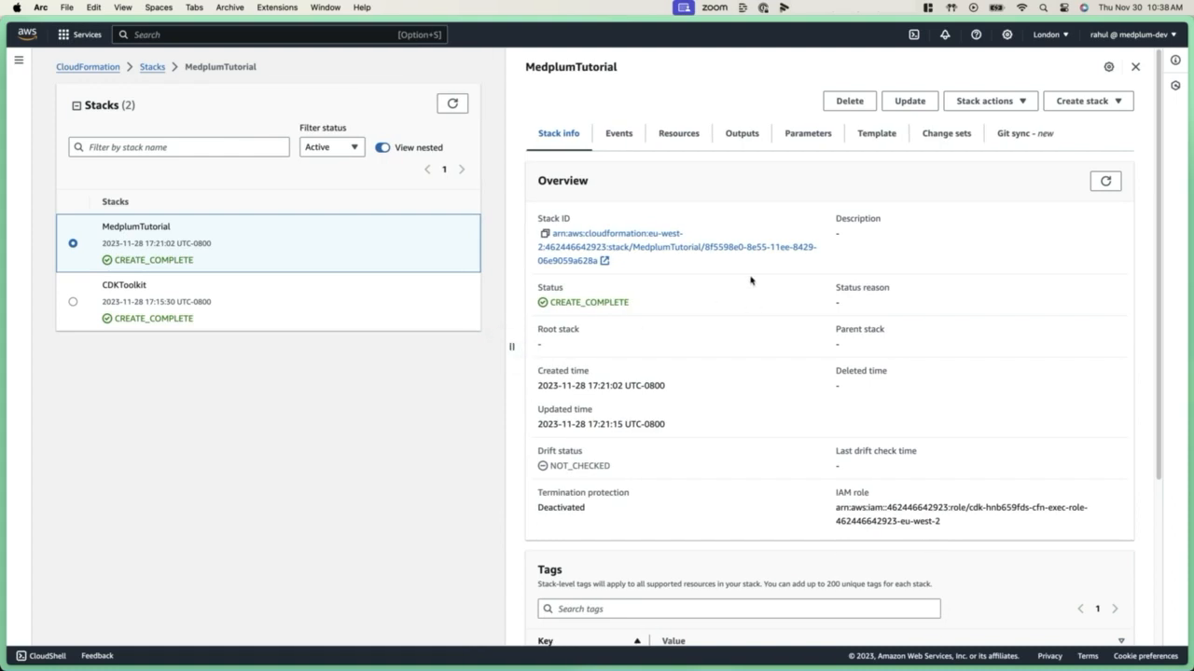
scroll(746, 298, down, 1)
scroll(746, 298, down, 5)
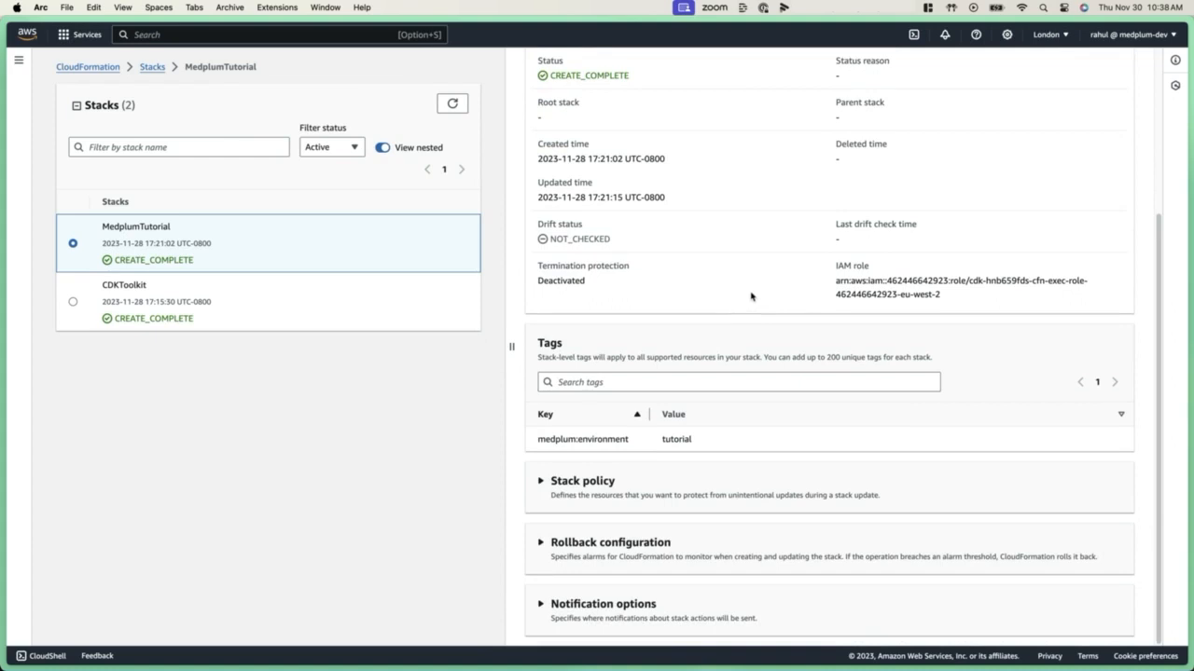
scroll(746, 297, up, 5)
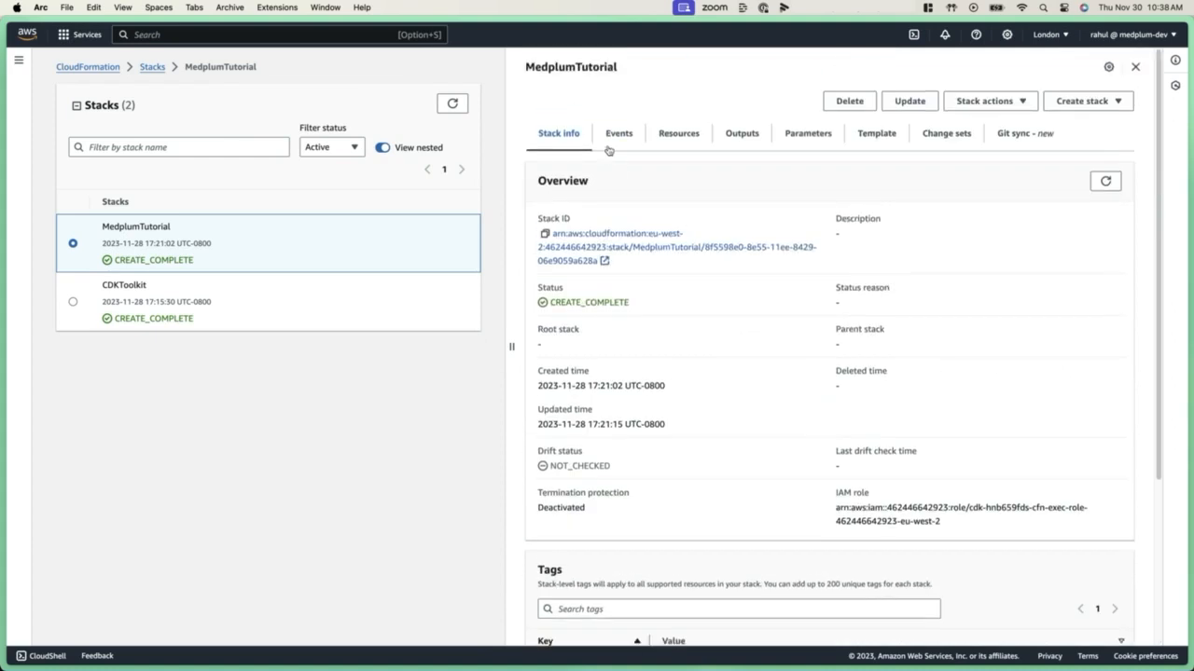
List the MedplumTutorial stack's resources and examine the components inside the BackEnd group
click(680, 134)
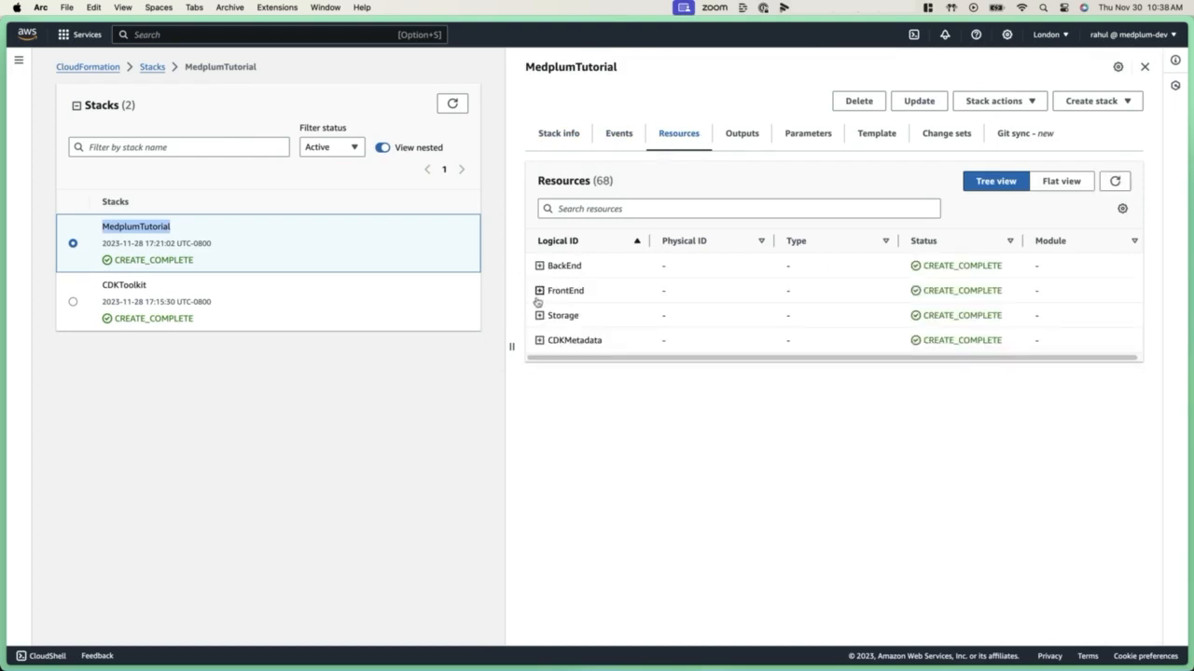
click(539, 267)
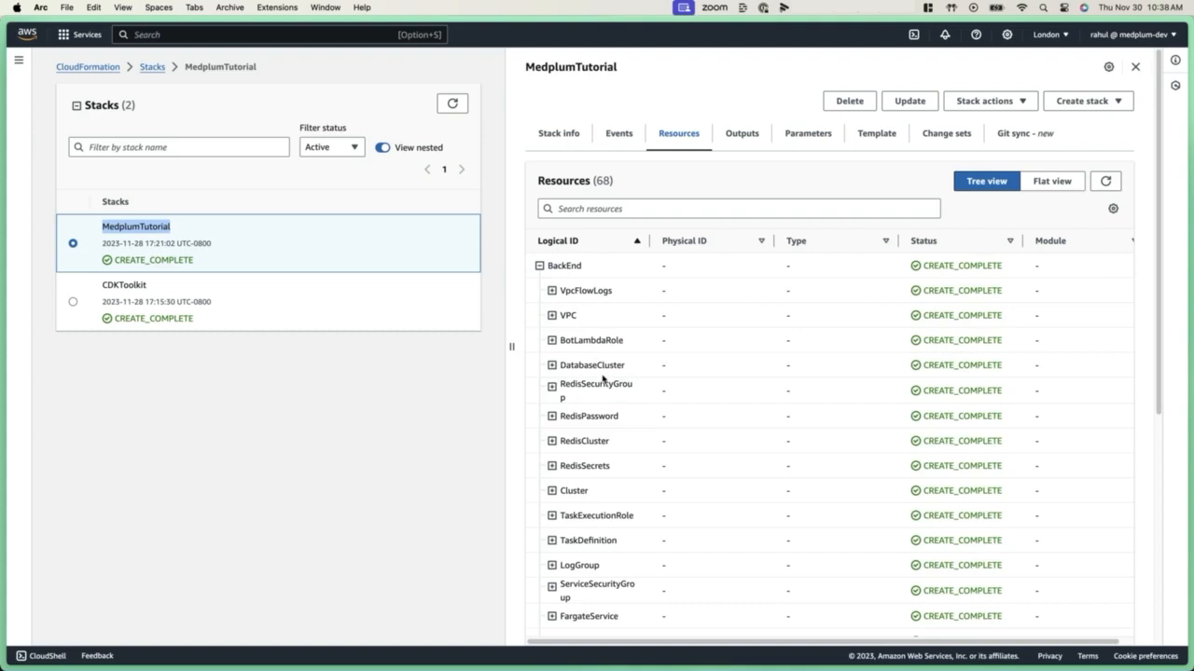
scroll(602, 376, down, 6)
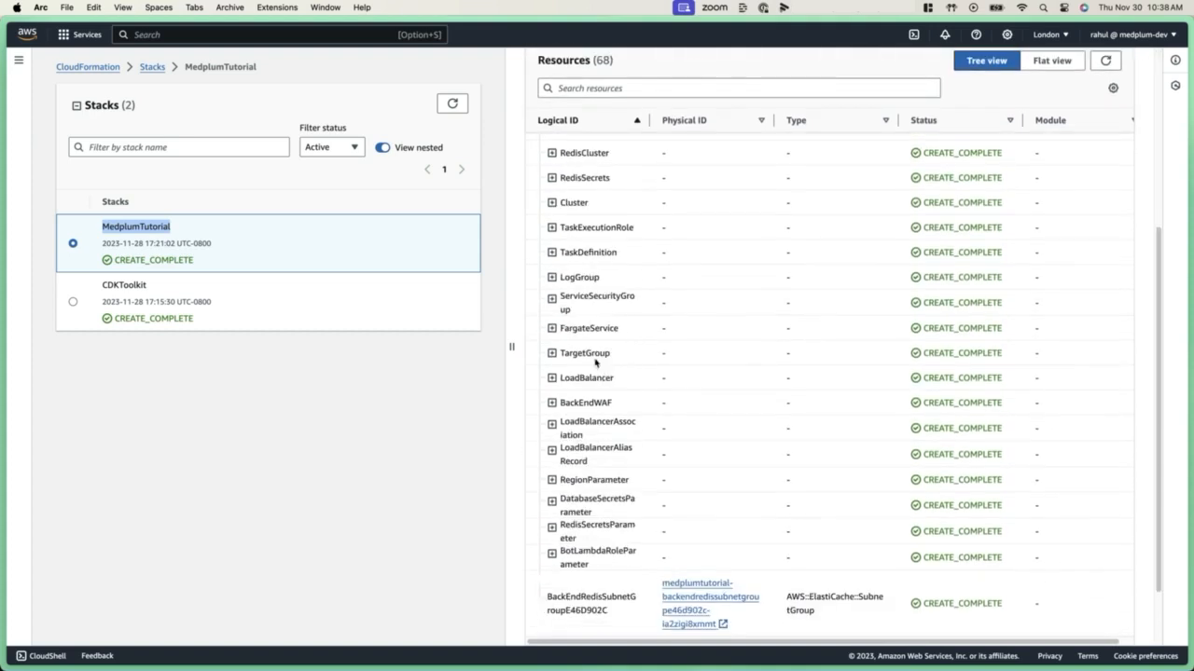
scroll(573, 349, down, 3)
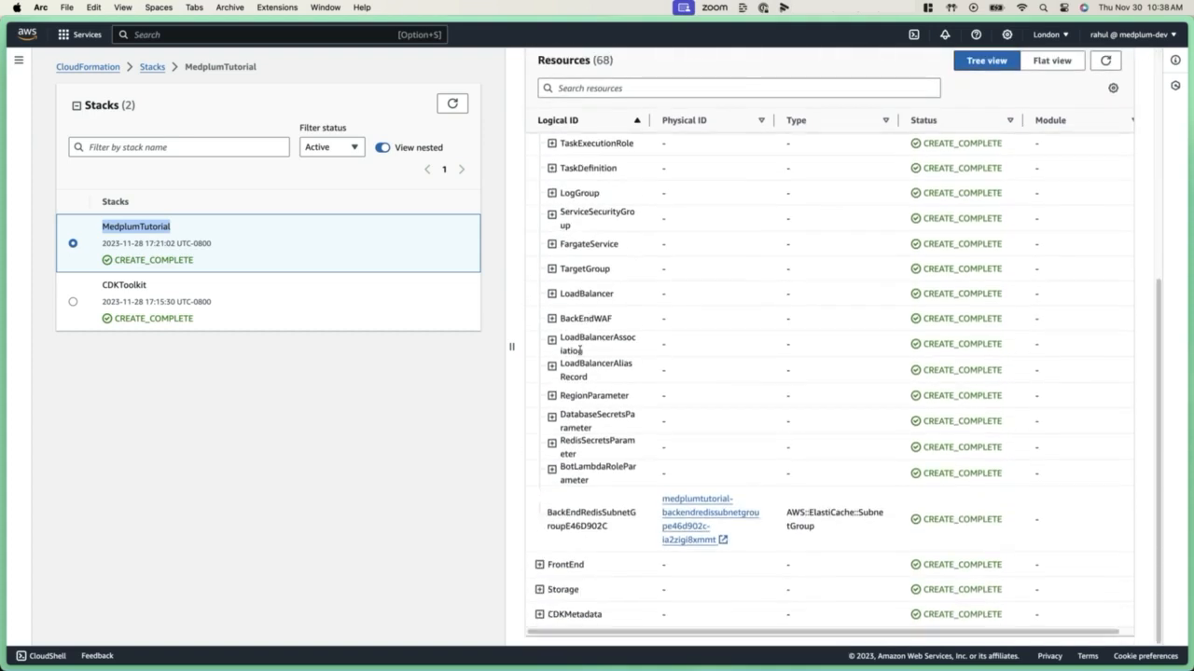
Expand the FrontEnd AppBucket, Storage StorageBucket and CDKMetadata groups to inspect their resources
click(539, 565)
scroll(643, 480, down, 1)
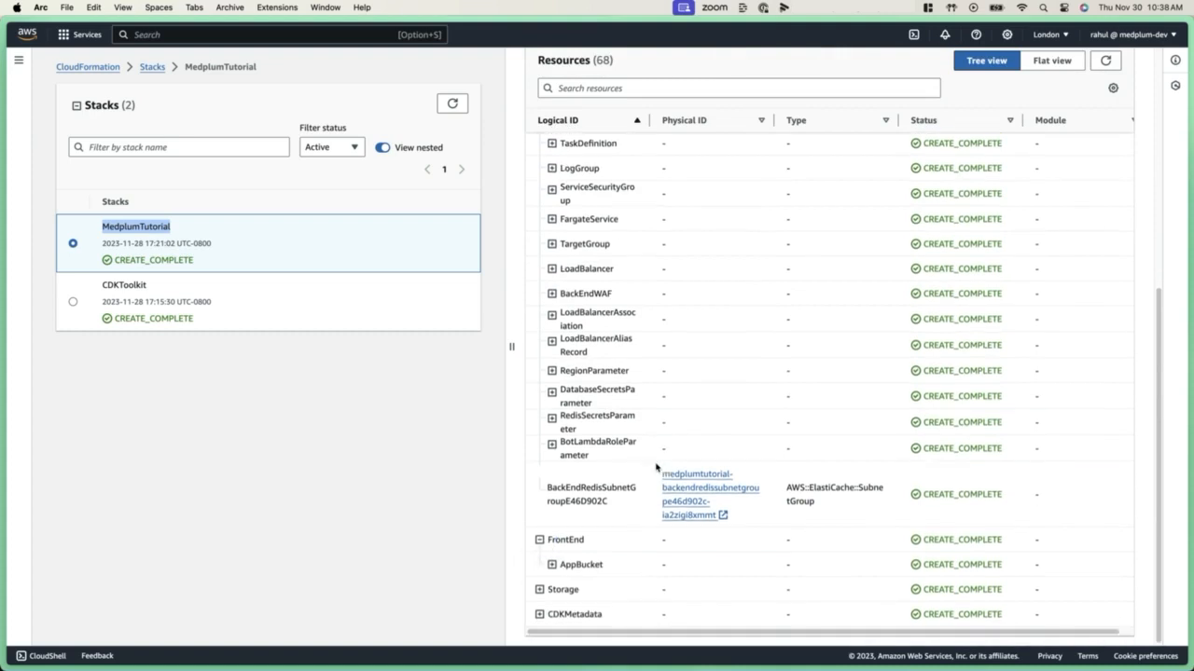
click(551, 564)
scroll(630, 475, down, 2)
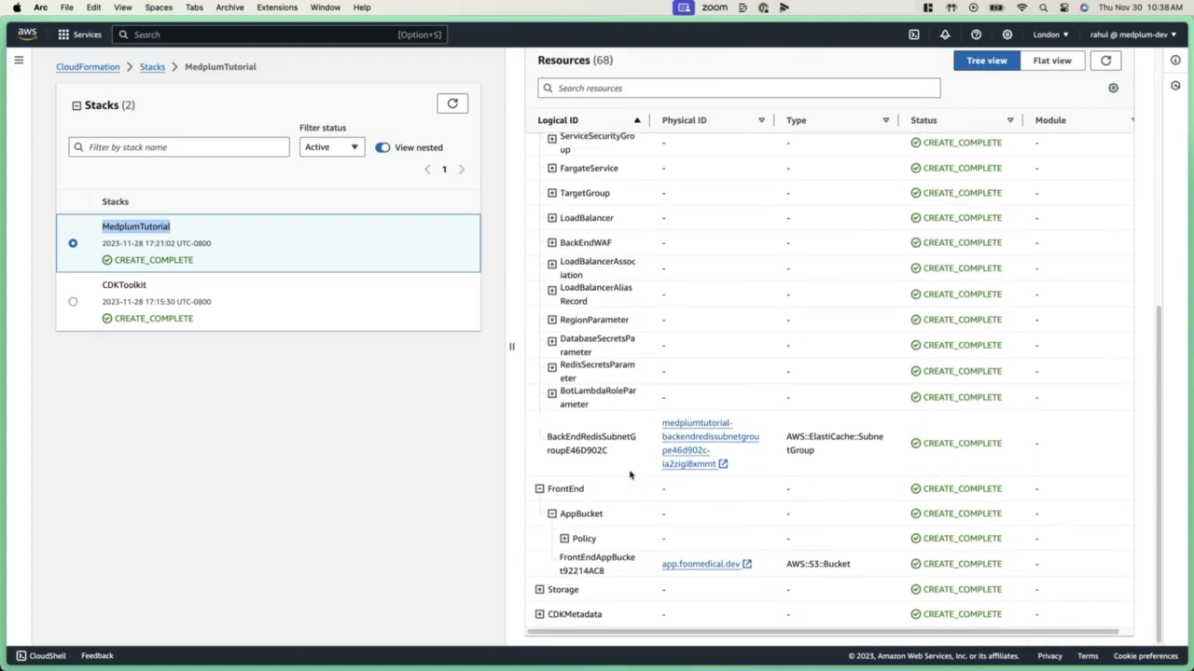
click(539, 591)
scroll(620, 537, down, 1)
click(551, 590)
scroll(609, 538, down, 3)
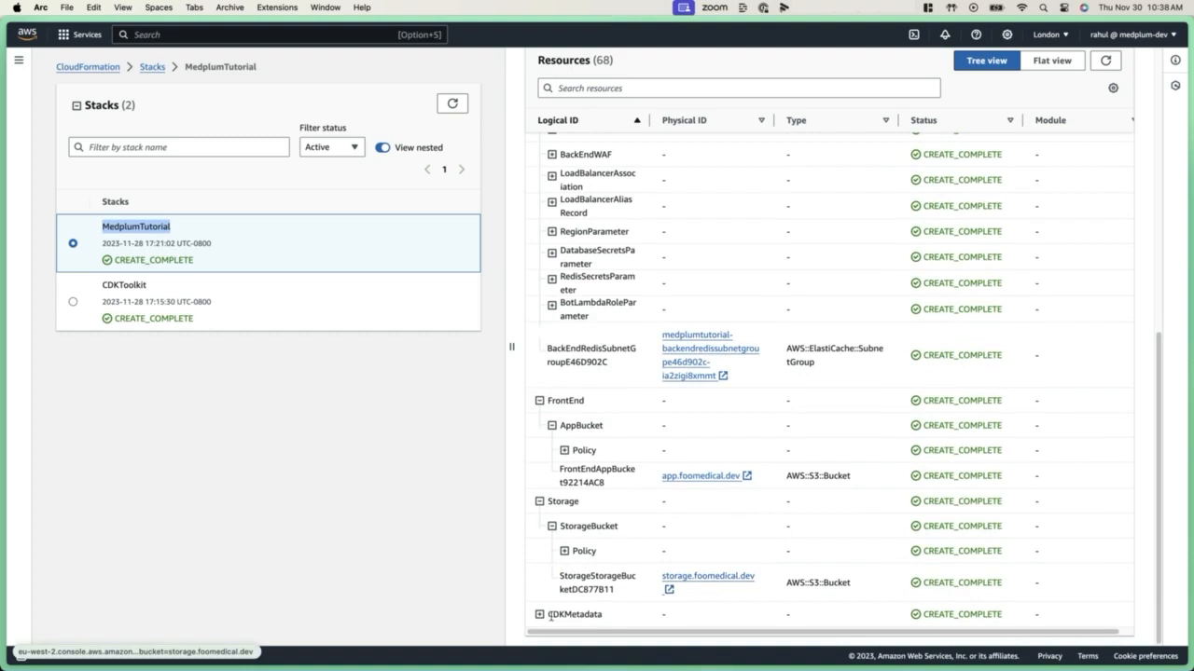
click(539, 615)
Search the AWS services for Param and open the Parameter Store in Systems Manager to view the tutorial parameters
scroll(792, 264, up, 15)
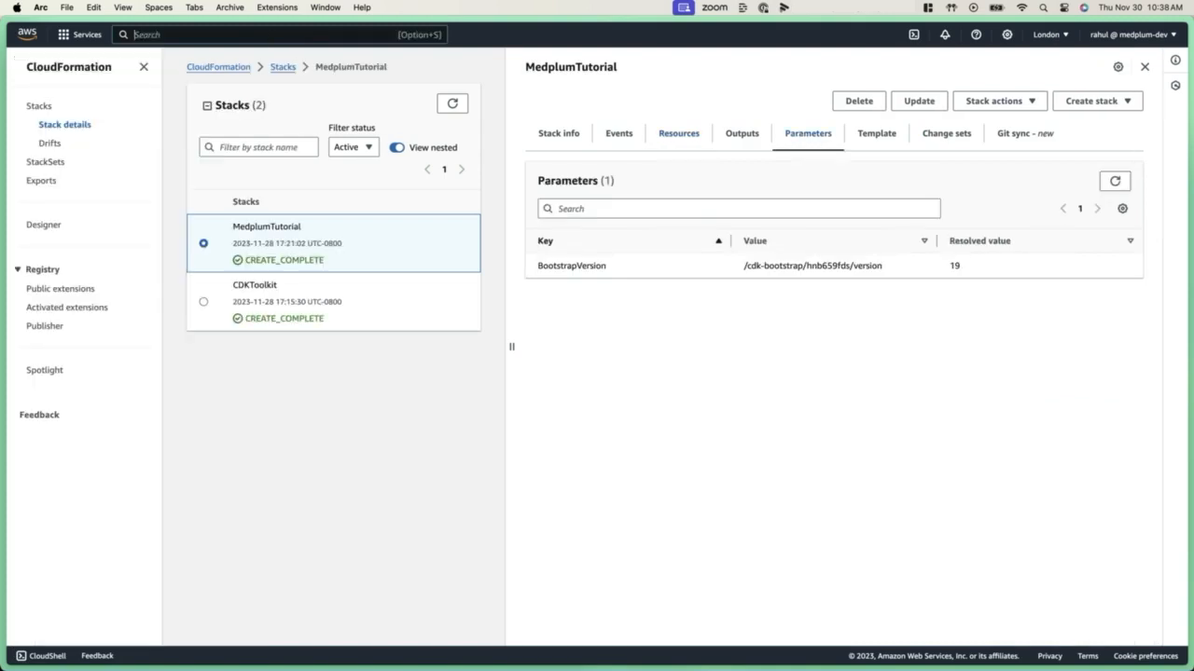
text(AWS)
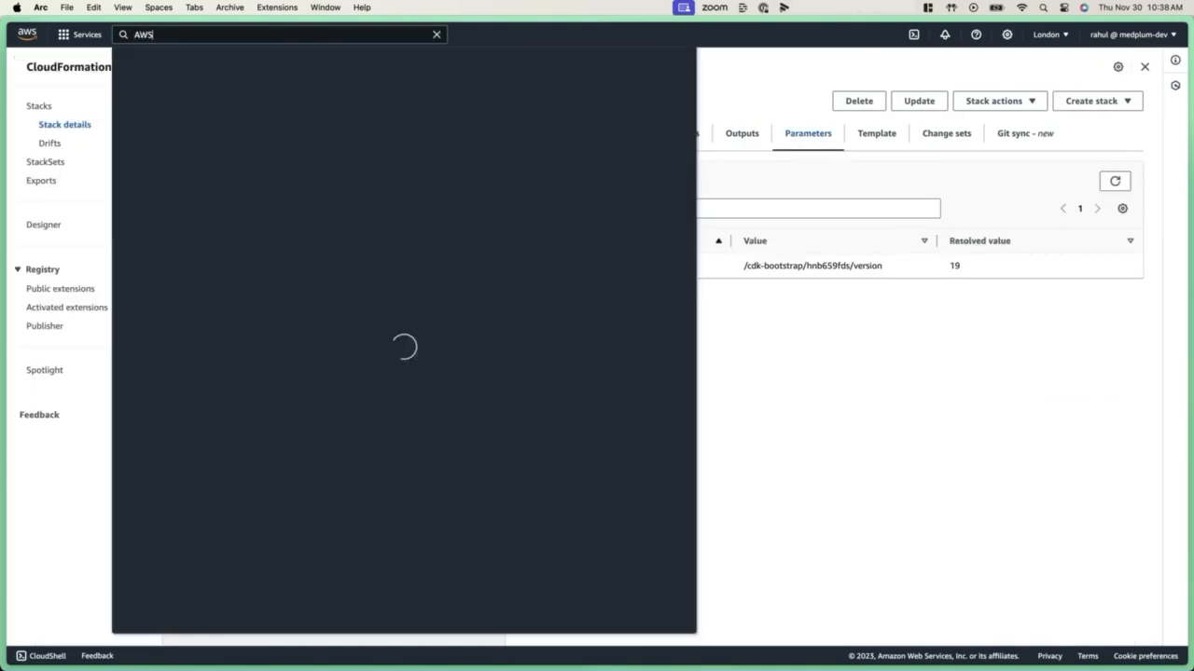
key(super+a)
text(Oa)
key(BackSpace)
key(BackSpace)
text(Param)
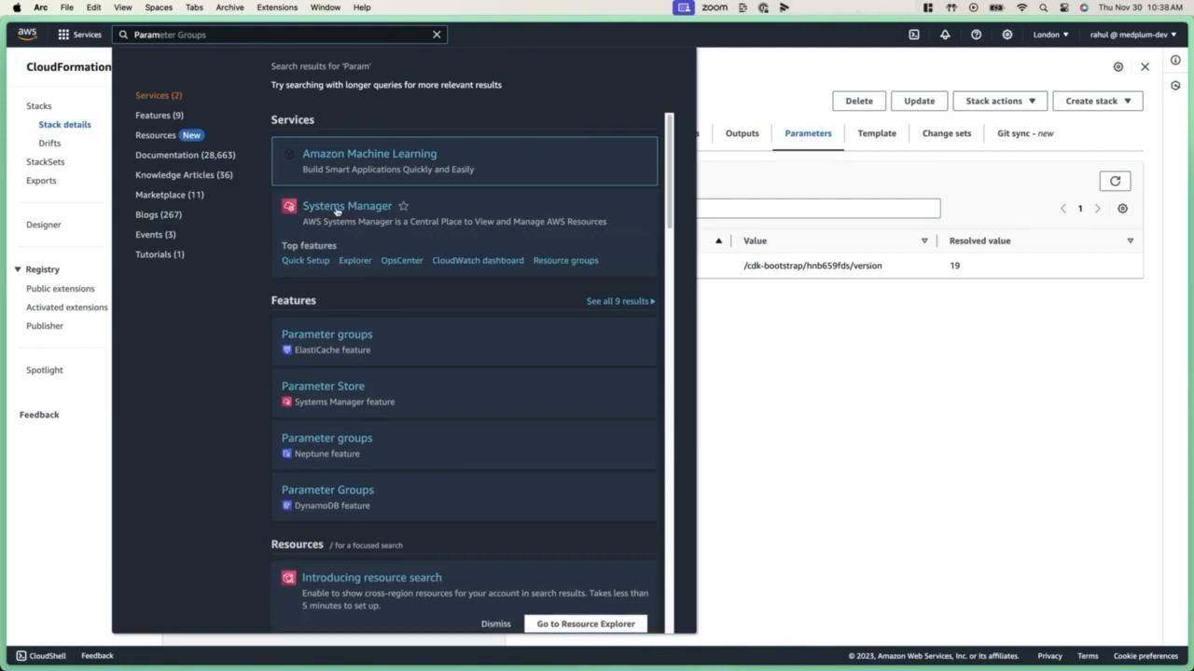
click(336, 207)
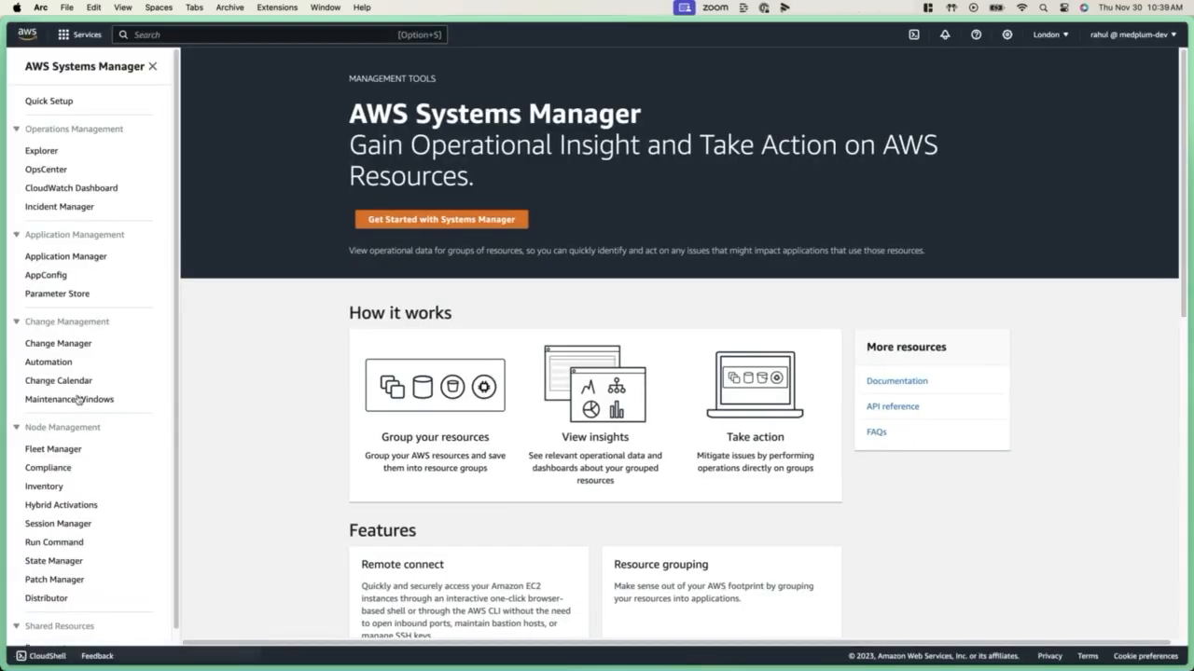
click(68, 297)
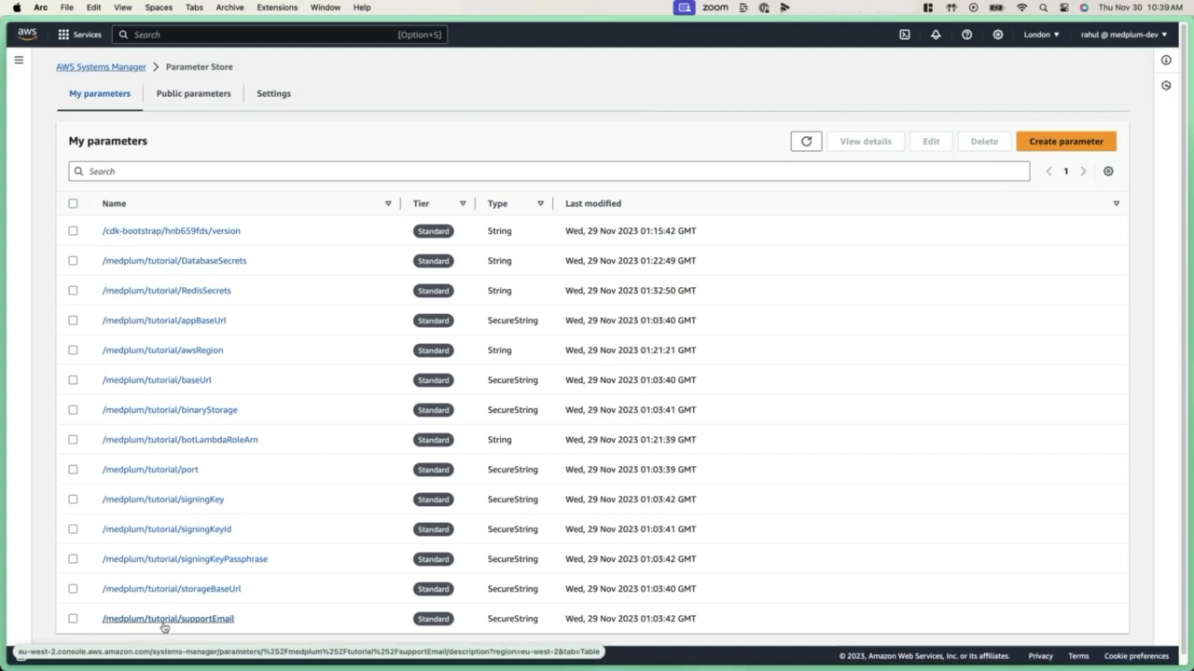
Open the S3 service from the recently visited AWS services to view the buckets
click(82, 37)
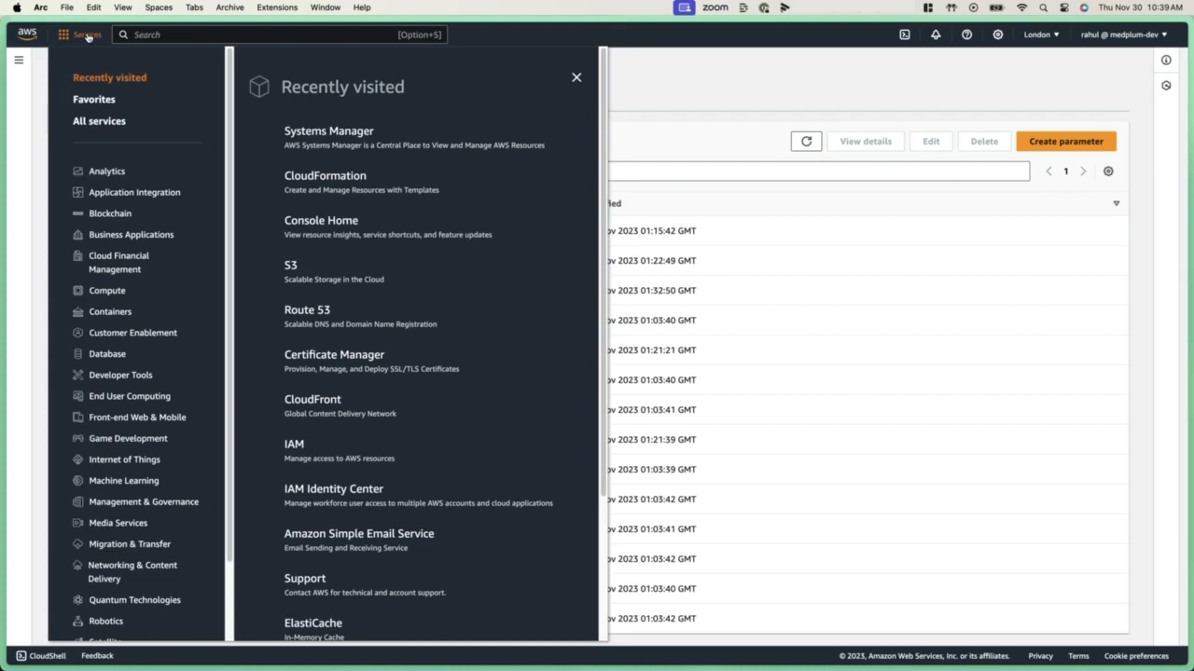
click(302, 267)
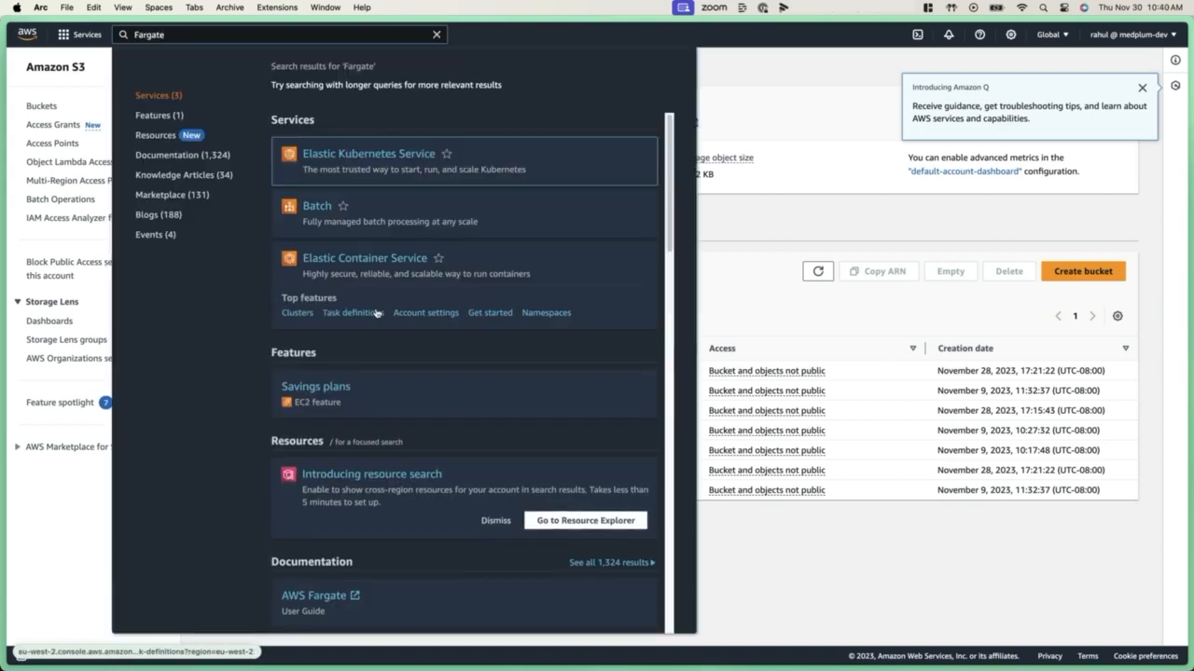
Open the Elastic Container Service clusters, and search the AWS services for RDS to view its DB instances
click(375, 258)
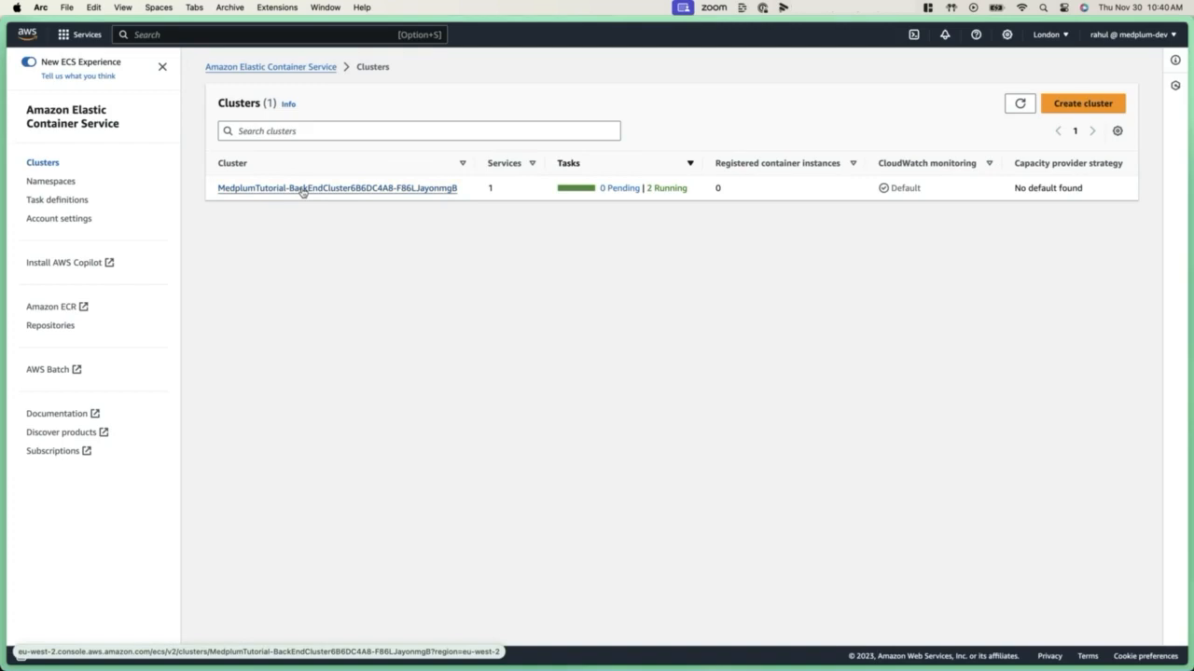
click(193, 35)
text(RDS)
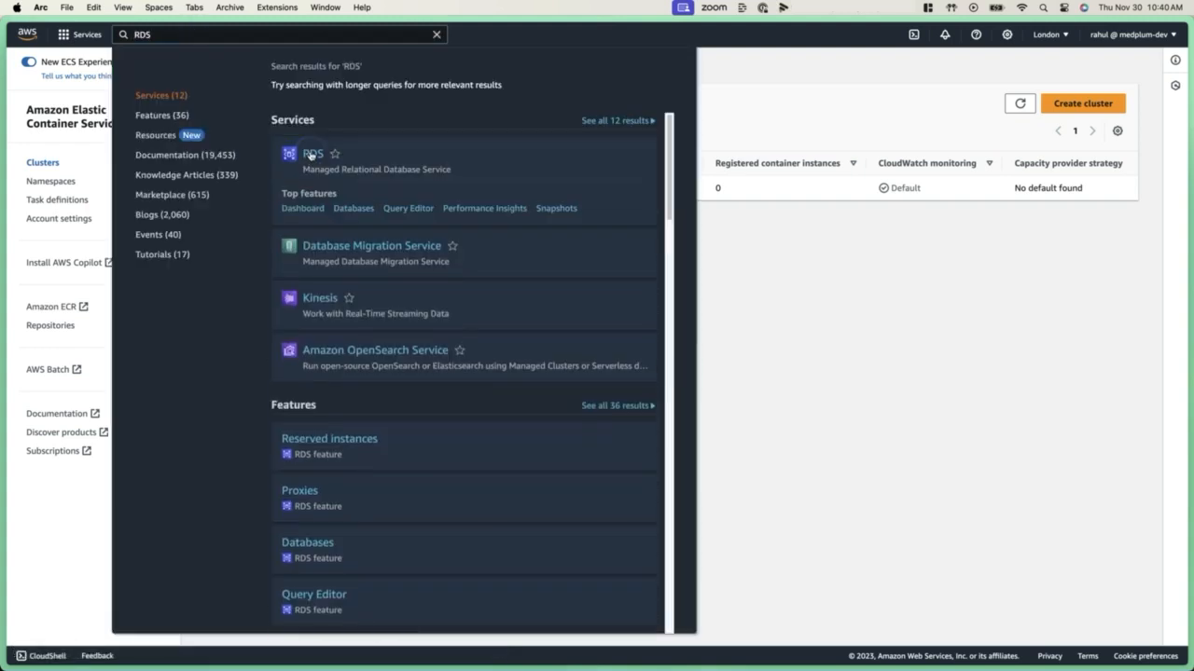
click(311, 154)
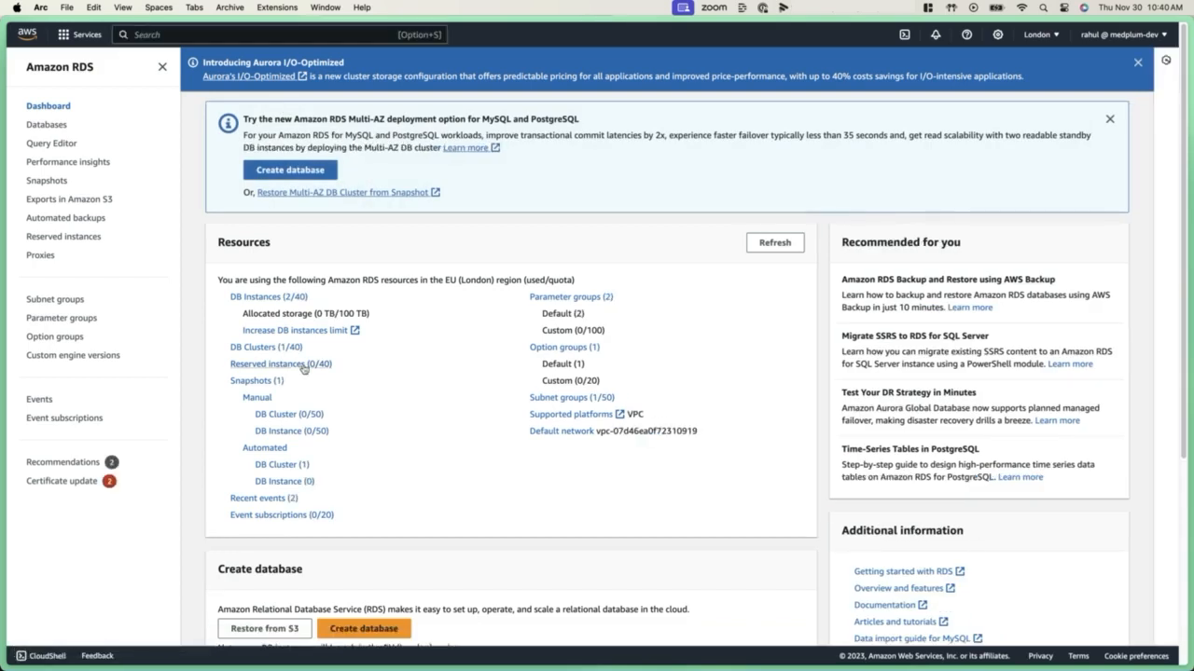
click(280, 298)
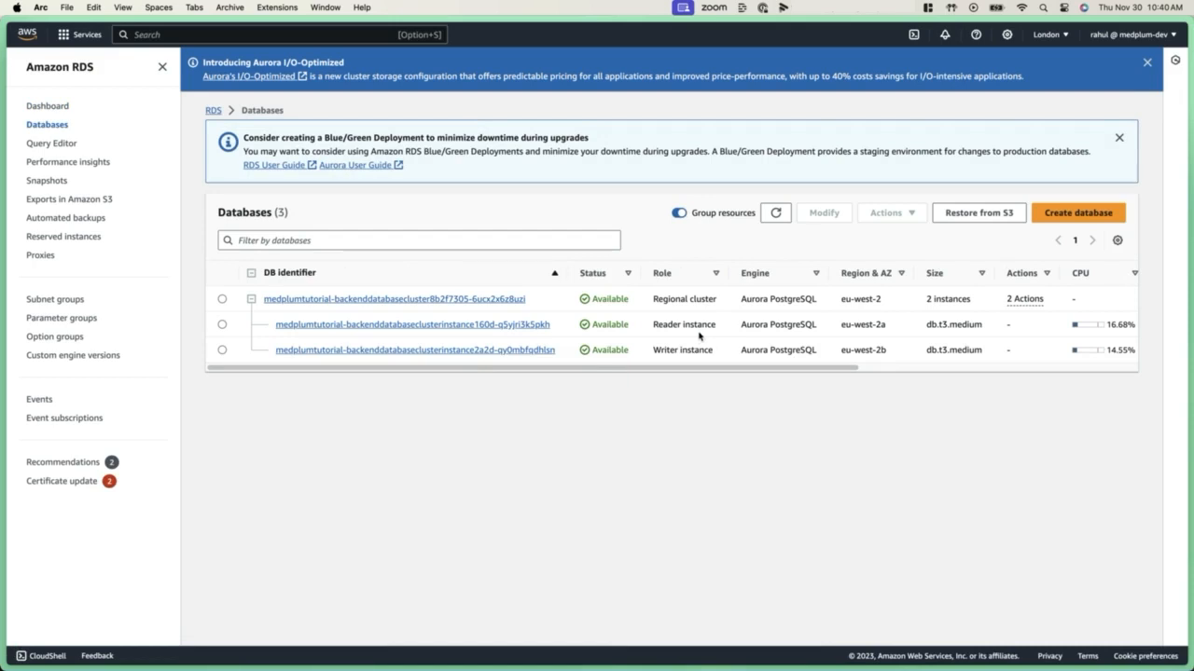
Open CloudFront from the AWS service search and widen the distributions' alternate domain names so they are fully readable
key(alt+s)
text(Cloudfribt)
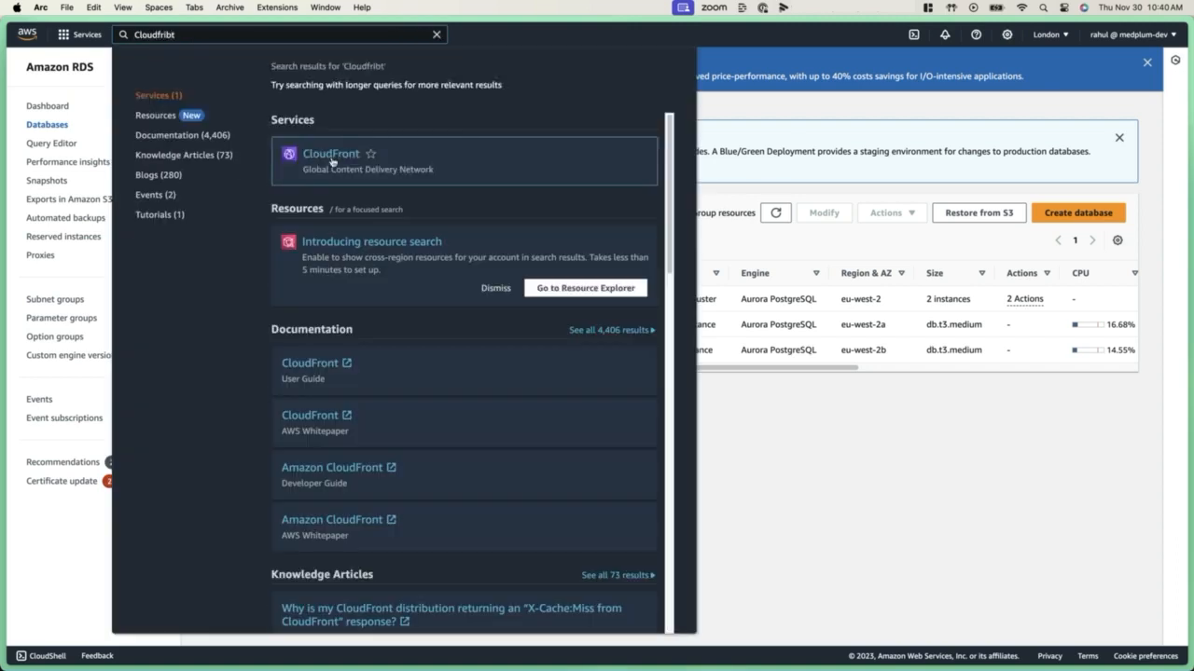
click(334, 152)
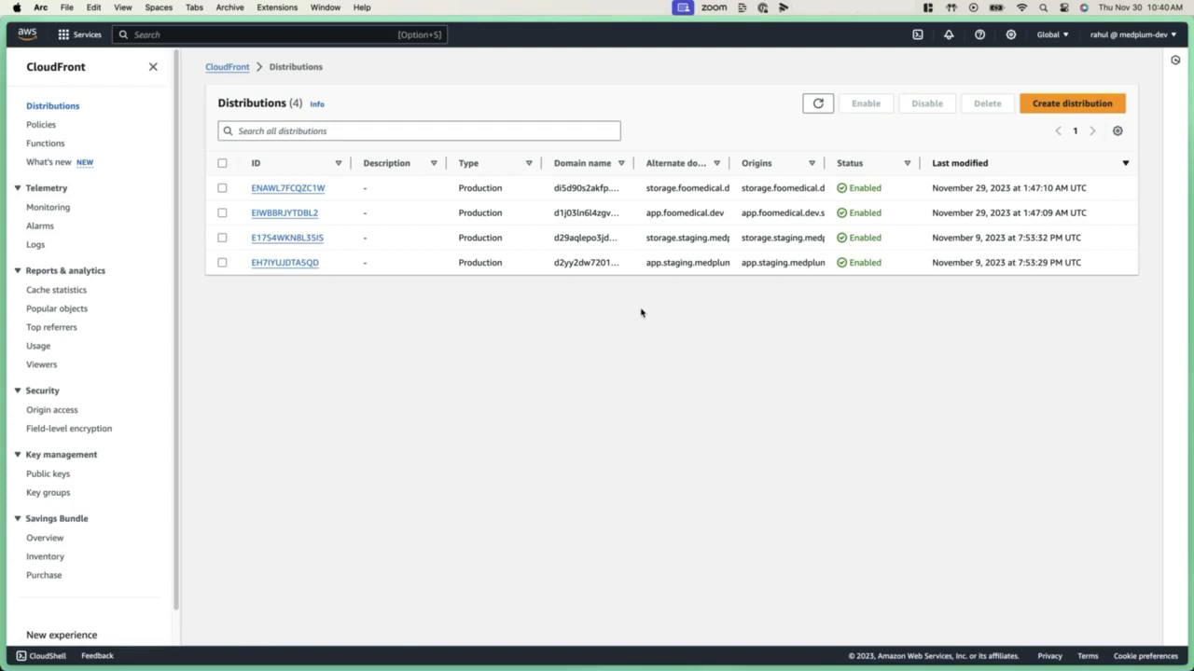
drag(729, 163, 843, 163)
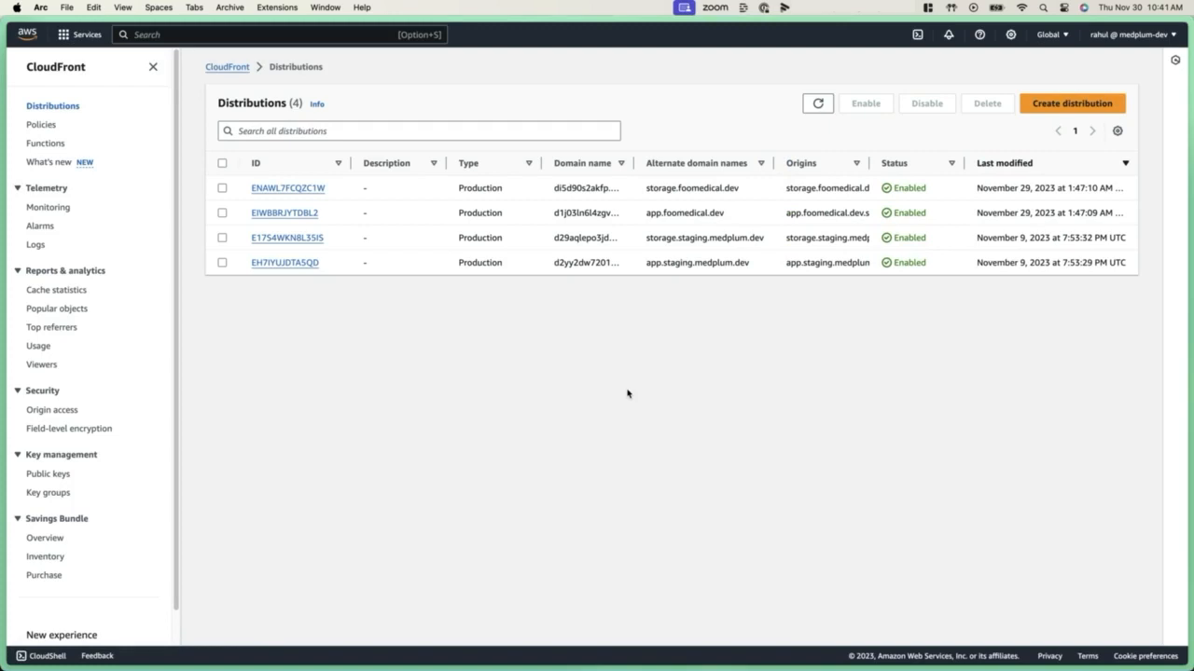
Load api.foomedical.dev/healthcheck in the browser to check the API server's health
click(549, 403)
key(super+l)
key(Escape)
key(super+l)
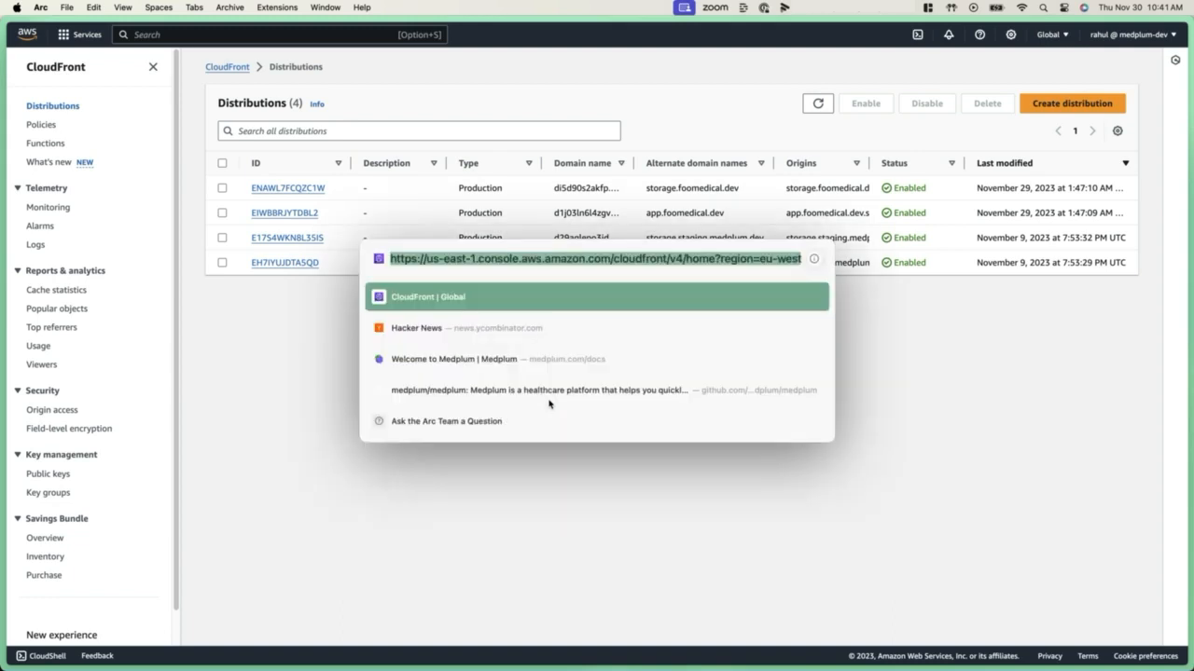
text(api.foomedical.dev)
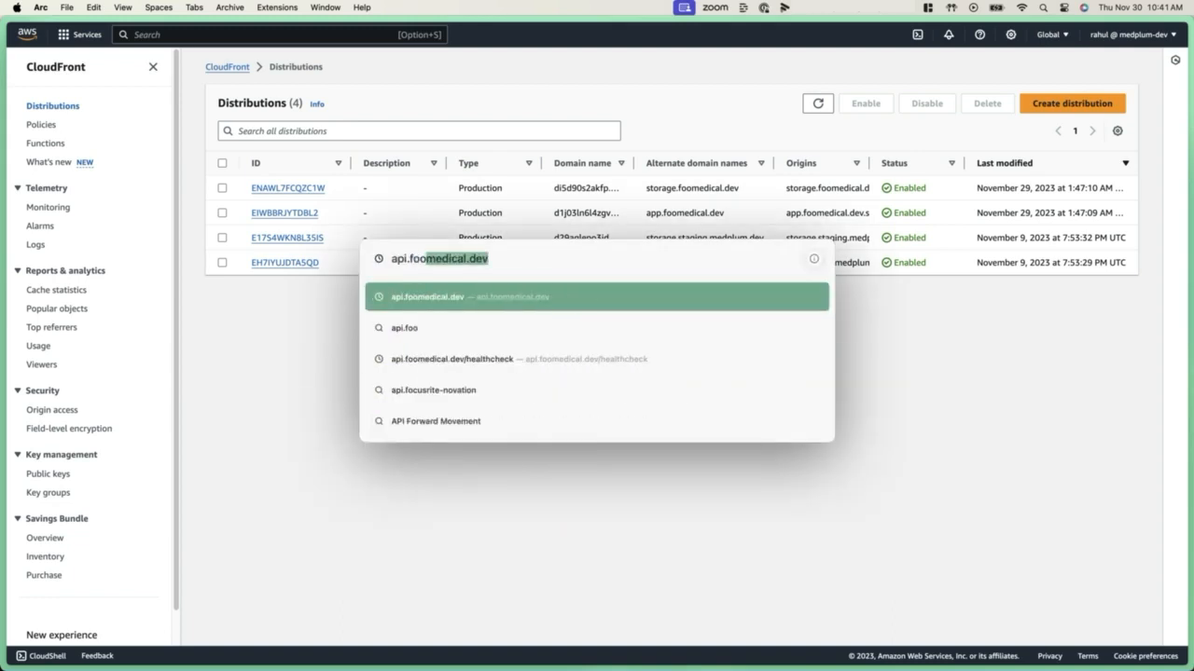
key(Down)
key(Down)
key(Right)
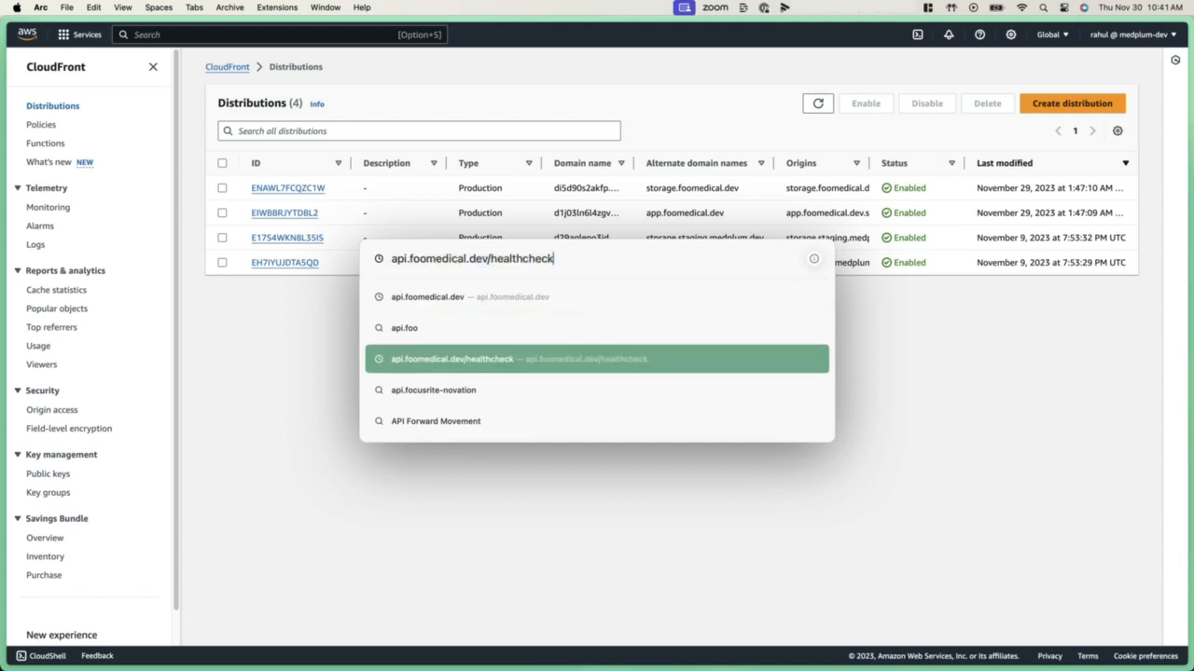
key(Return)
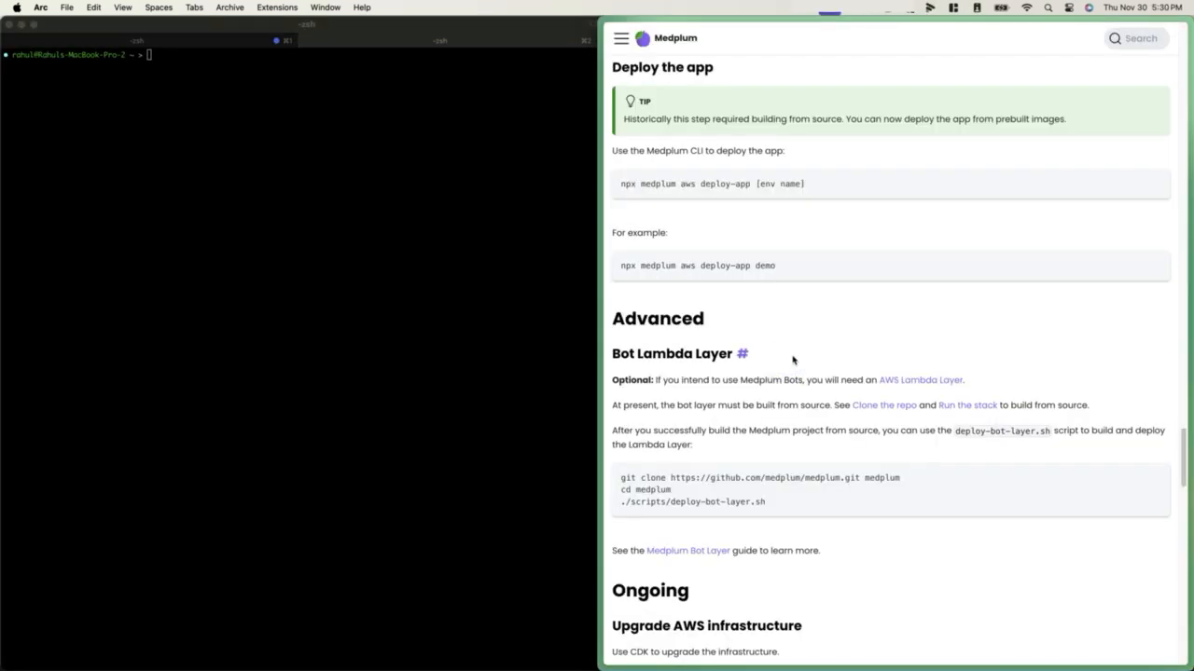
click(743, 354)
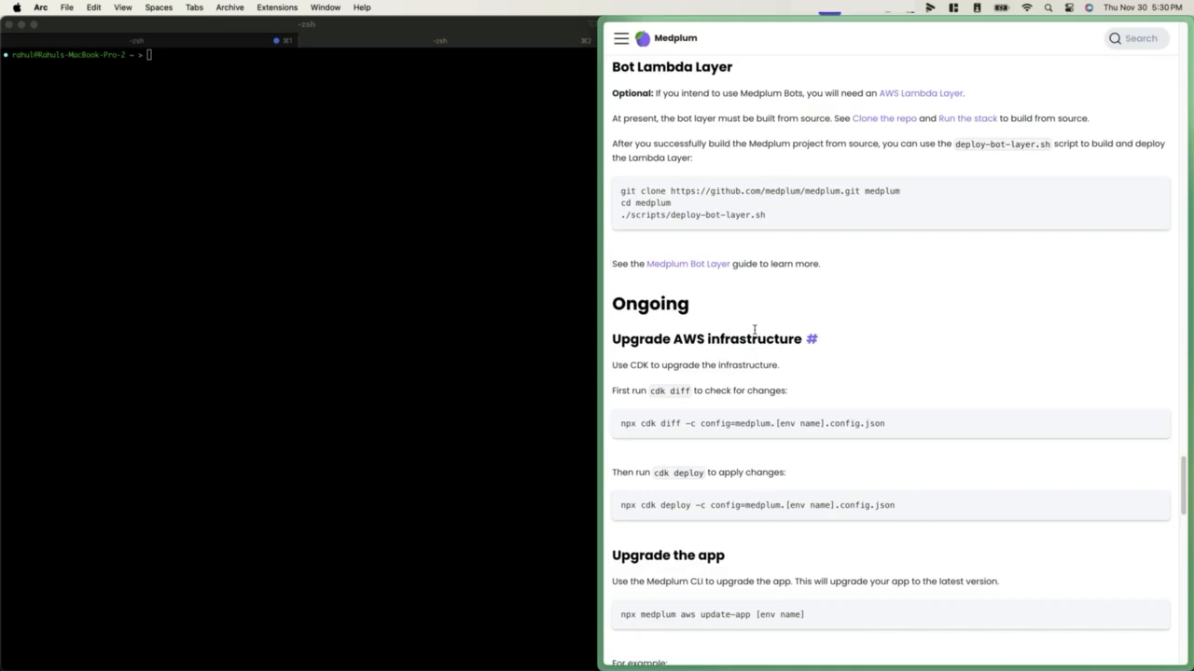
drag(901, 191, 617, 192)
key(super+c)
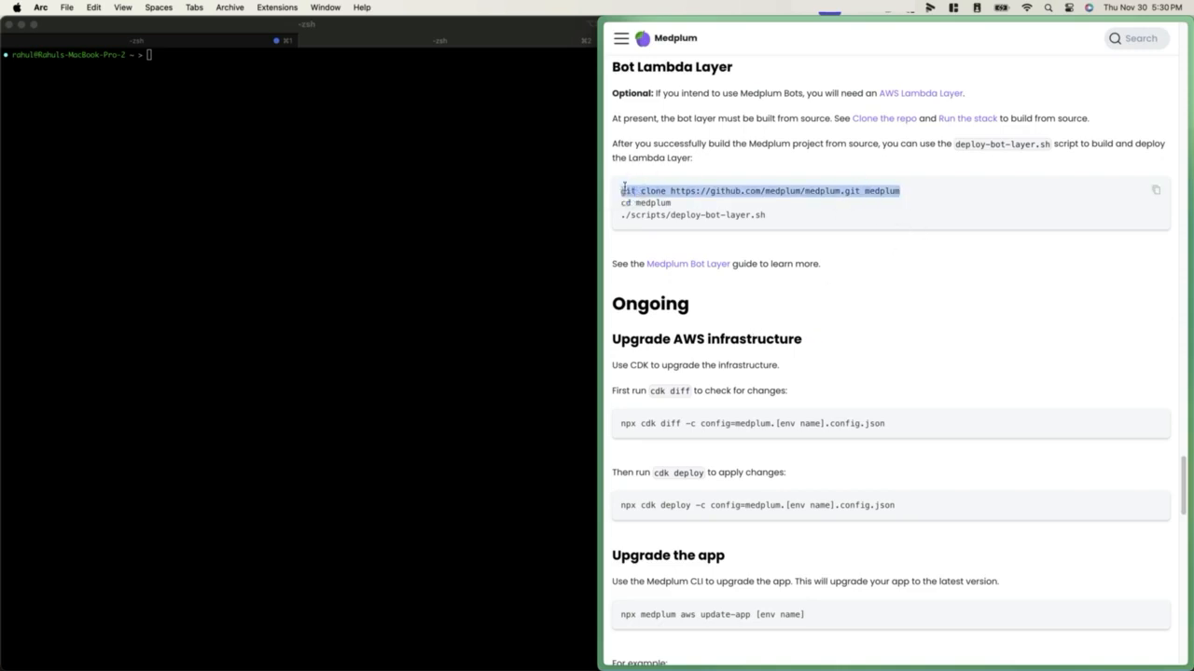
click(297, 151)
key(super+v)
key(Return)
text(cd medplum)
key(Return)
key(super+k)
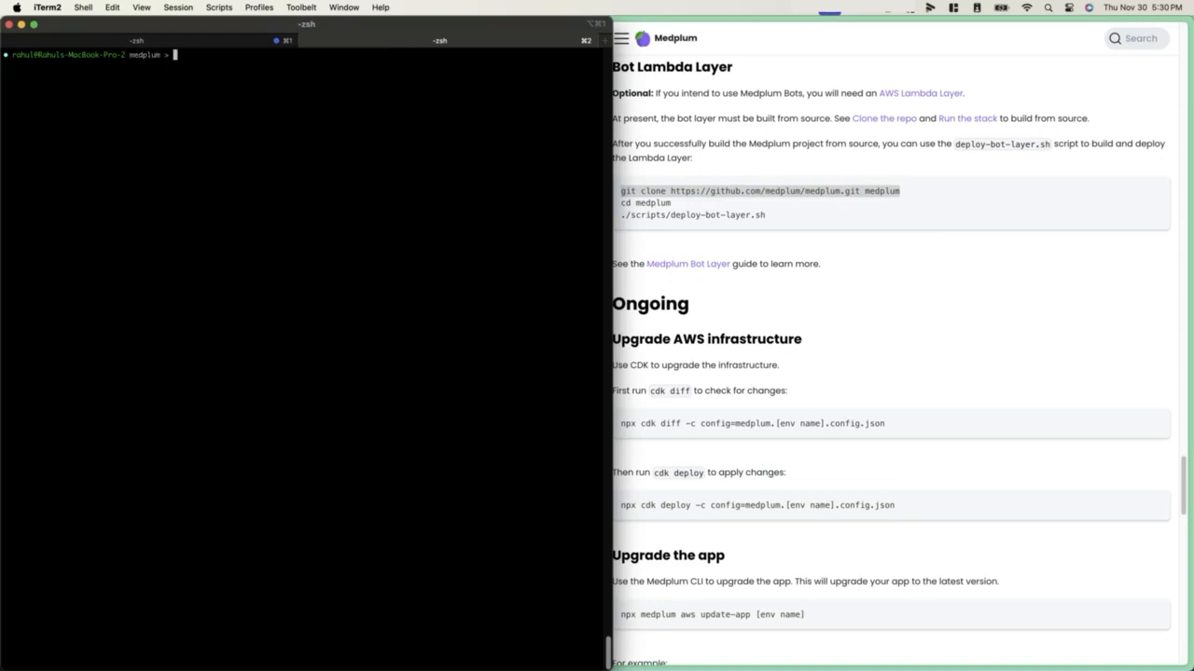
Copy the ./scripts/deploy-bot-layer.sh command from the documentation and run it in iTerm2 to deploy the bot layer
click(690, 203)
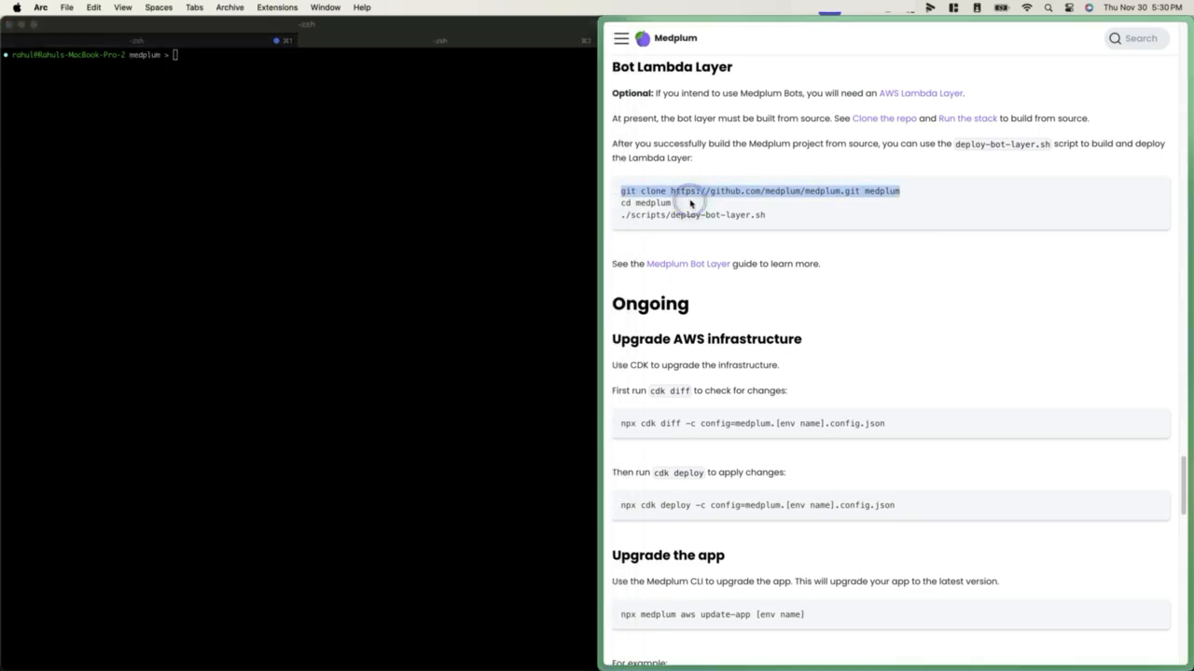
triple_click(690, 215)
key(super+c)
click(346, 214)
key(super+v)
key(Return)
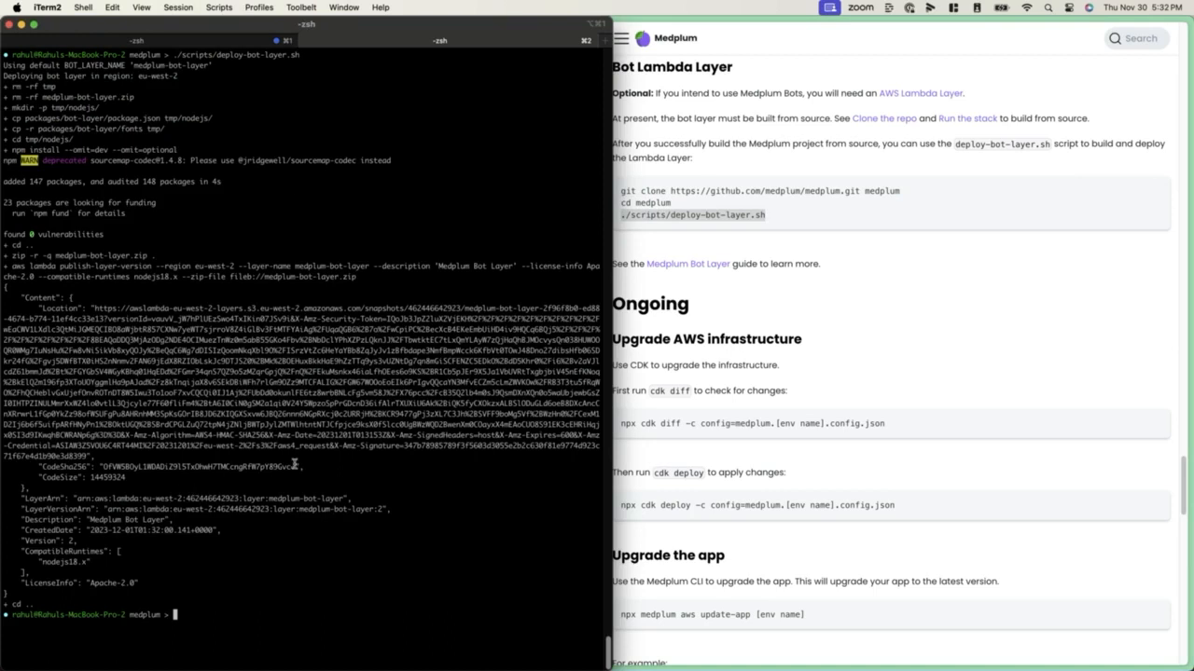
Highlight the LayerArn in the terminal output, switch to the AWS console in Arc and open medplum-bot-layer among the Lambda layers
drag(76, 499, 320, 500)
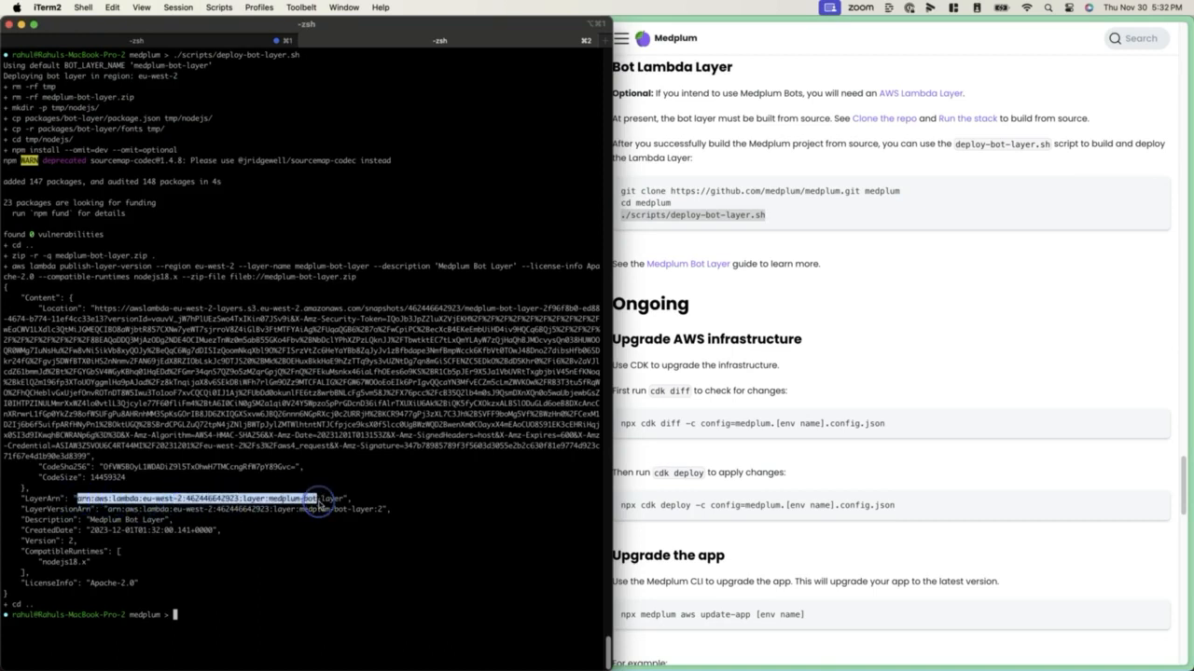
click(839, 397)
key(ctrl+Tab)
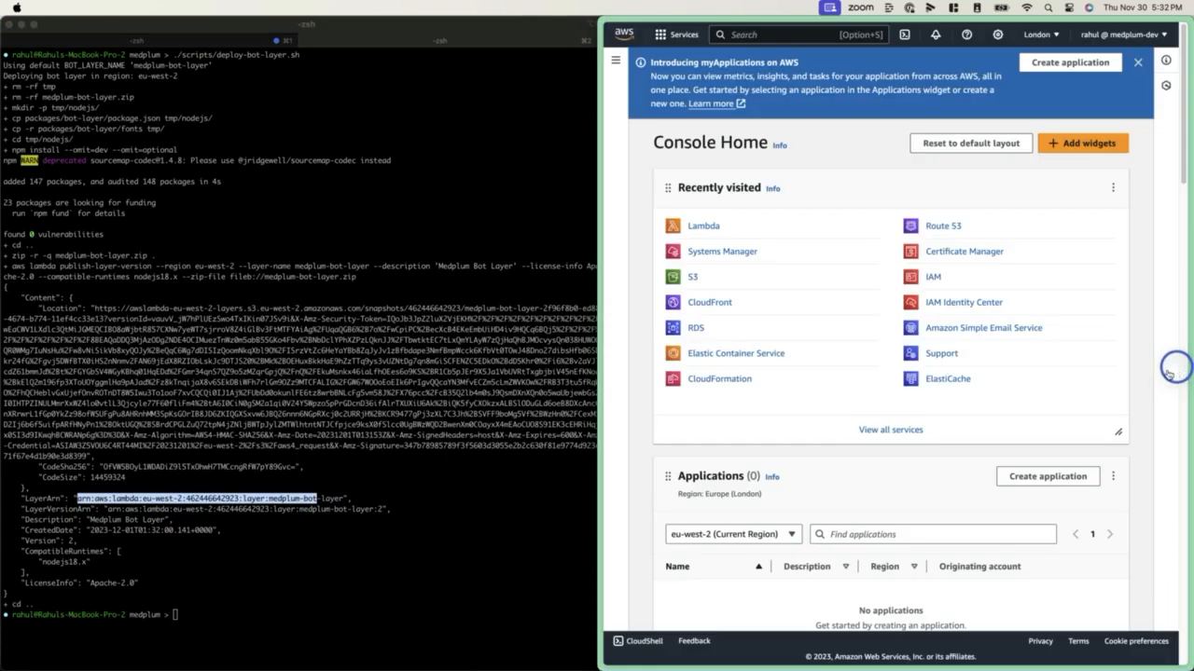
click(705, 226)
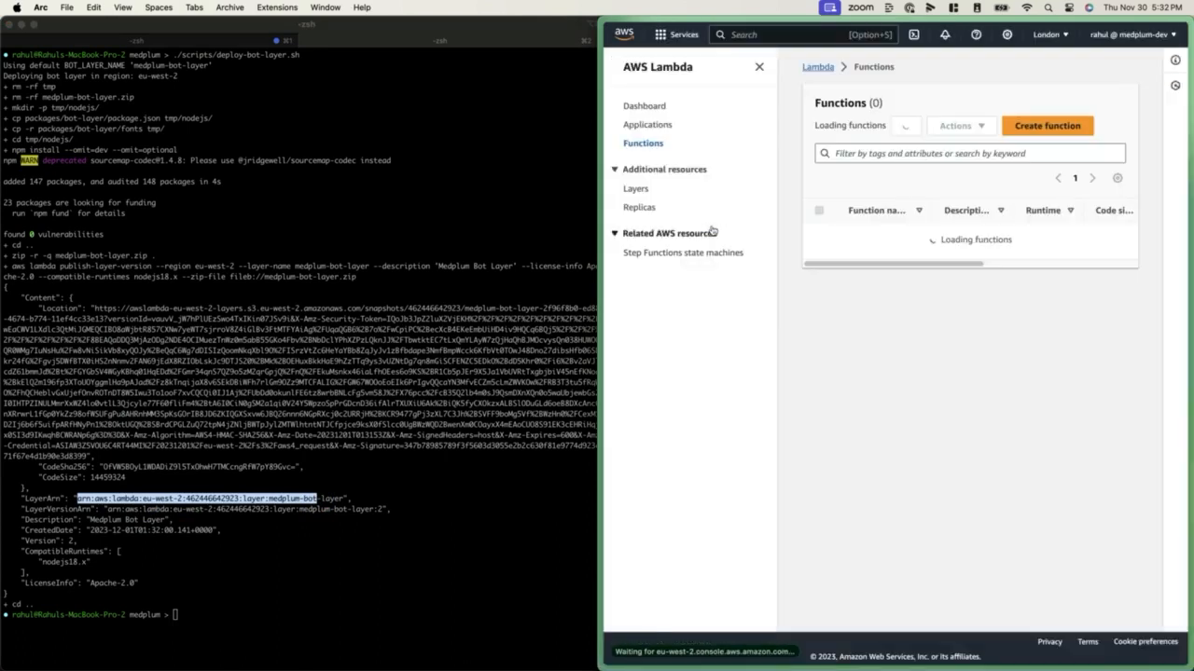
click(639, 210)
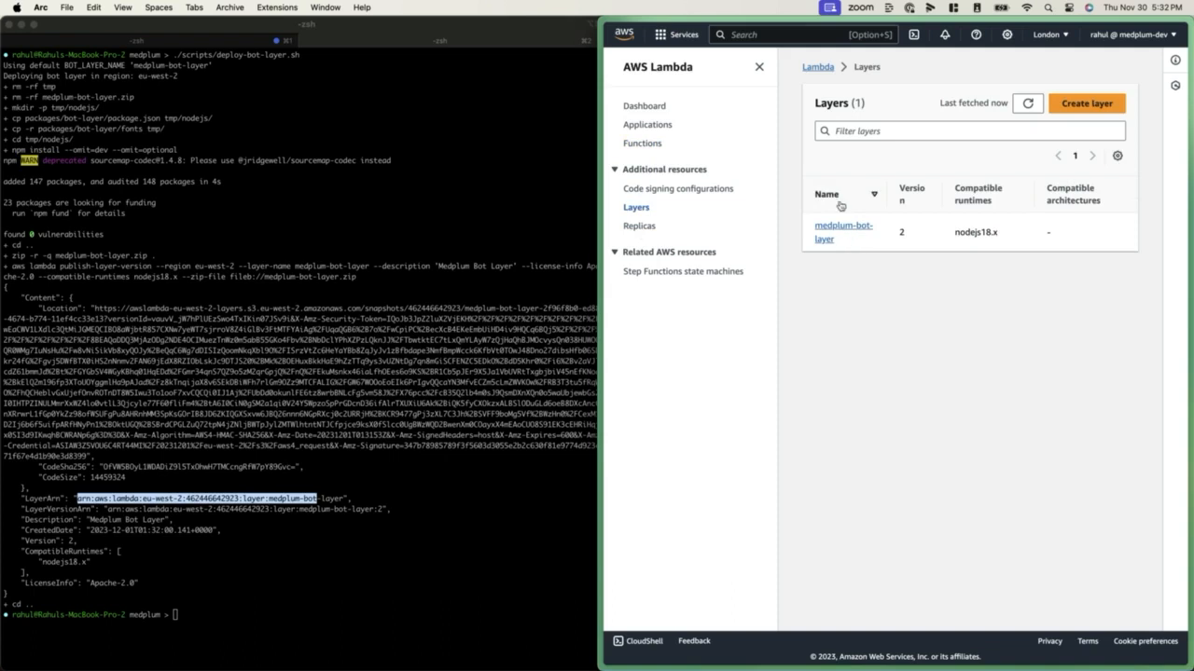
click(854, 227)
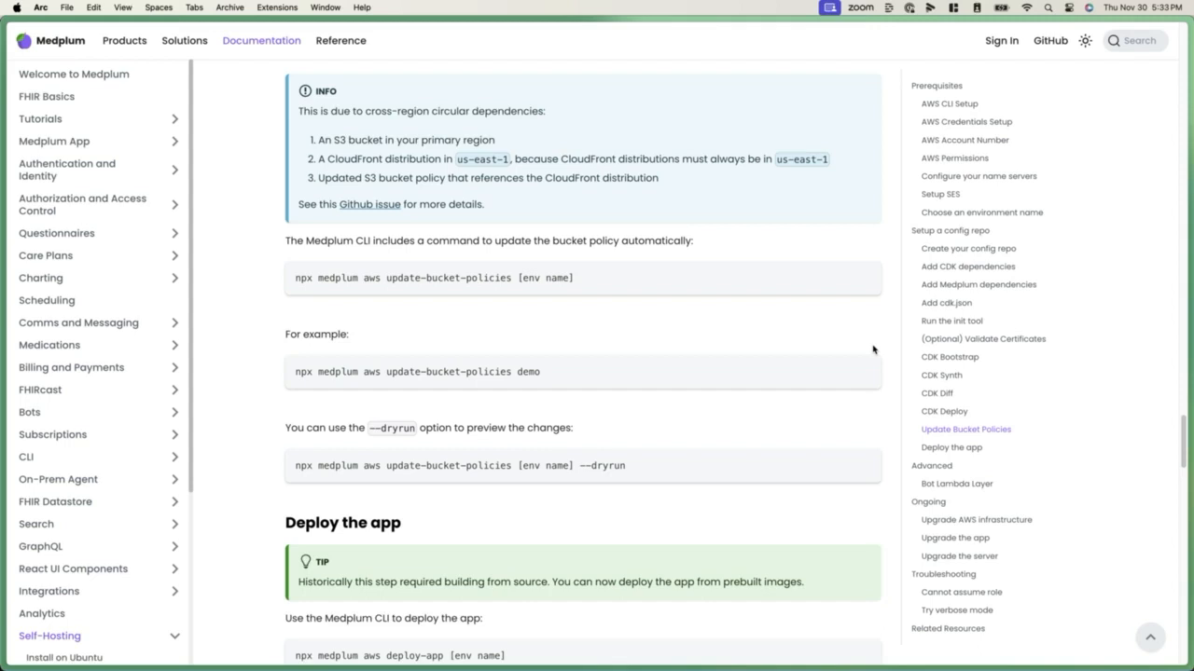
Open app.foomedical.dev and sign in to Medplum with the administrator's email and account password
key(super+l)
text(app.f)
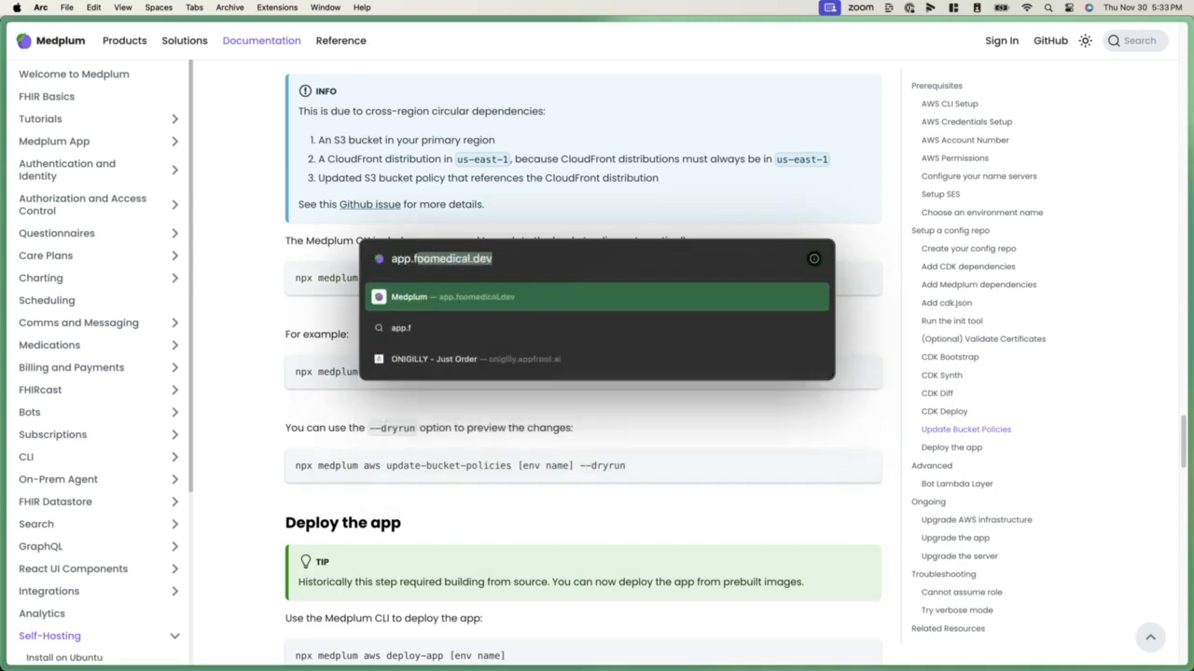
key(Return)
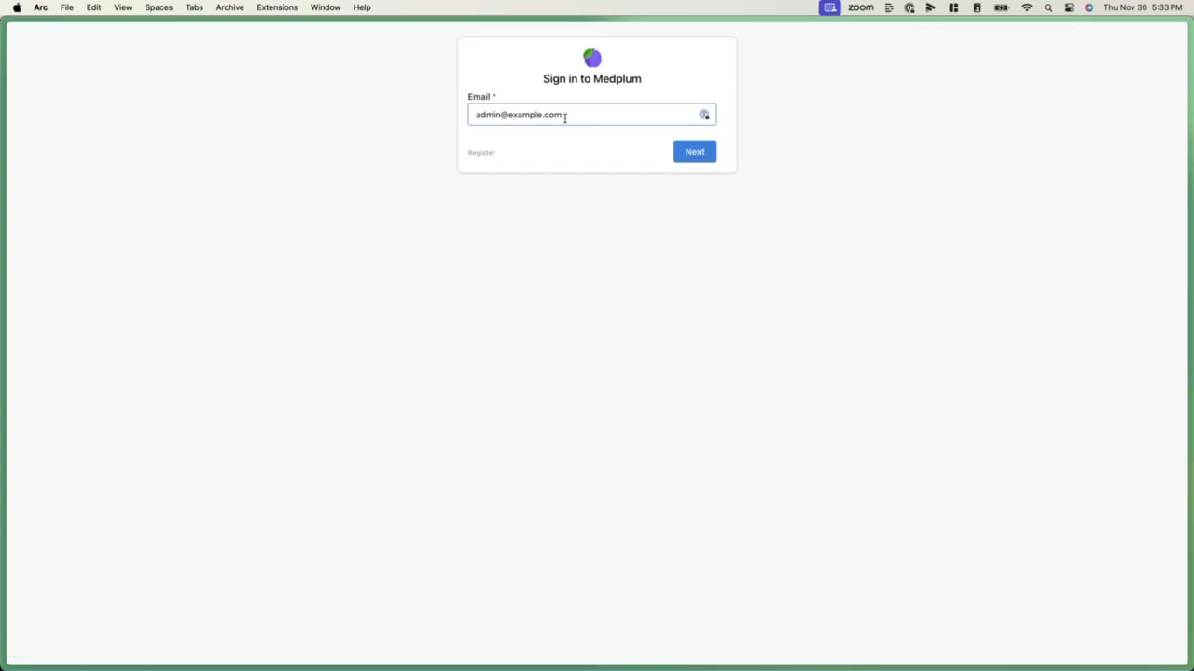
click(701, 155)
click(709, 114)
click(691, 152)
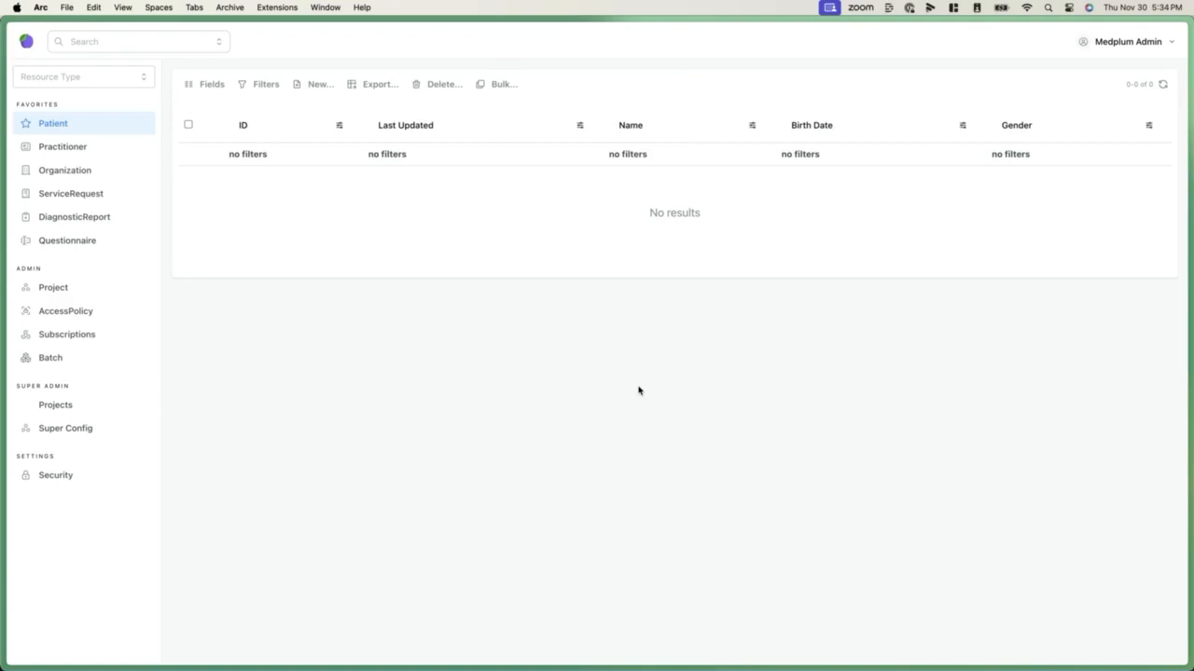
Add another account, choose to register, and sign in again with the administrator's email and password to create a new project
click(1117, 48)
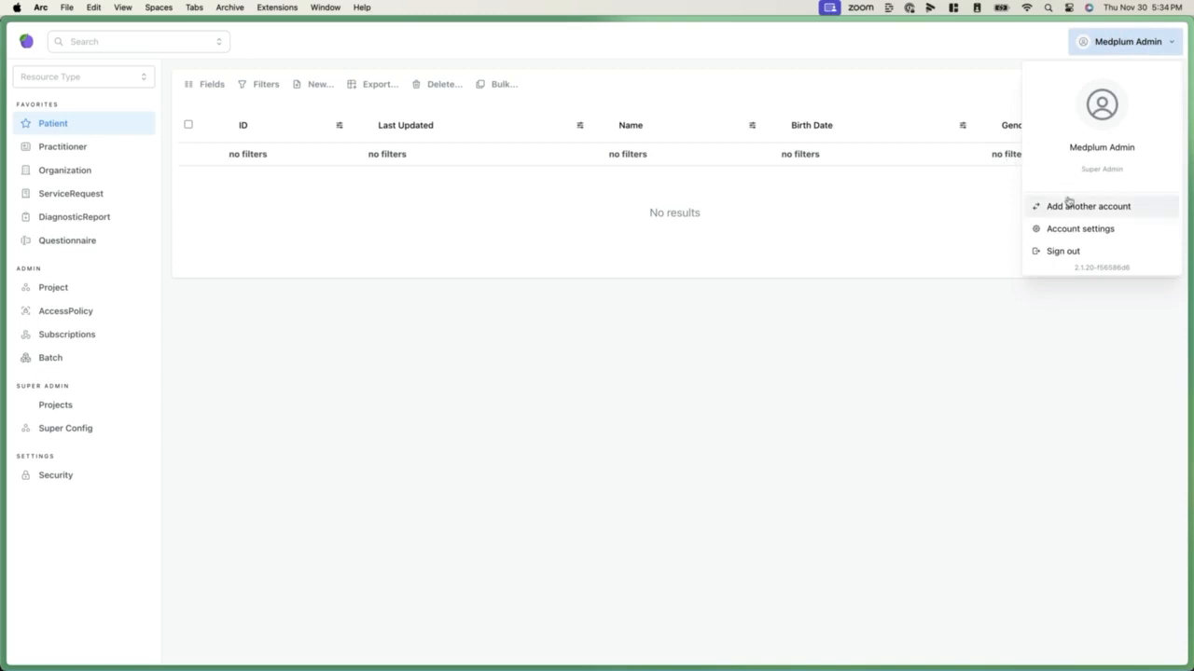
click(1069, 205)
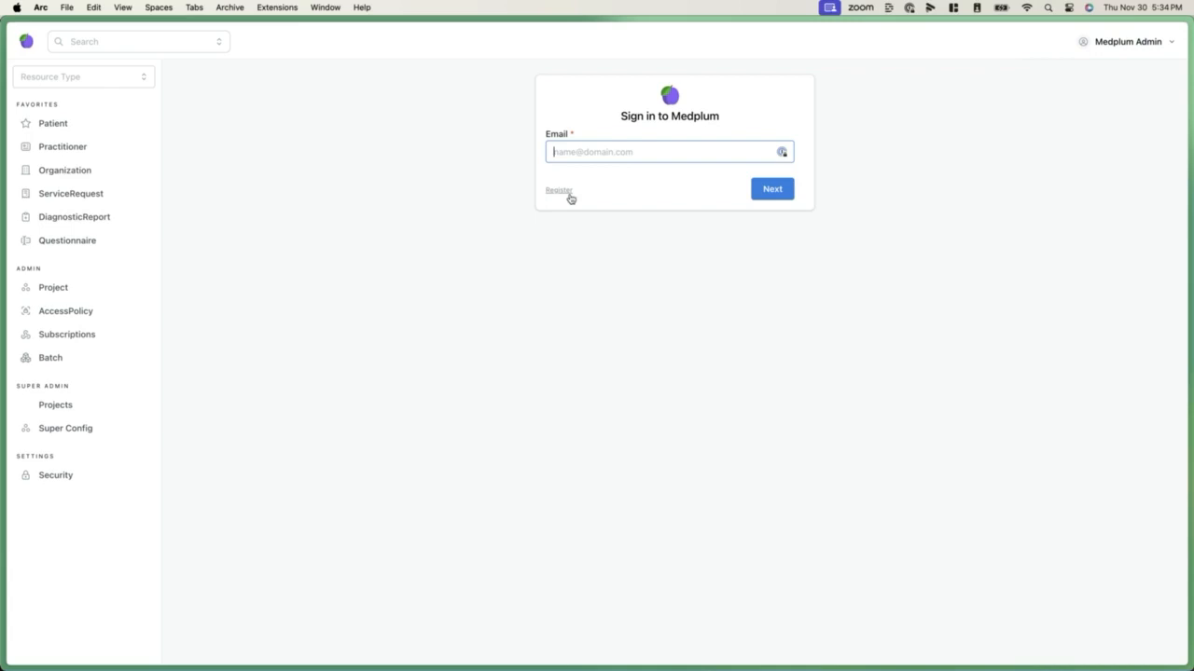
click(588, 167)
text(admin@example.com)
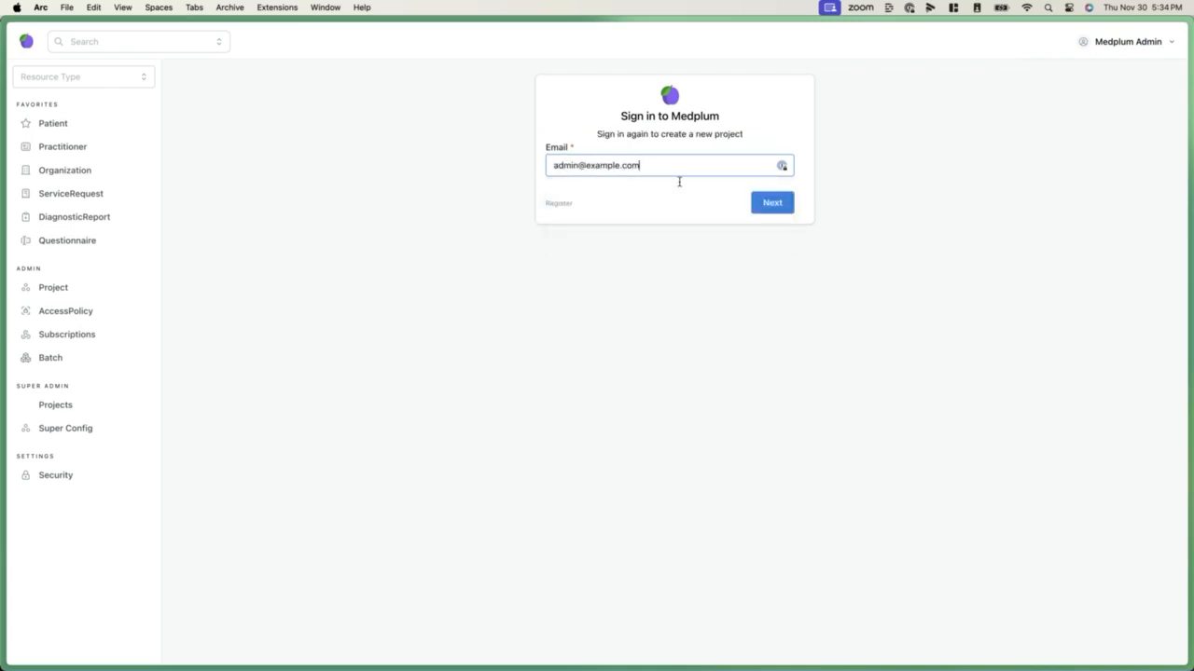
key(Return)
click(784, 165)
click(765, 203)
Name the new project Smoke test and create it
text(Smoke test)
click(750, 233)
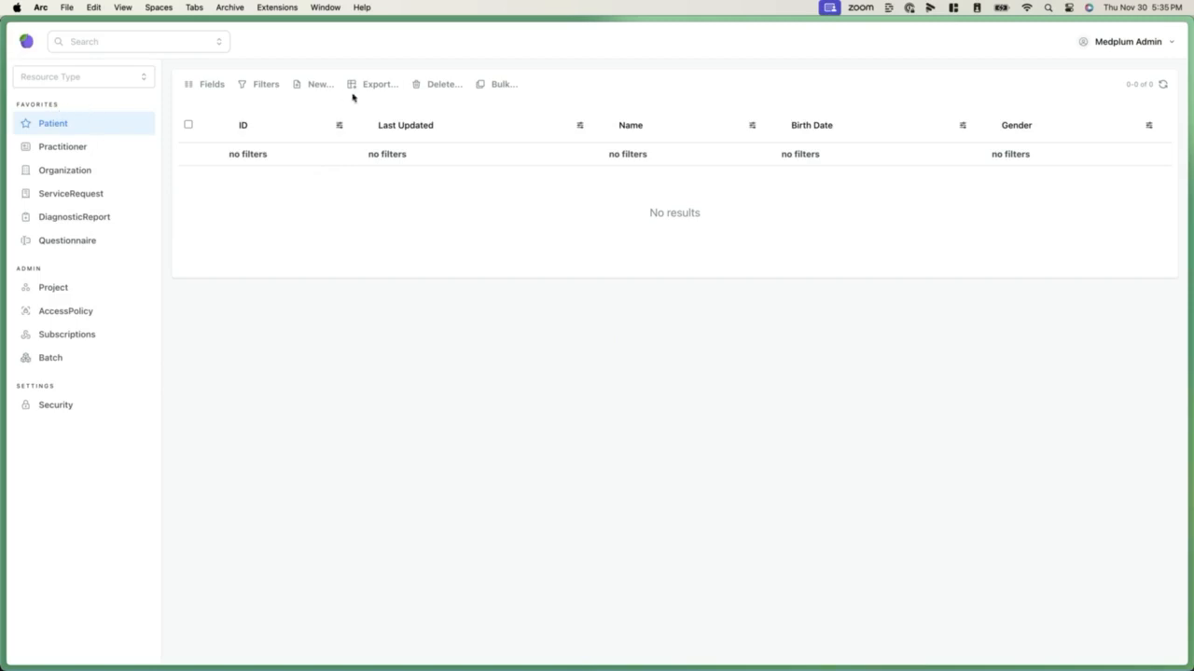
Start a new Patient resource and add a name entry with the patient's first and last name
click(322, 86)
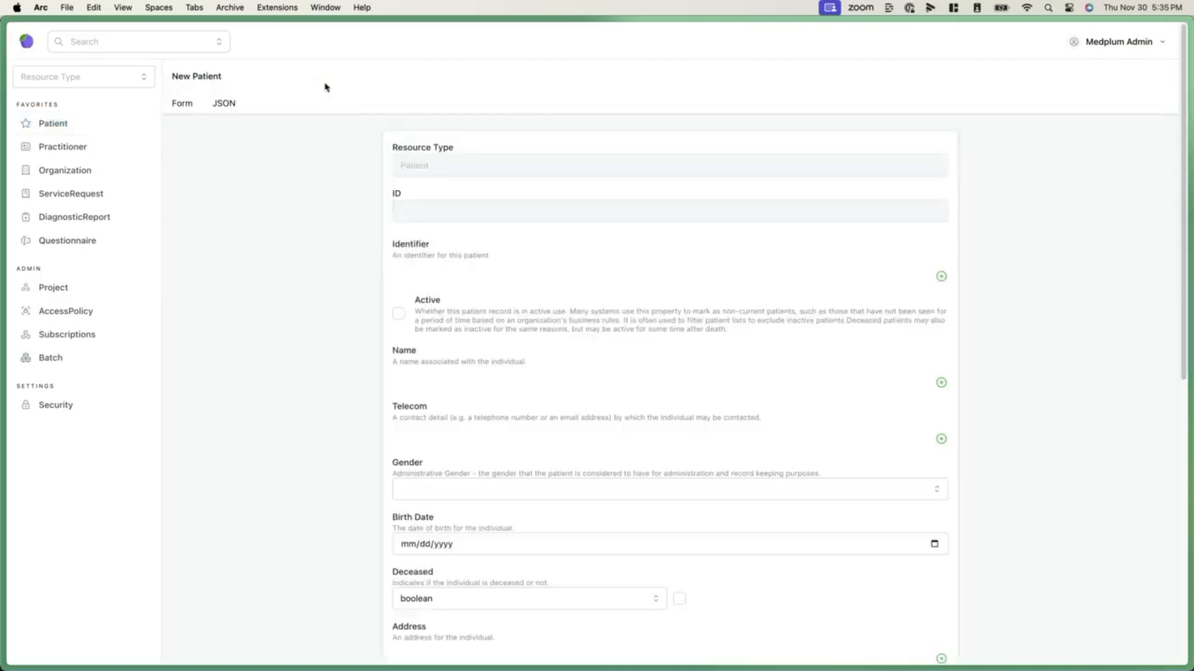
click(941, 383)
click(633, 387)
text(Homer)
key(Tab)
text(Simpson)
Set the patient's gender to Male and save the new record
scroll(626, 392, down, 5)
click(509, 307)
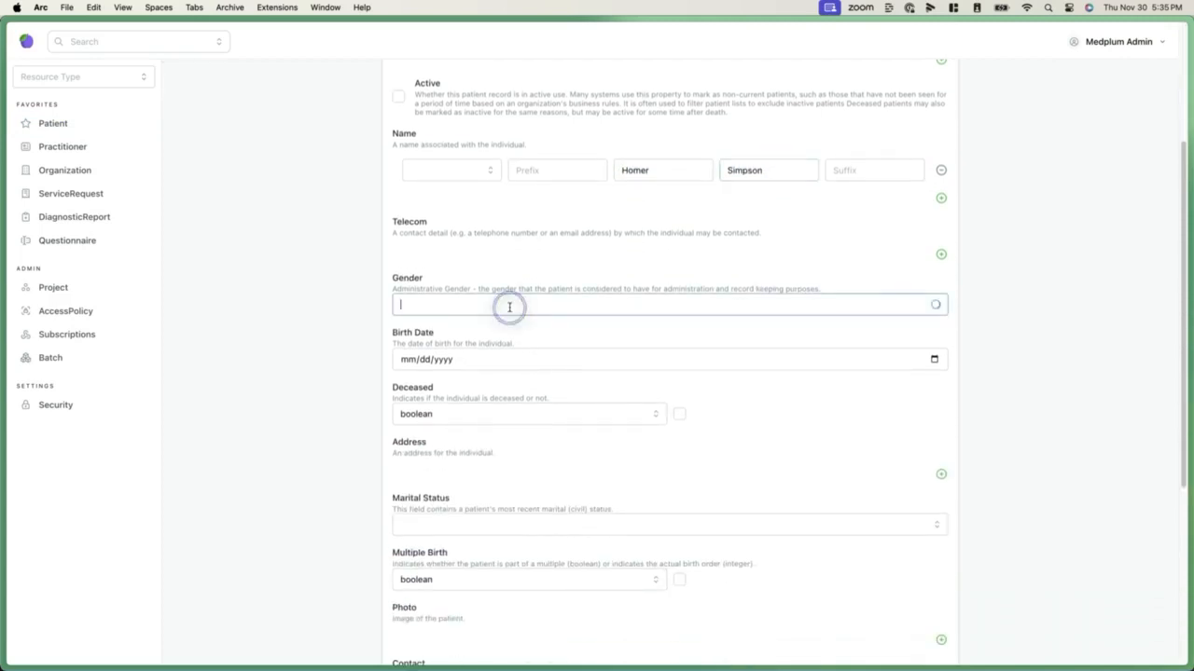
click(699, 357)
scroll(699, 363, down, 2)
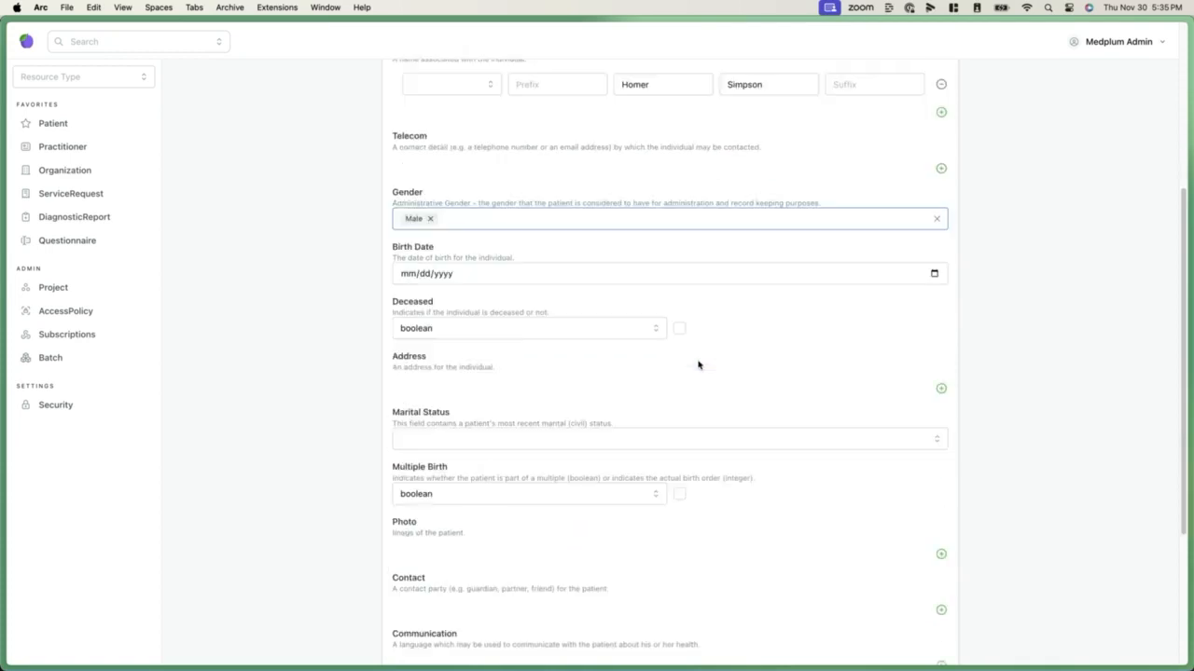
scroll(698, 364, down, 5)
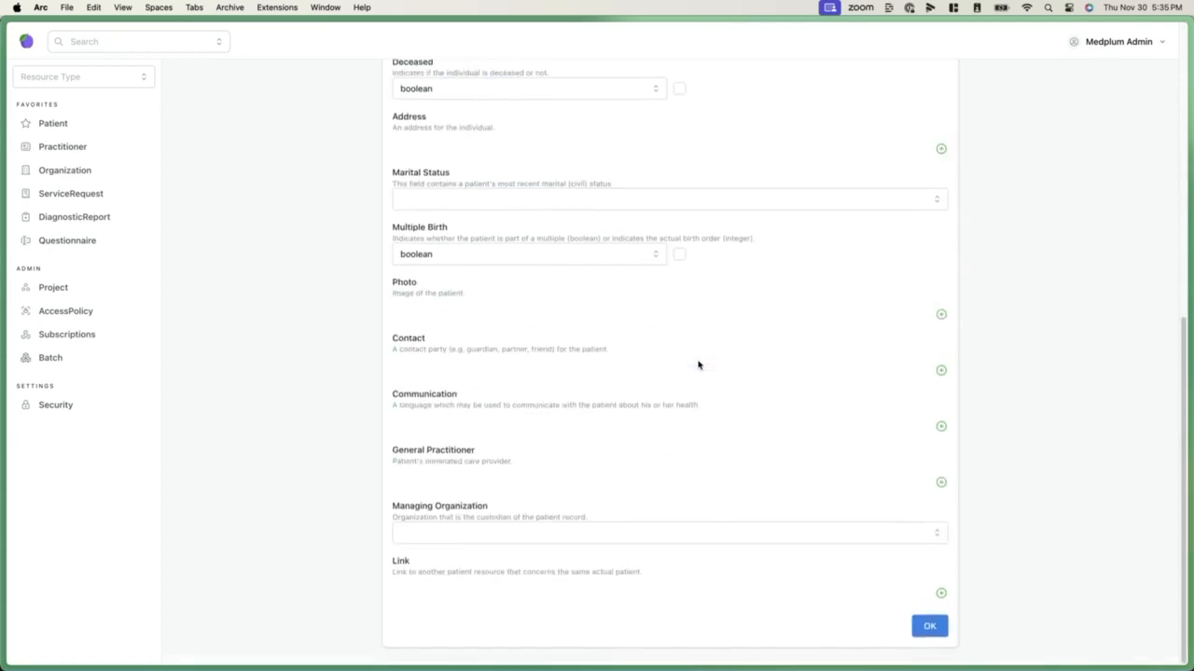
click(927, 630)
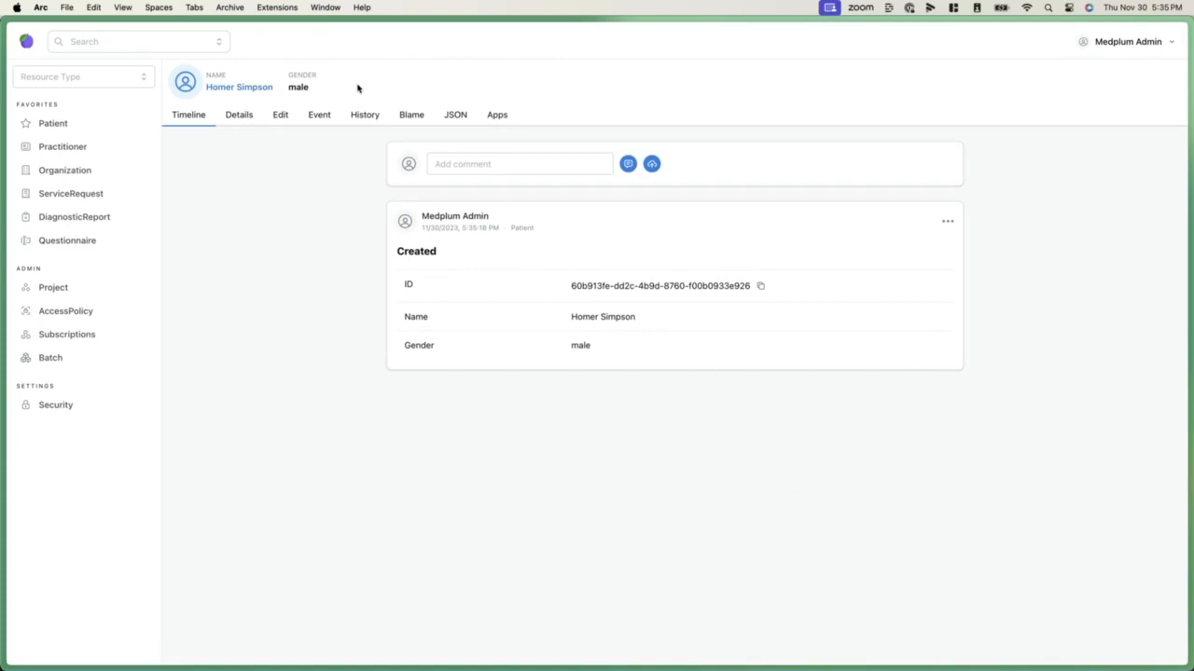
Edit the new patient's record to add the photo patient.jpg and save it
click(251, 117)
click(276, 117)
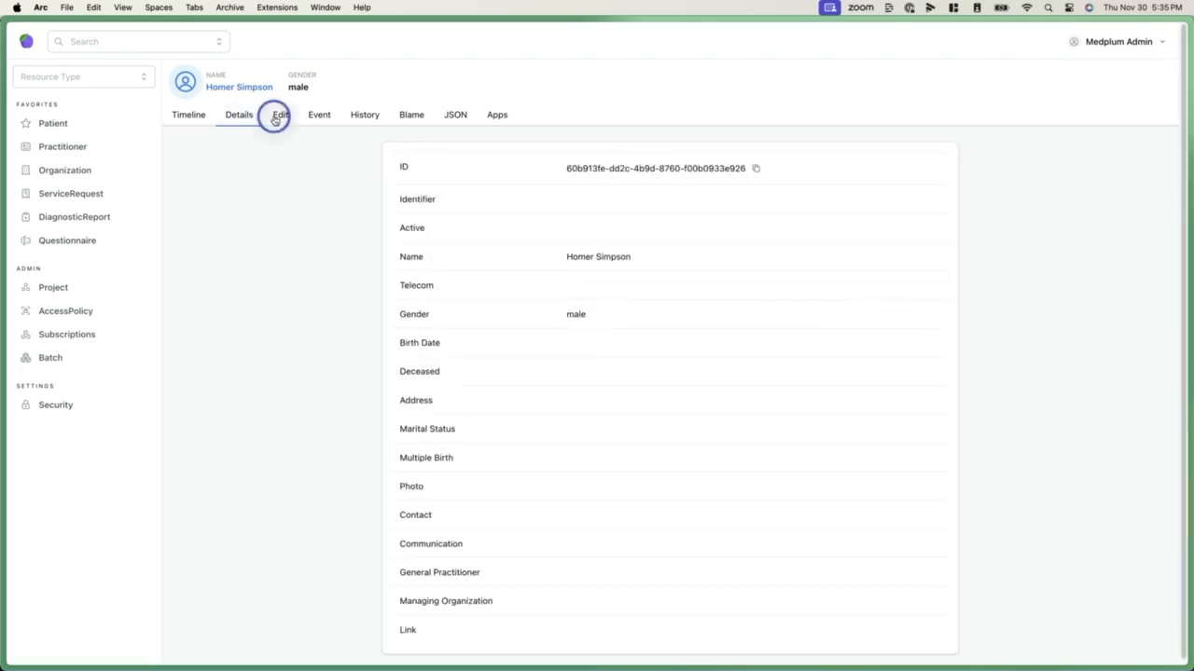
scroll(498, 343, down, 10)
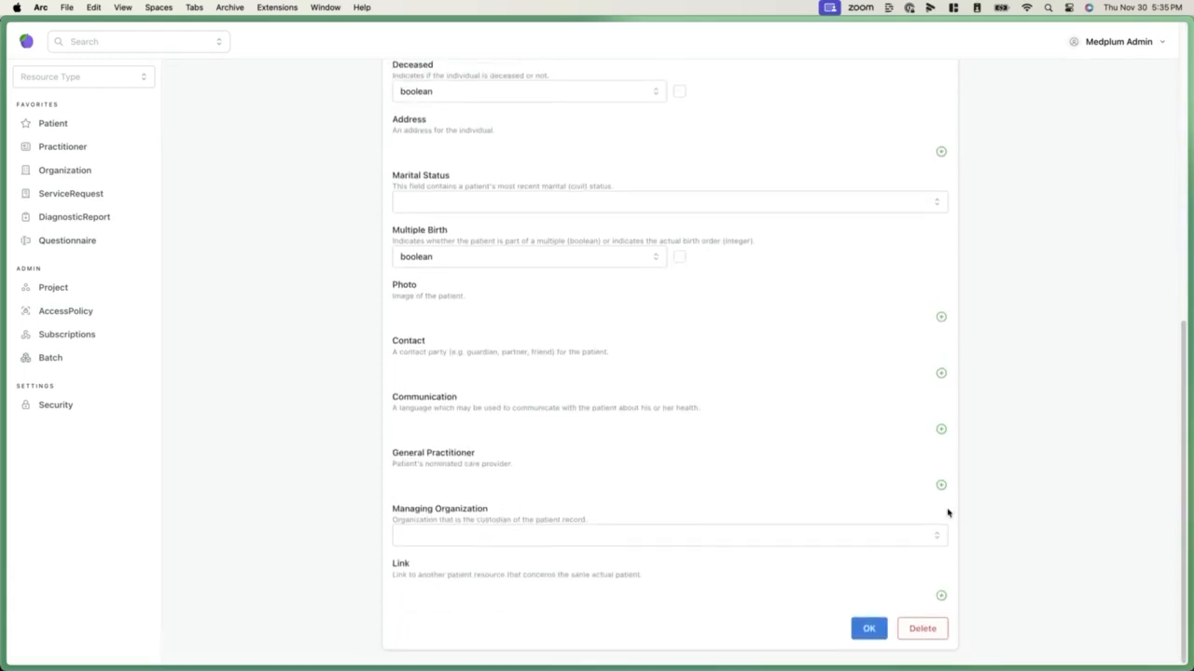
click(1178, 368)
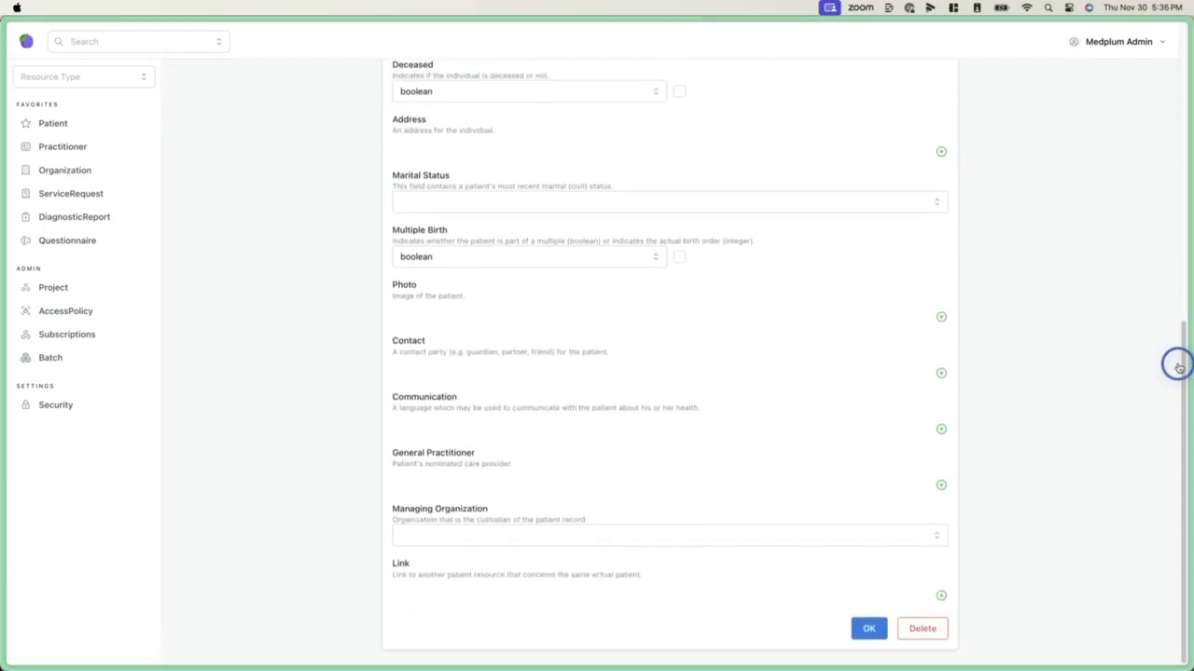
click(940, 317)
click(442, 328)
click(382, 320)
click(485, 313)
double_click(631, 317)
scroll(628, 319, down, 3)
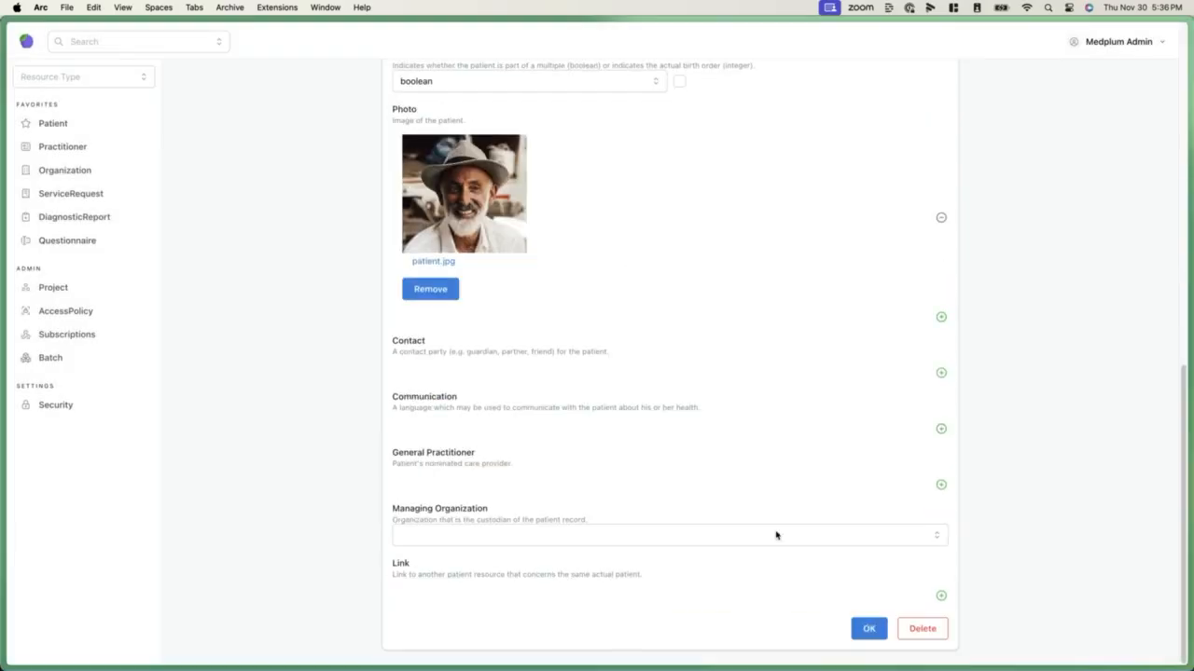
click(877, 630)
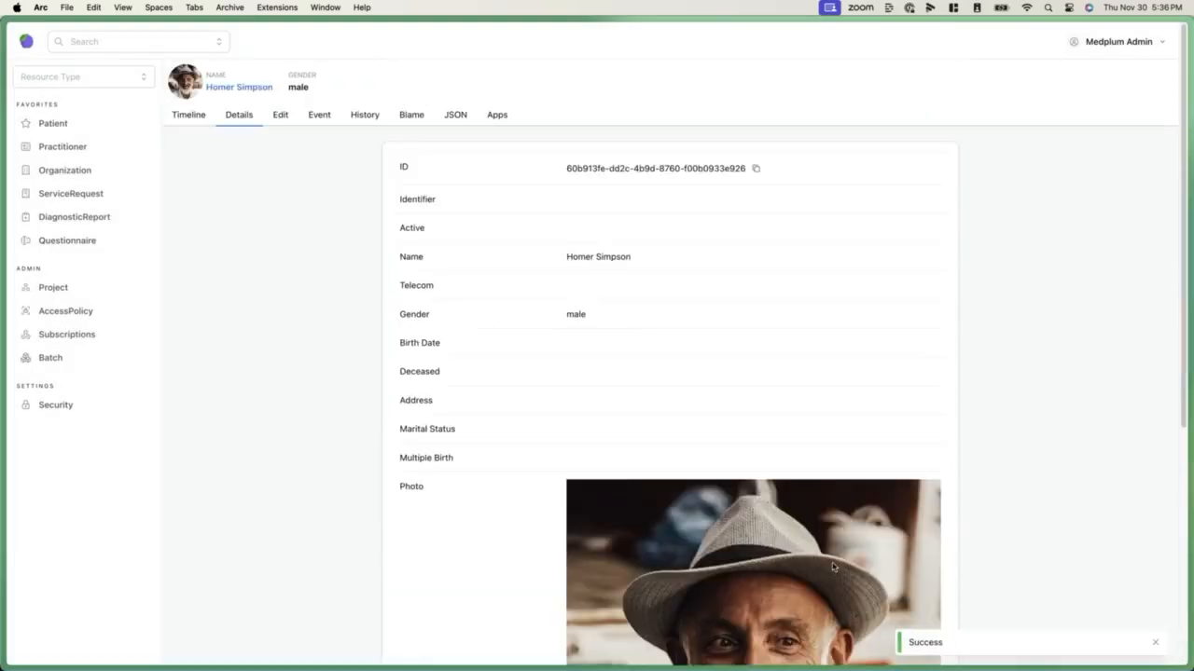
scroll(793, 546, down, 5)
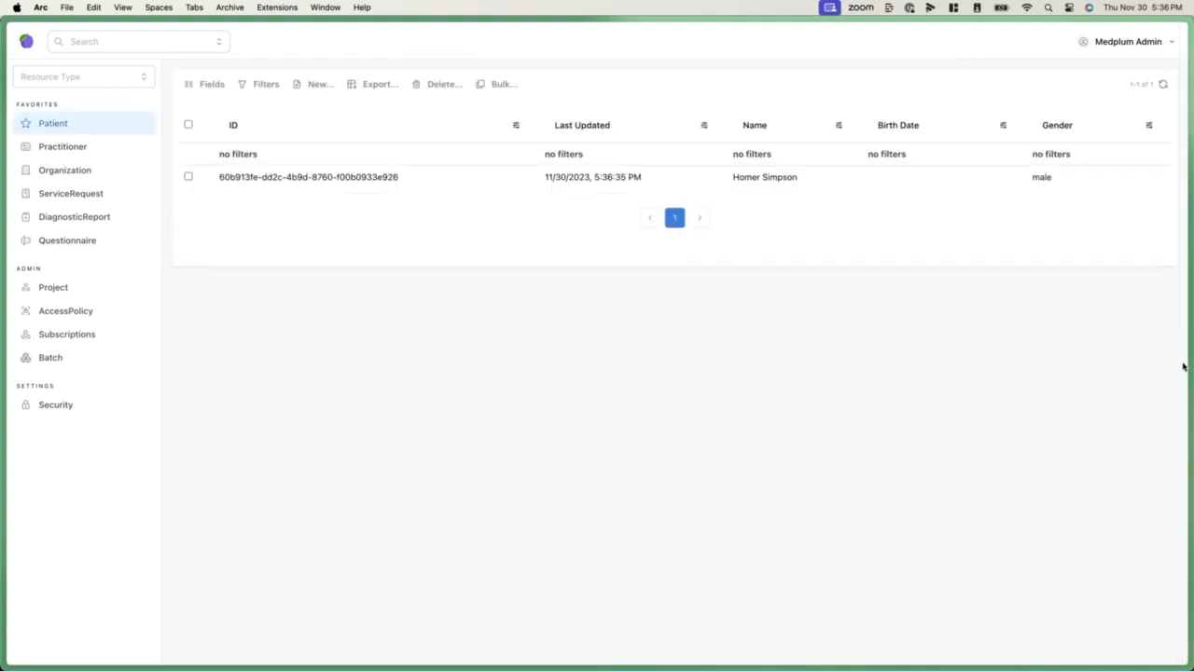
Switch to the administrator's Super Admin account and list the Project resources
click(1179, 370)
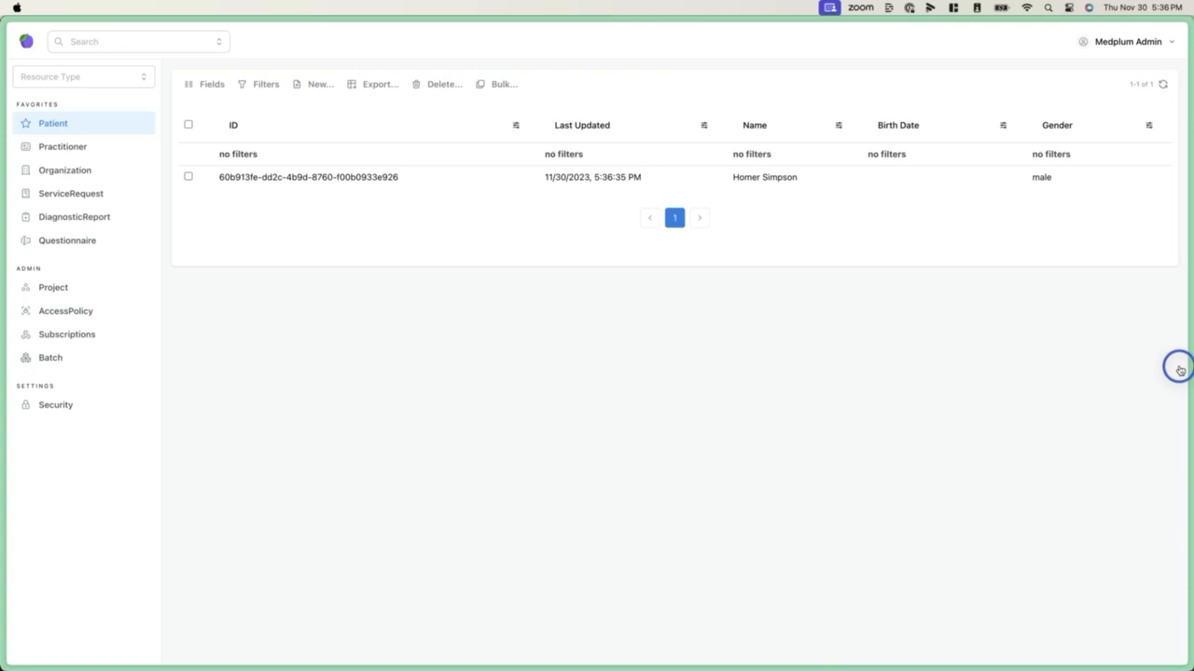
click(1178, 367)
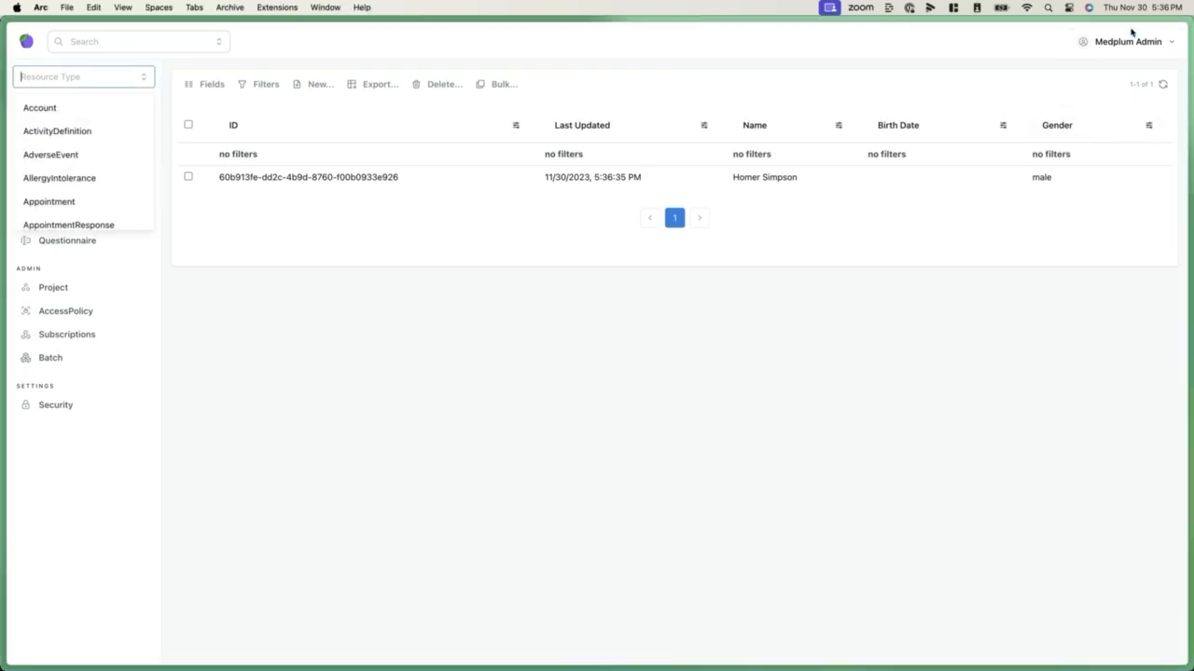
click(1127, 44)
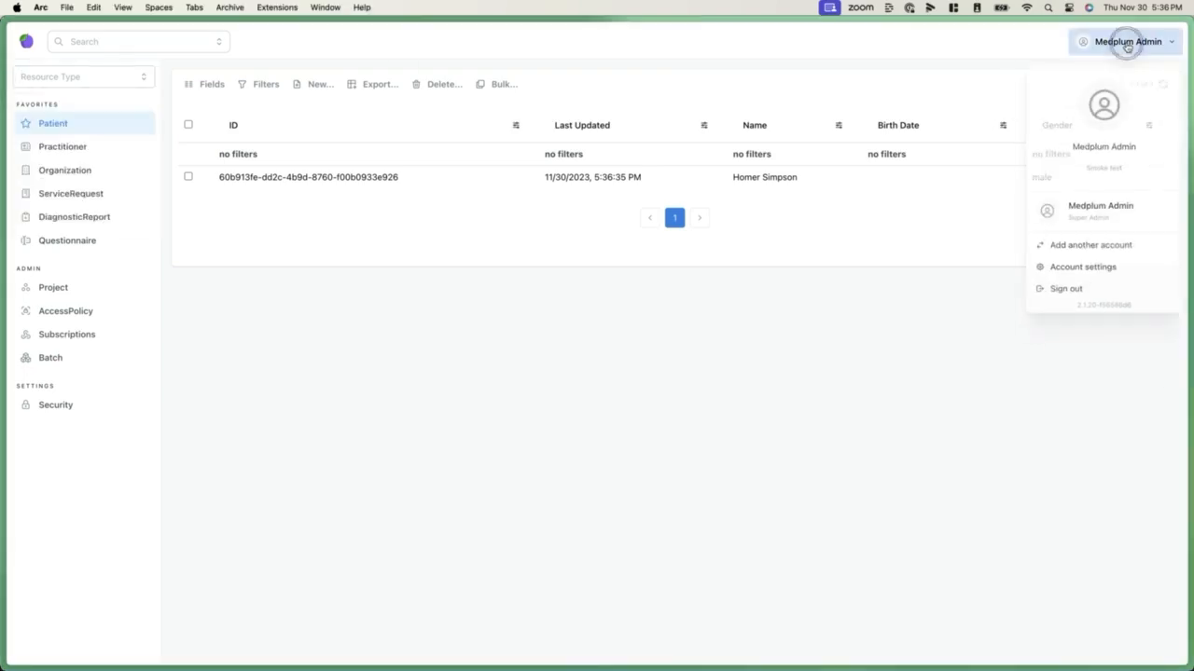
click(1102, 212)
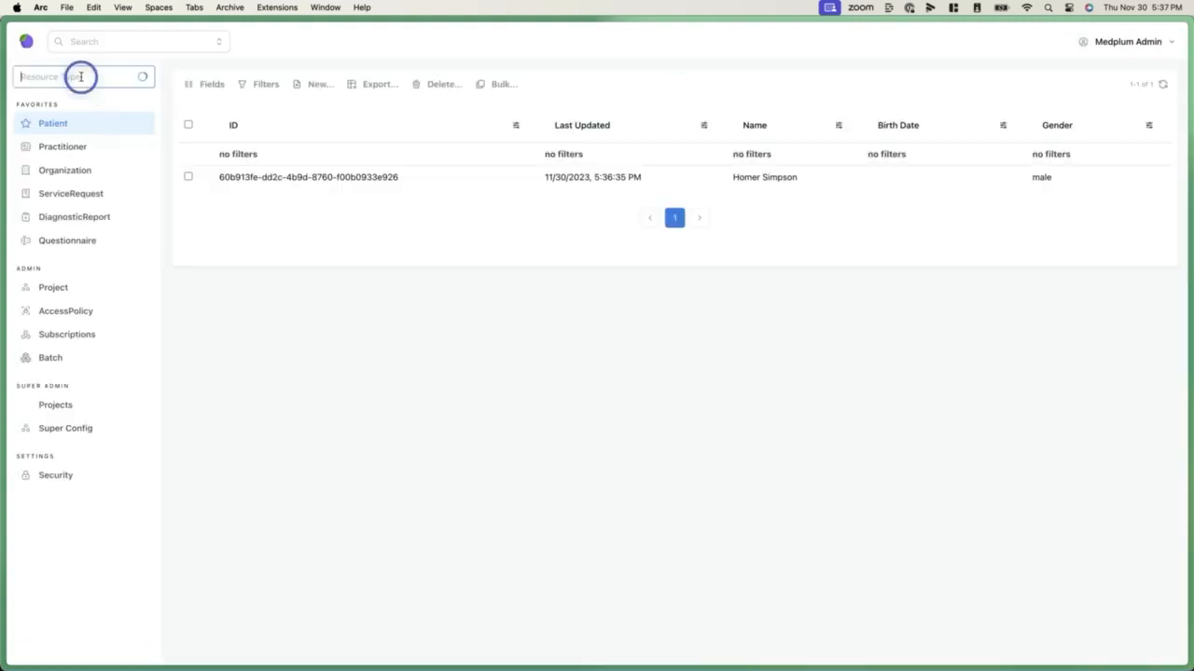
click(81, 77)
text(Project)
key(Down)
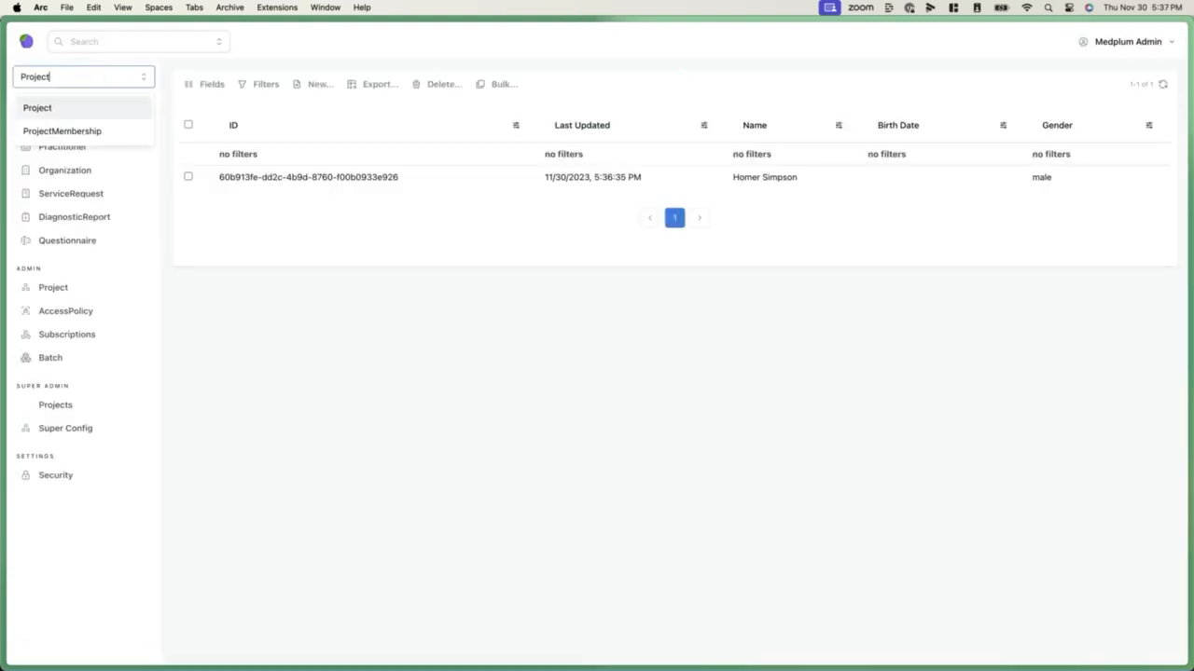
key(Return)
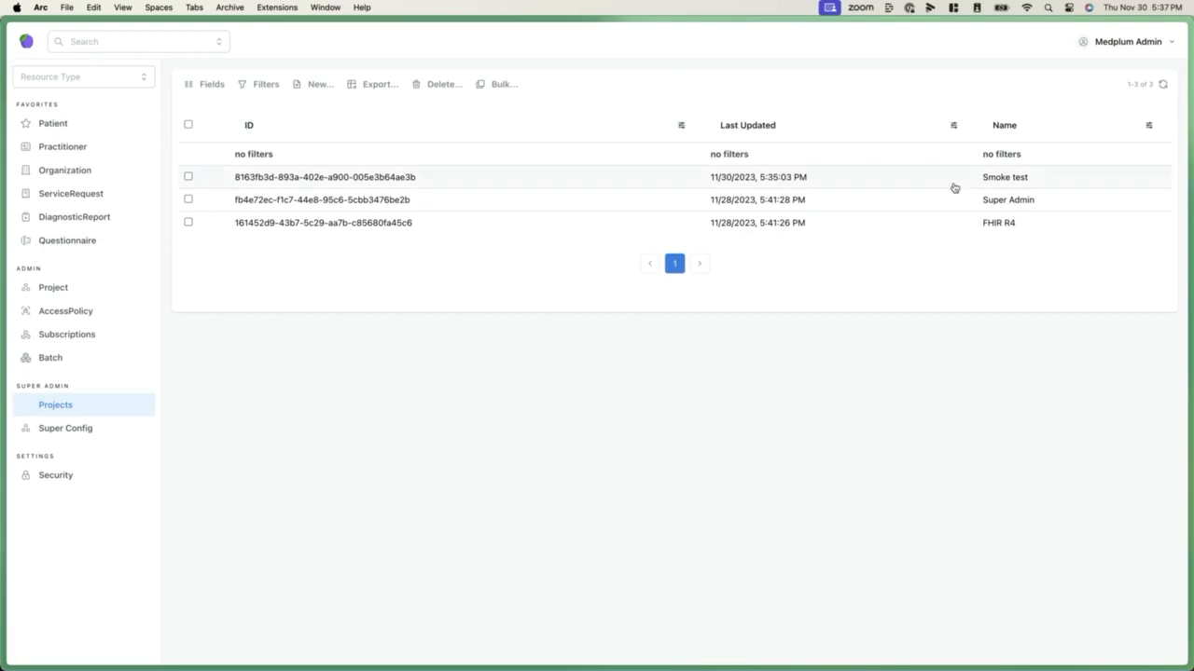
Edit the Smoke test project to add the Bots feature and save it
click(954, 187)
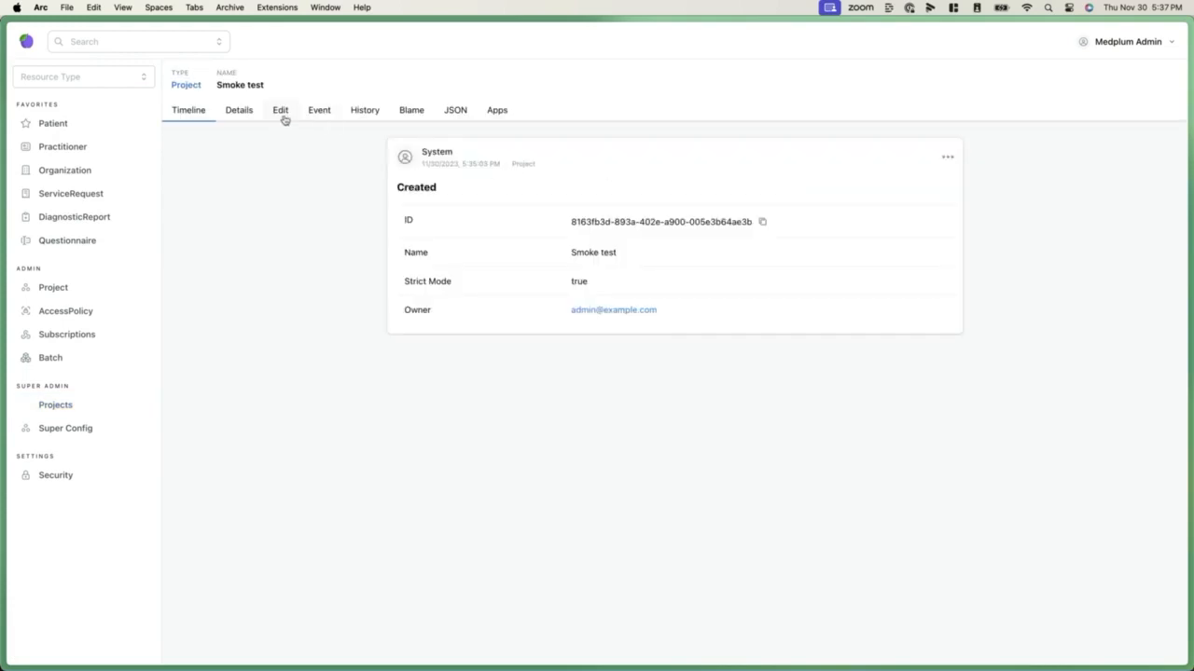
click(283, 119)
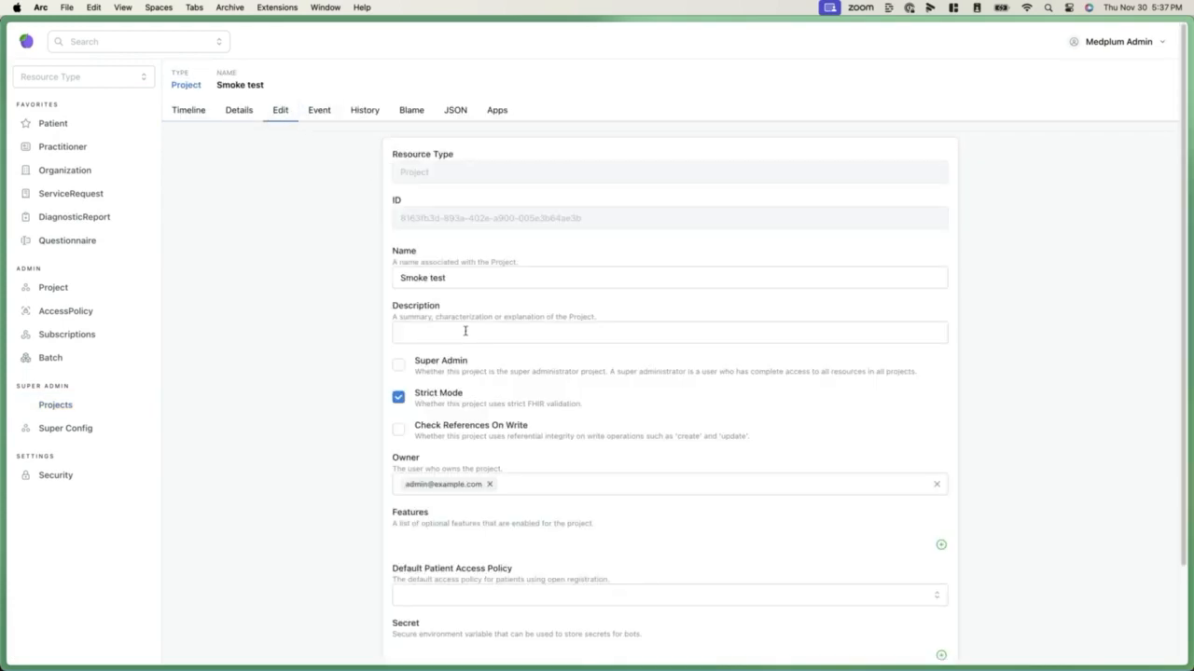
scroll(839, 504, down, 1)
click(941, 531)
click(501, 530)
text(bots)
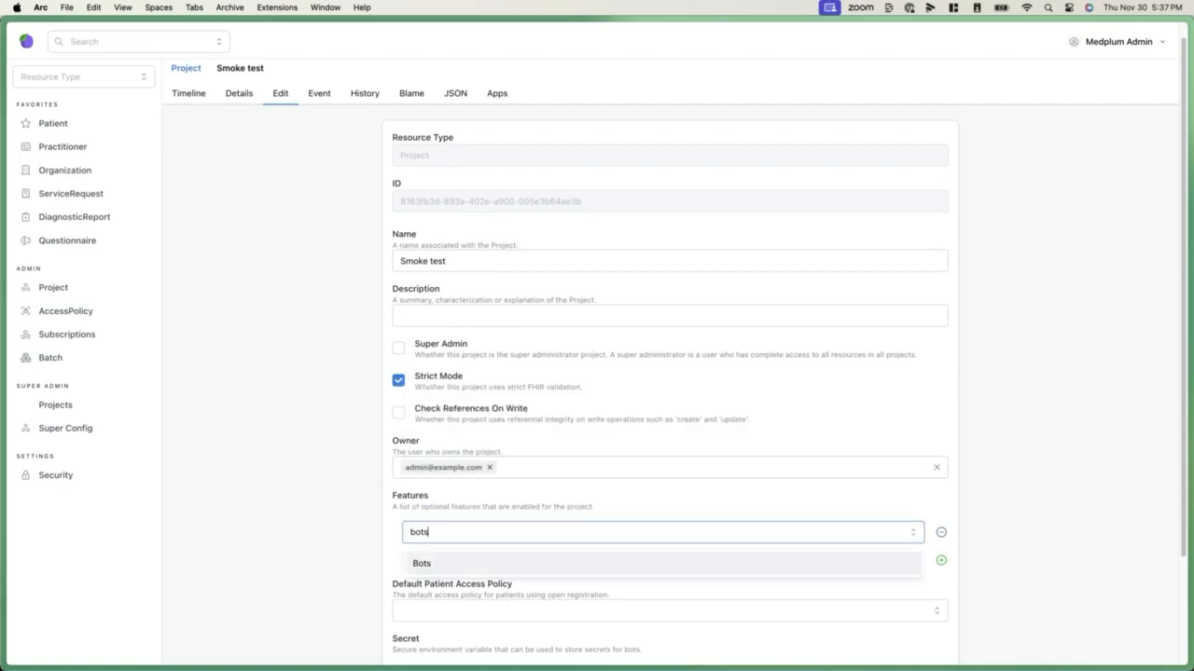
key(Return)
scroll(768, 476, down, 3)
click(868, 630)
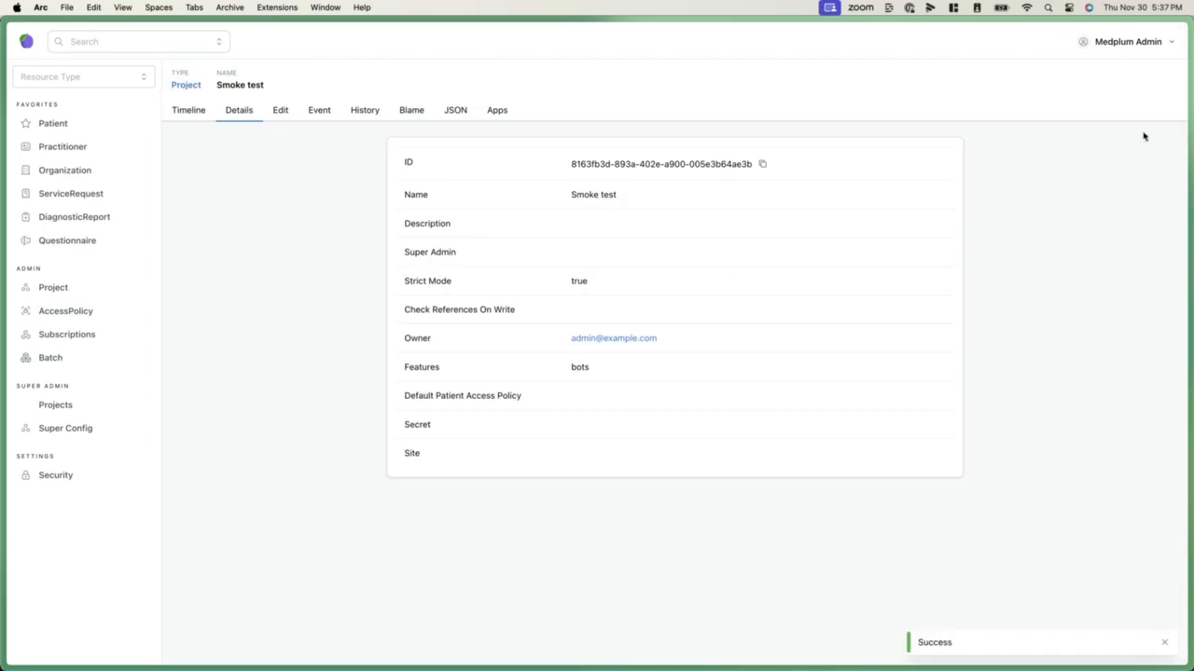
Switch back to the Smoke test account and open its project's list of bots
click(1132, 41)
click(1096, 214)
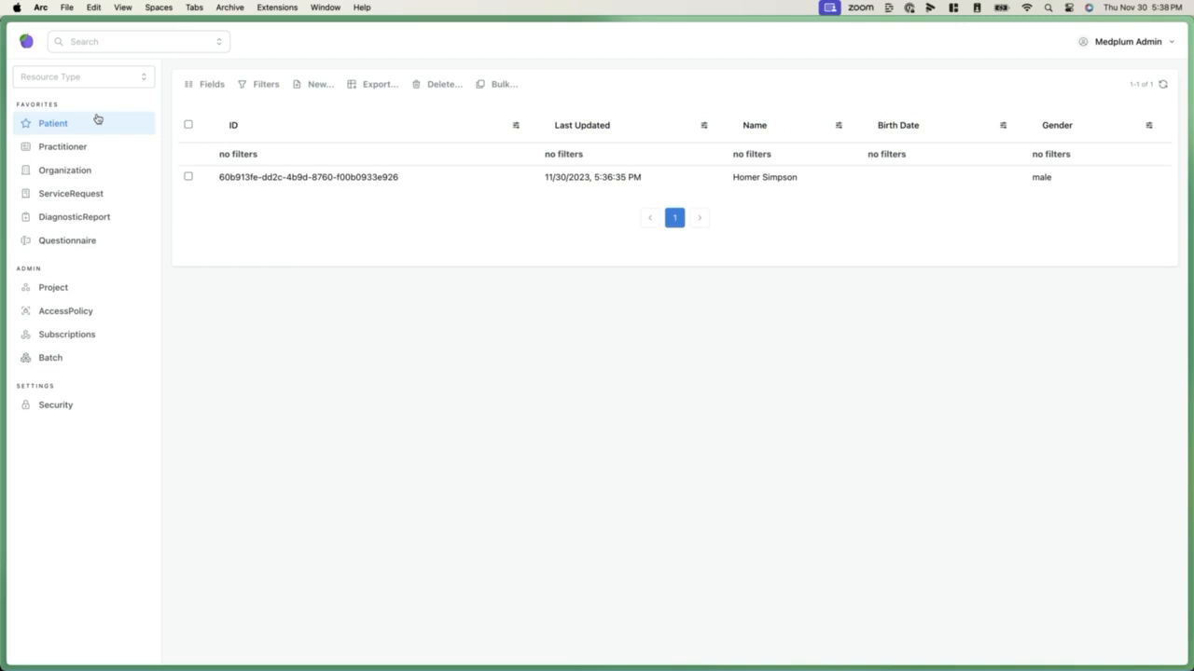
click(56, 288)
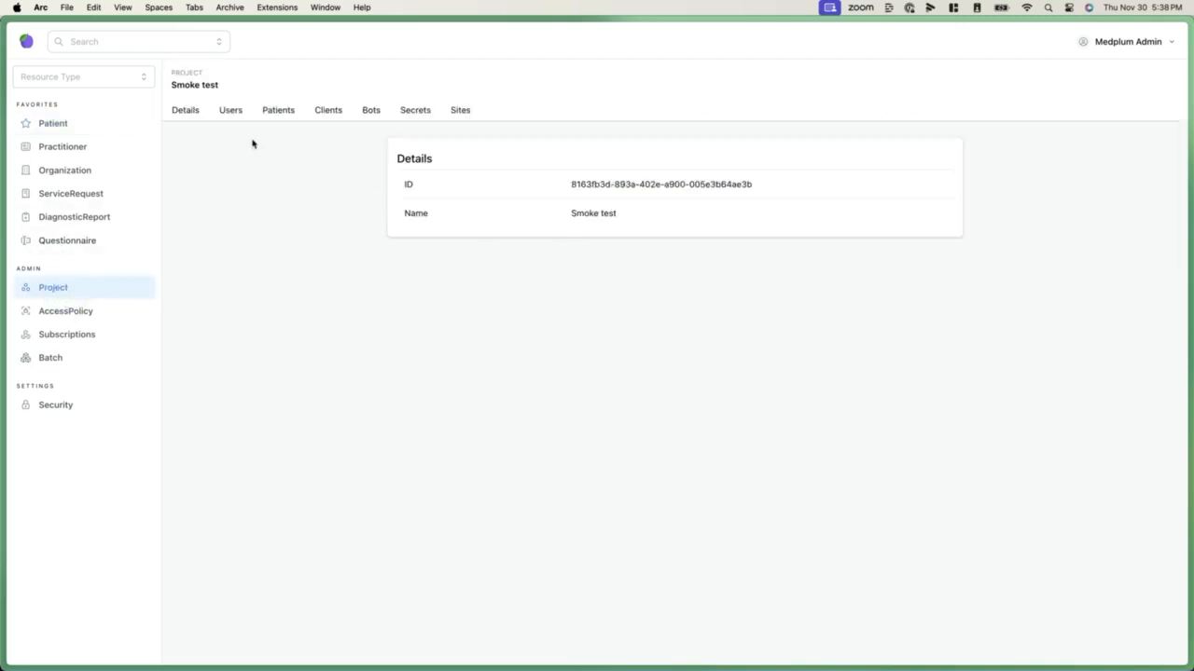
click(369, 110)
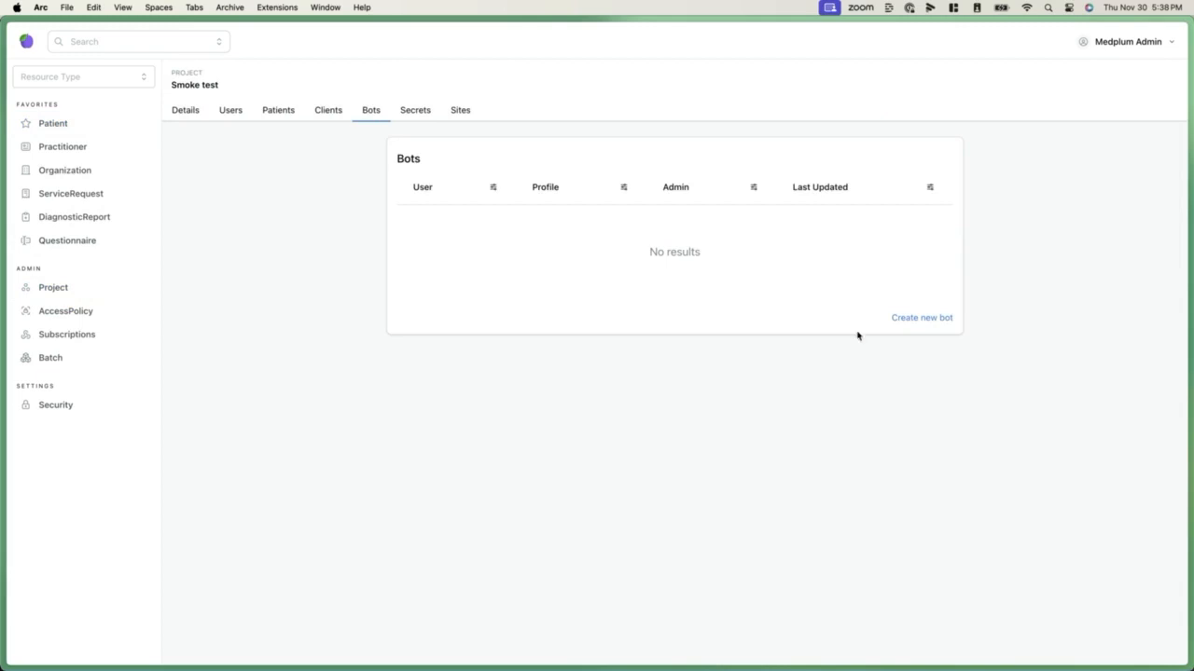
Create a bot named Smoke Test Bot and open its code editor
click(902, 322)
click(427, 191)
text(Smoke Test Bot)
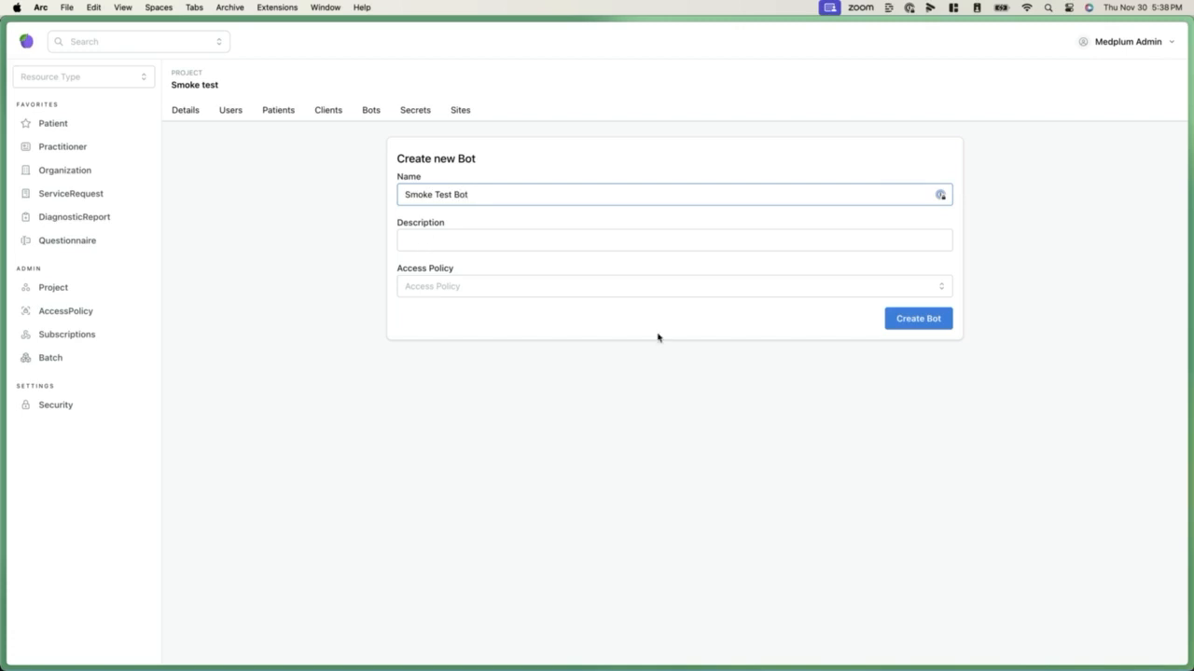
click(901, 318)
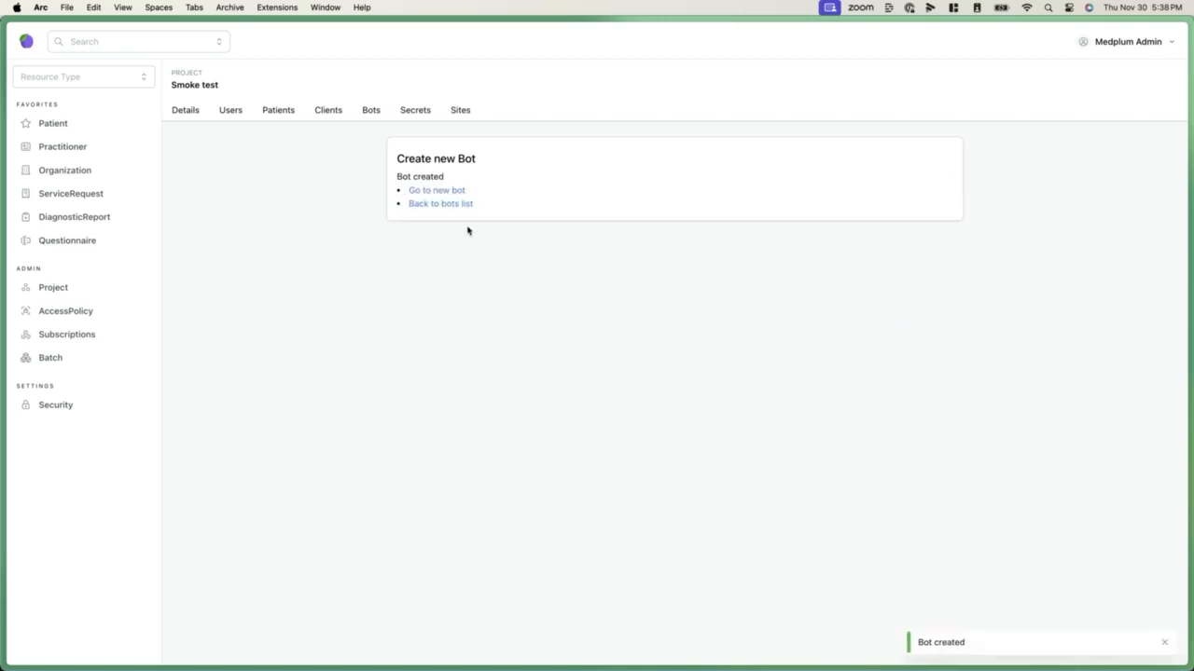
click(445, 191)
click(237, 113)
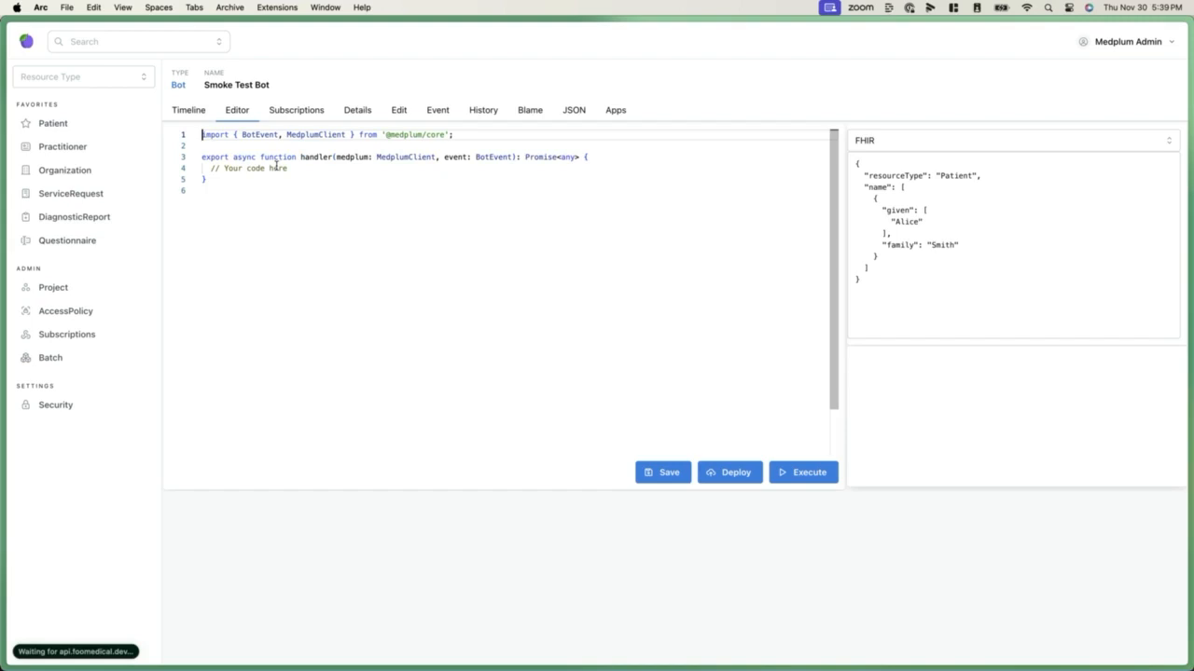
Below the placeholder comment in the handler, add the line const patient = await medplum.searchOne('Patient');
click(288, 167)
key(Return)
text(const patient = await medplum.searchOne('Patient');)
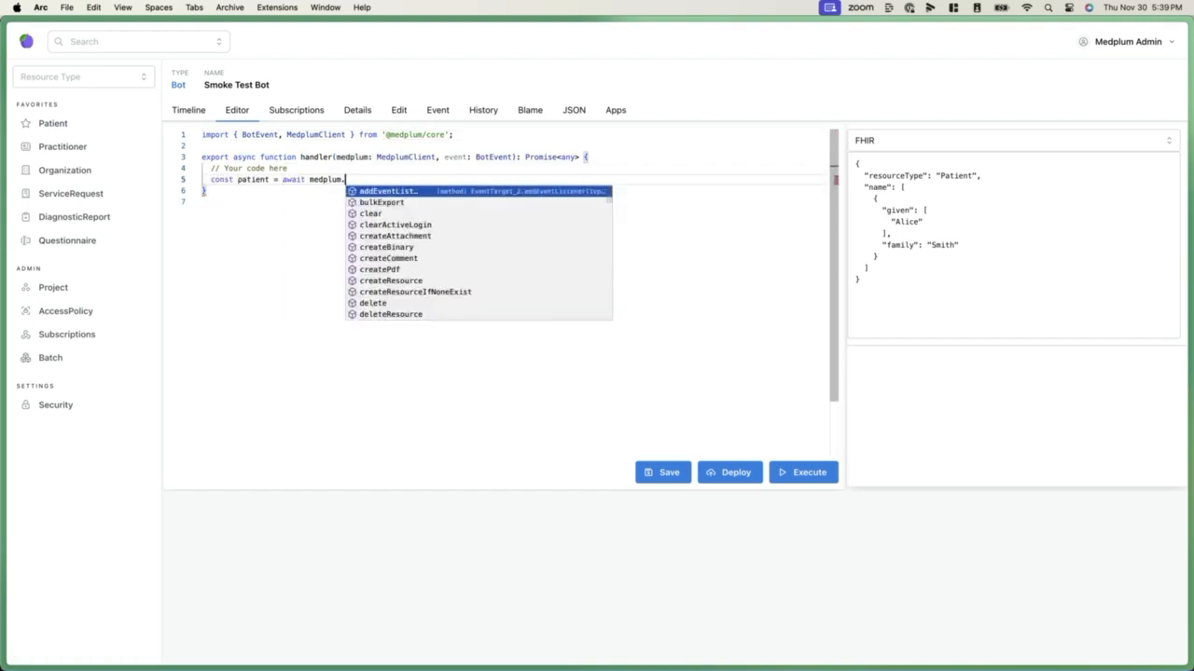
Return the template string `Welcome to Medplum ${patient?.name?.[0]?.given?.[0]}!` from the handler
key(Return)
text(return `Welcome to Medplum ${patient.name?.[0].)
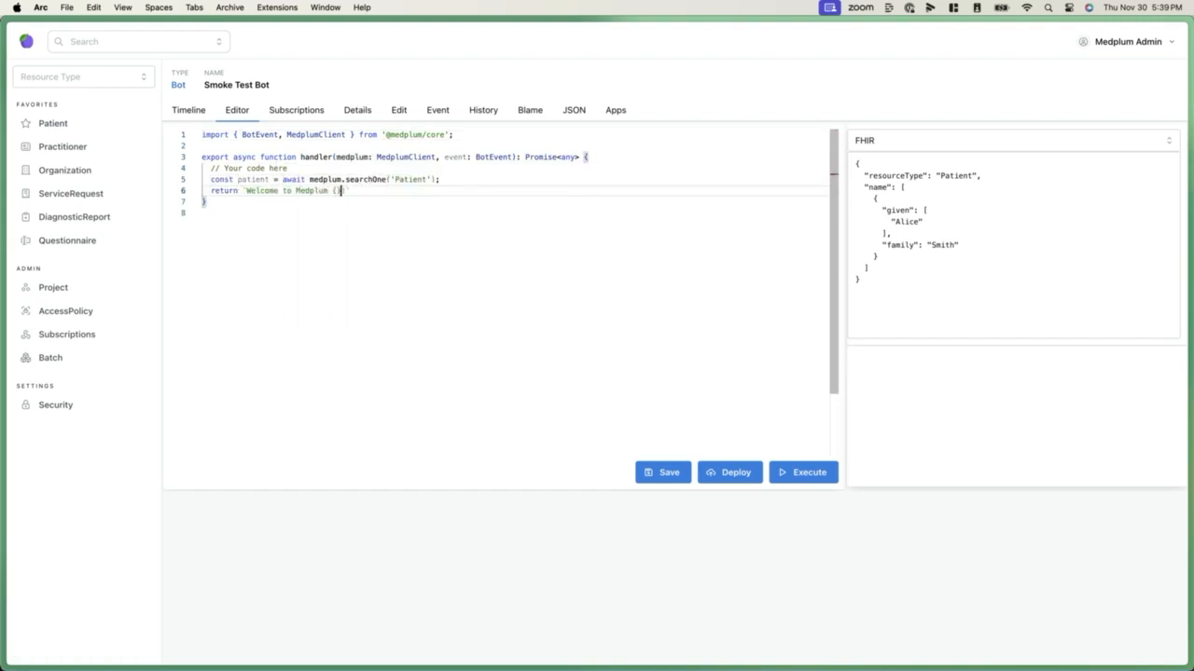
key(BackSpace)
text(?.given.?[0])
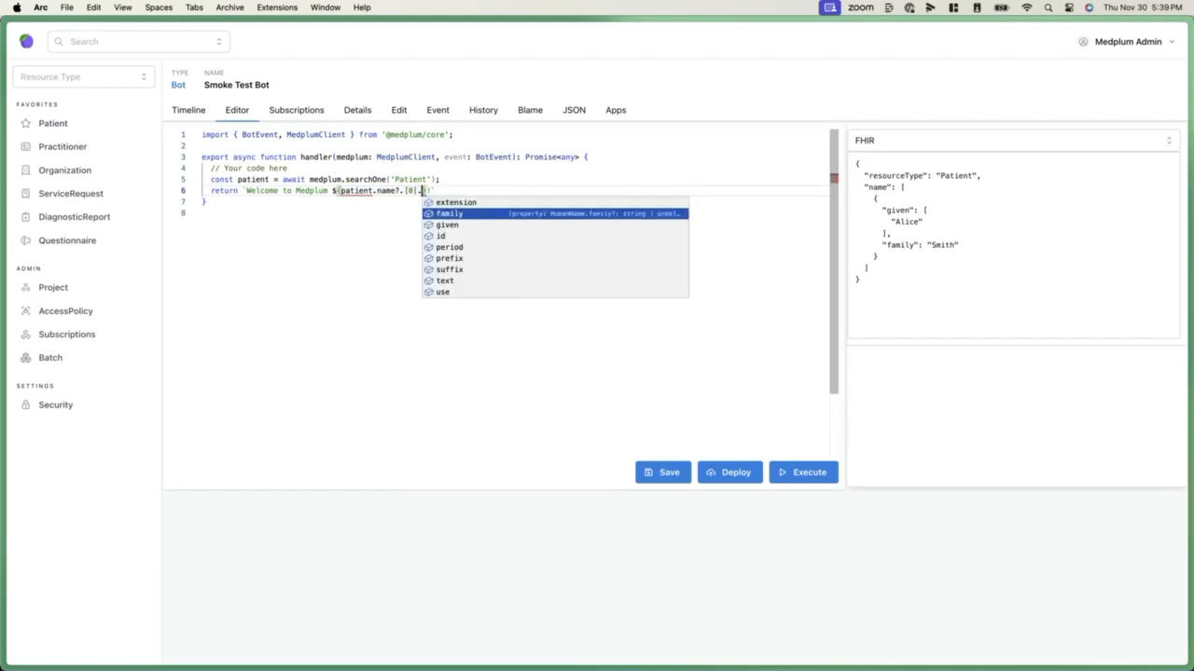
key(BackSpace)
key(BackSpace)
text(?.)
click(373, 192)
text(?)
Save, deploy and execute the bot
click(668, 471)
click(719, 470)
click(790, 472)
Wrap the returned welcome string in an object under the key msg and run the bot again
click(242, 191)
text({msg:)
key(super+Right)
text(})
click(781, 473)
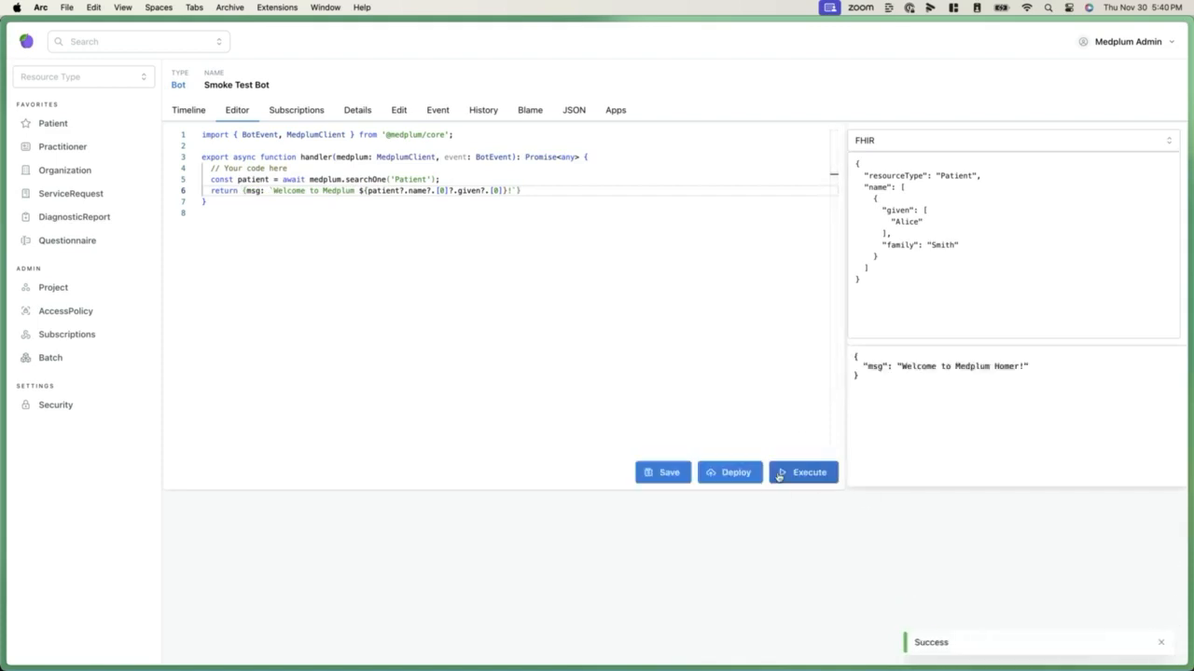